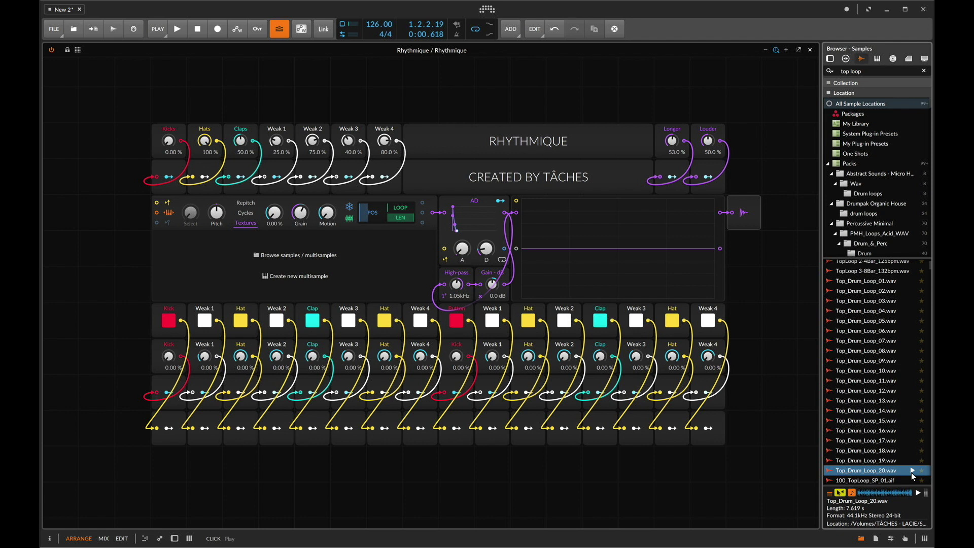
# Step: Load Top_Drum_Loop_20.wav into the sampler of the Rhythmique grid patch and close the patch editor
pyautogui.moveTo(911, 473); pyautogui.dragTo(744, 394)
pyautogui.moveTo(412, 293); pyautogui.dragTo(385, 273)
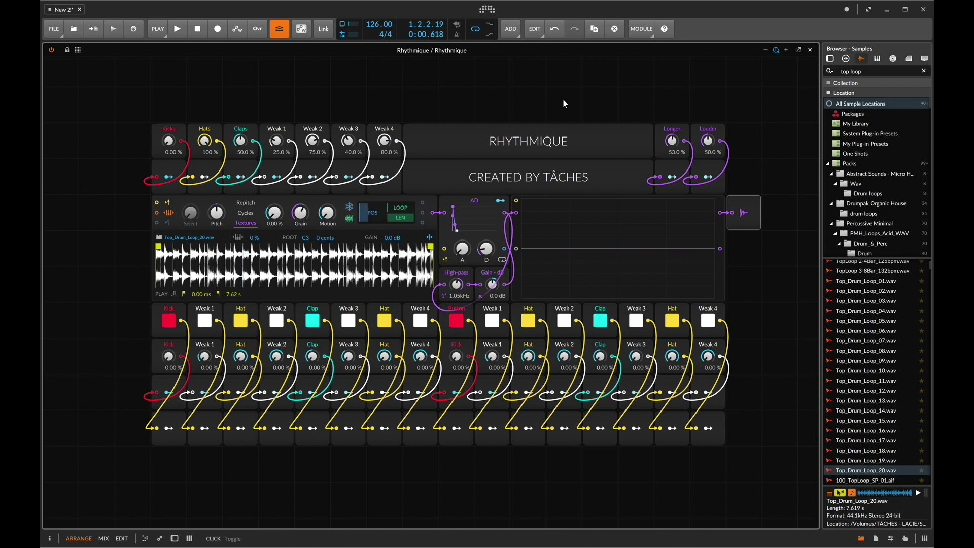
pyautogui.click(810, 49)
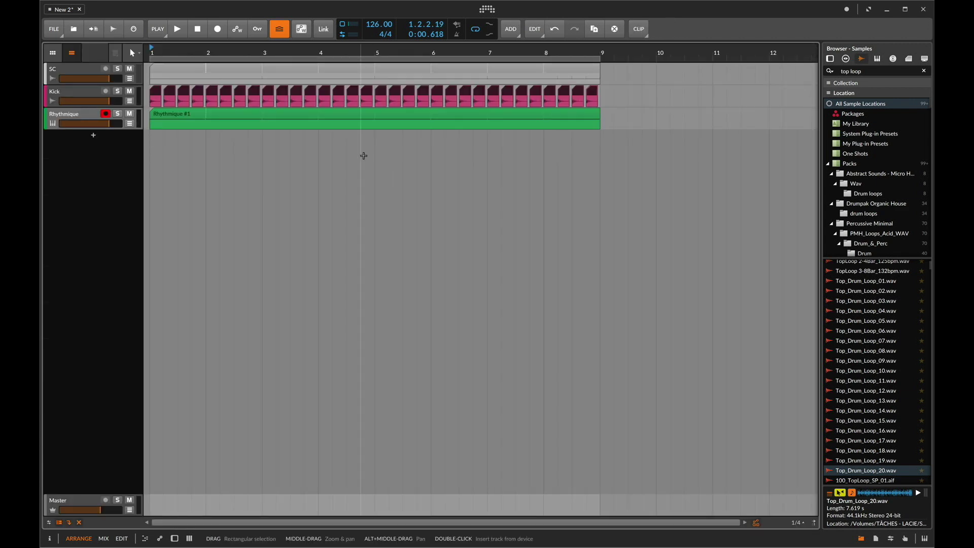
# Step: Open the Rhythmique #1 clip's notes and return to the Rhythmique track's device chain
pyautogui.doubleClick(171, 116)
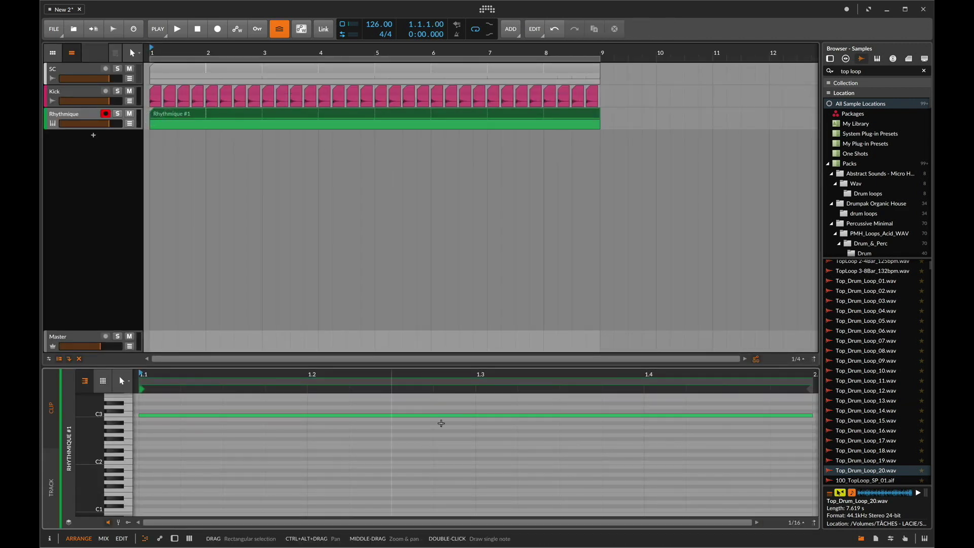
pyautogui.click(83, 113)
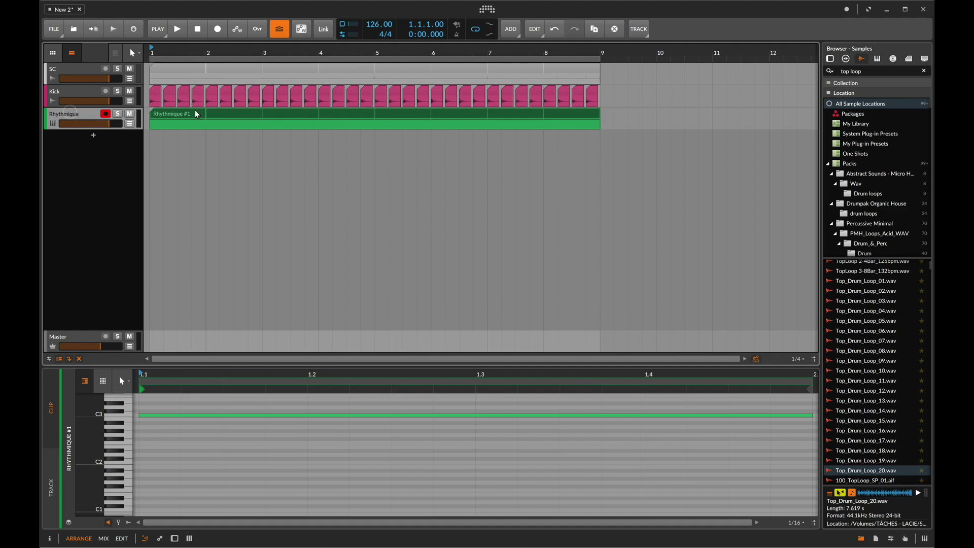
pyautogui.press('d')
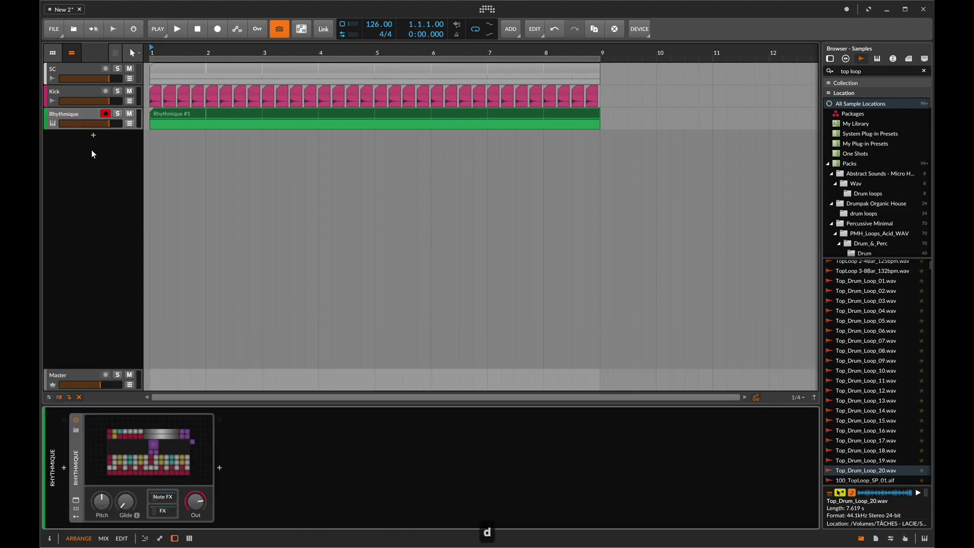
# Step: Play the arrangement with the Rhythmique patch, preview the original Top_Drum_Loop_20.wav for comparison, and stop playback
pyautogui.press('space')
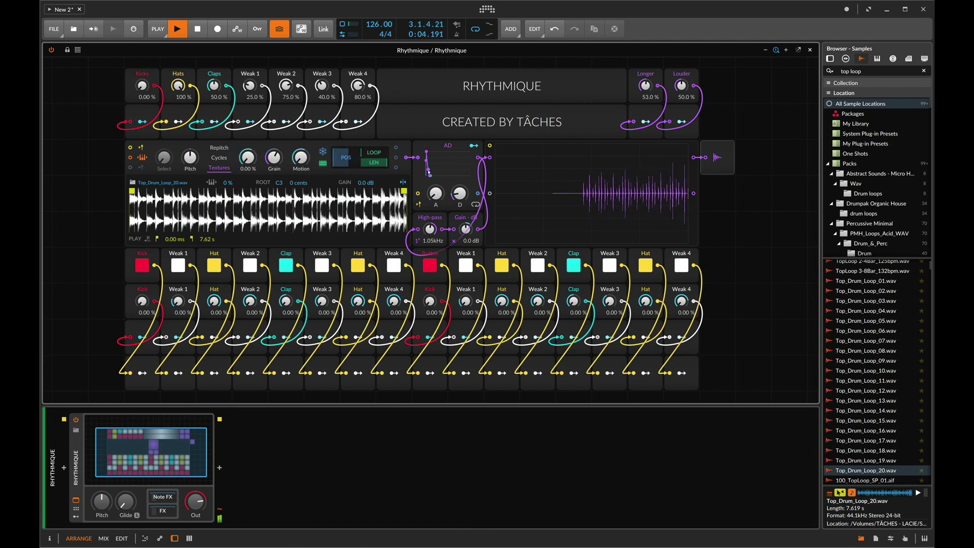
pyautogui.click(910, 471)
pyautogui.click(912, 470)
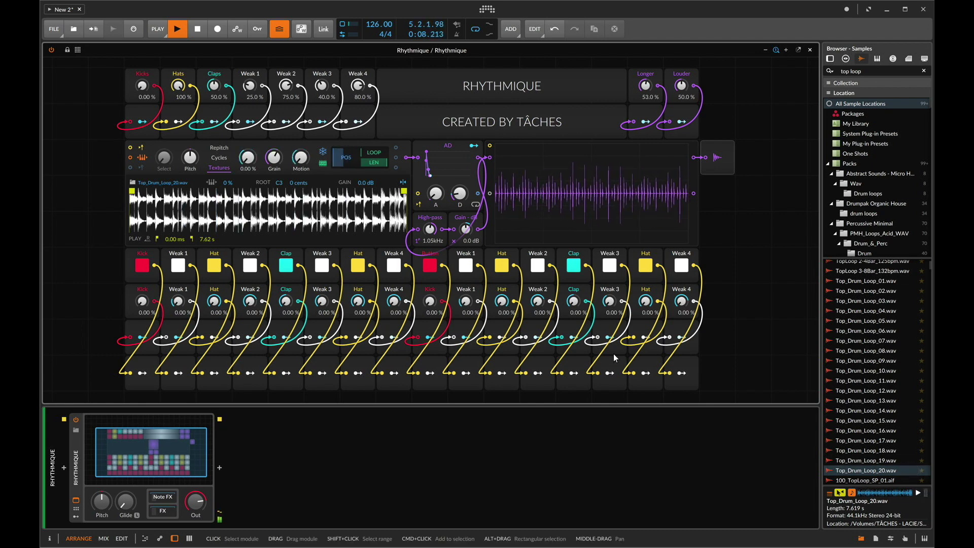
pyautogui.press('space')
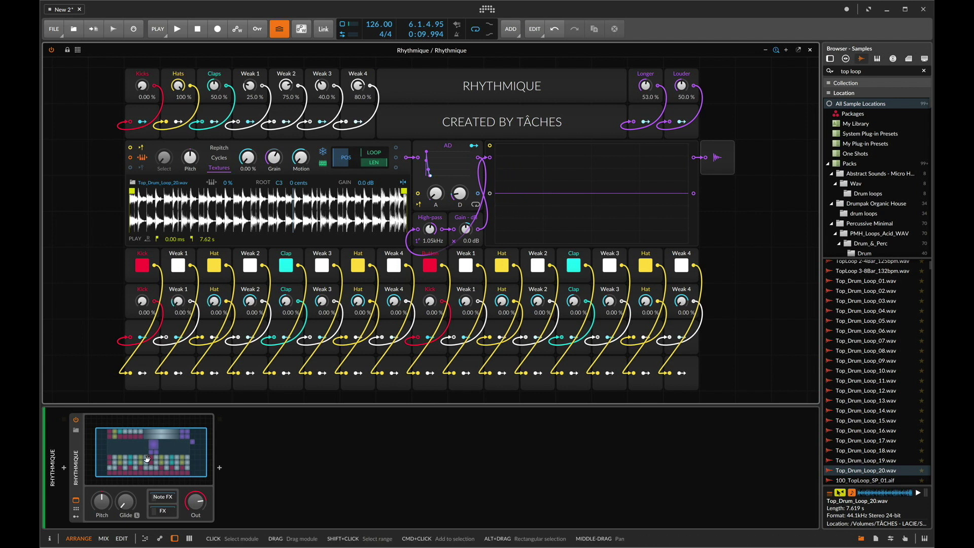
# Step: Reveal the Pattern 1 arpeggiator in the Note FX chain and set the first Kick step's amount to 100%
pyautogui.click(170, 498)
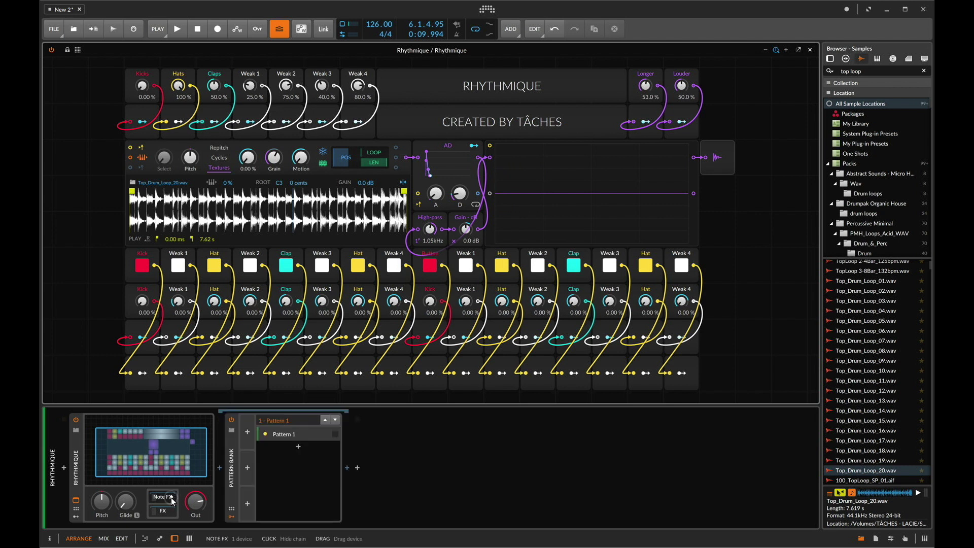
pyautogui.click(285, 437)
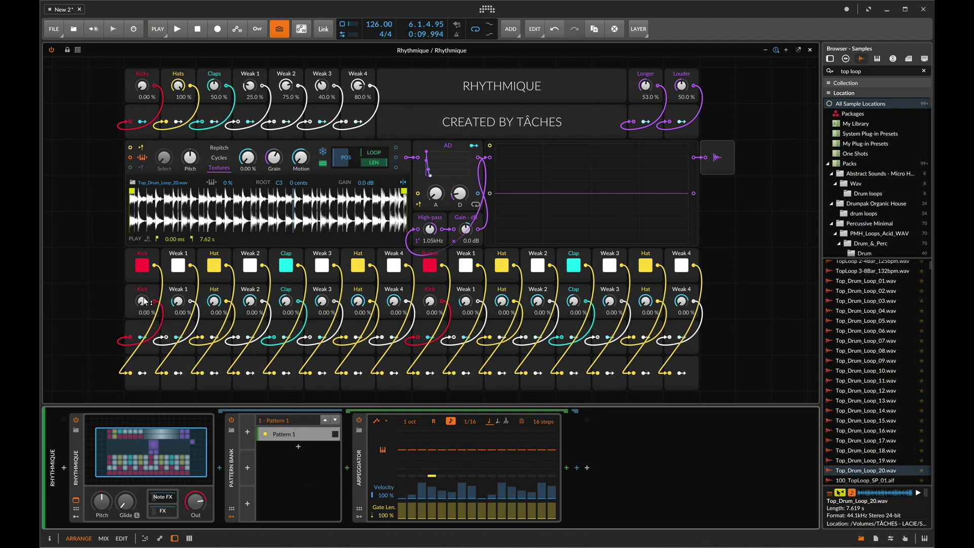
pyautogui.moveTo(178, 301); pyautogui.dragTo(178, 314)
pyautogui.press('+')
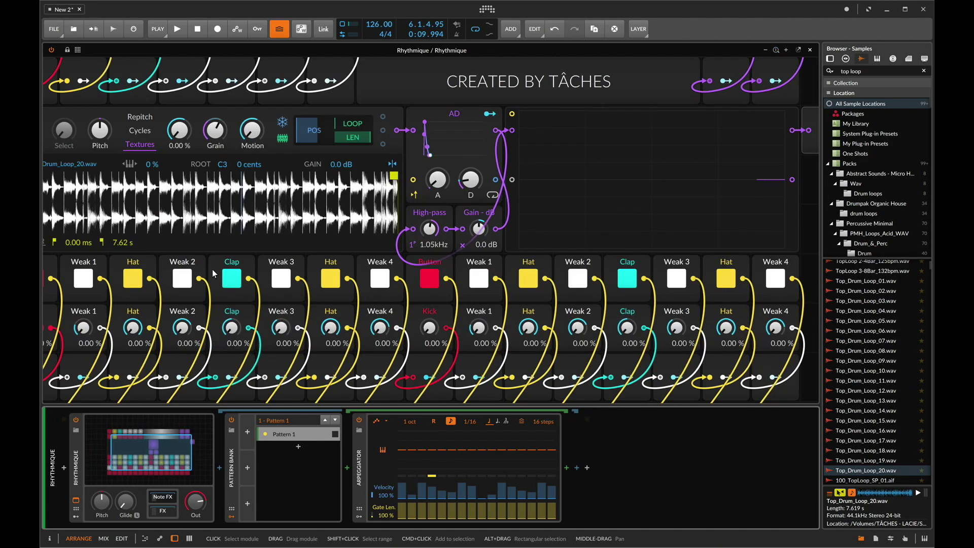
pyautogui.press('-')
pyautogui.press('+')
pyautogui.press('-')
pyautogui.press('+')
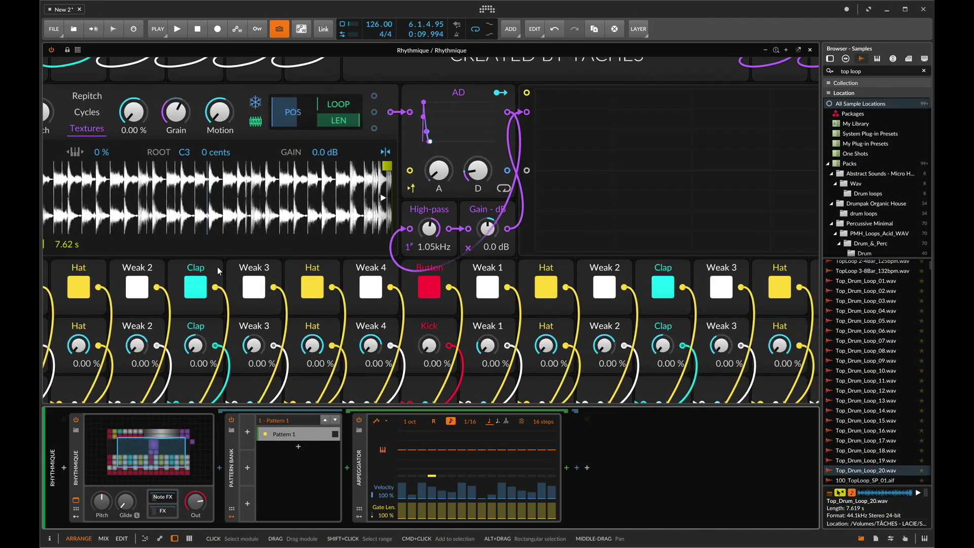
pyautogui.click(775, 49)
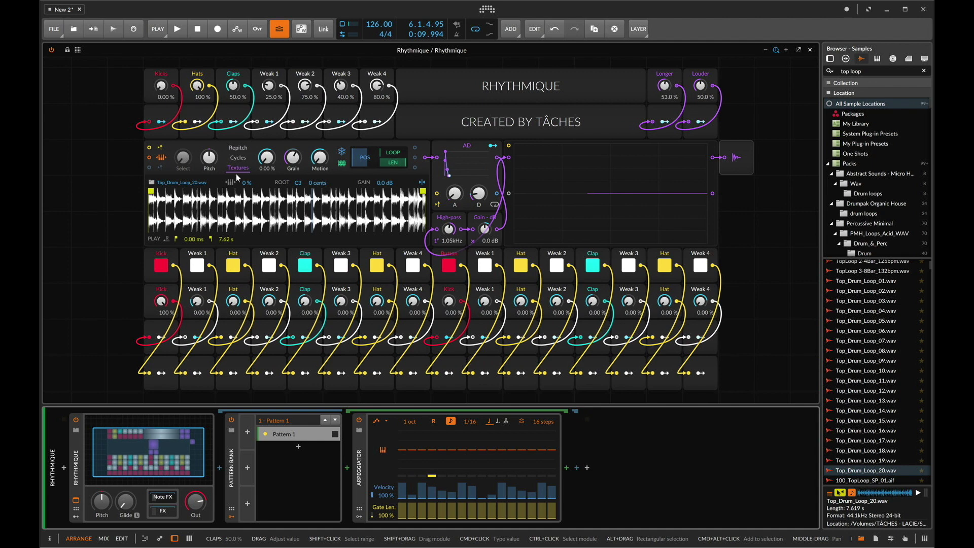
# Step: Show the Rhythmique device's modulators and examine which parameters the Velocity expression is mapped to
pyautogui.click(77, 509)
pyautogui.click(113, 442)
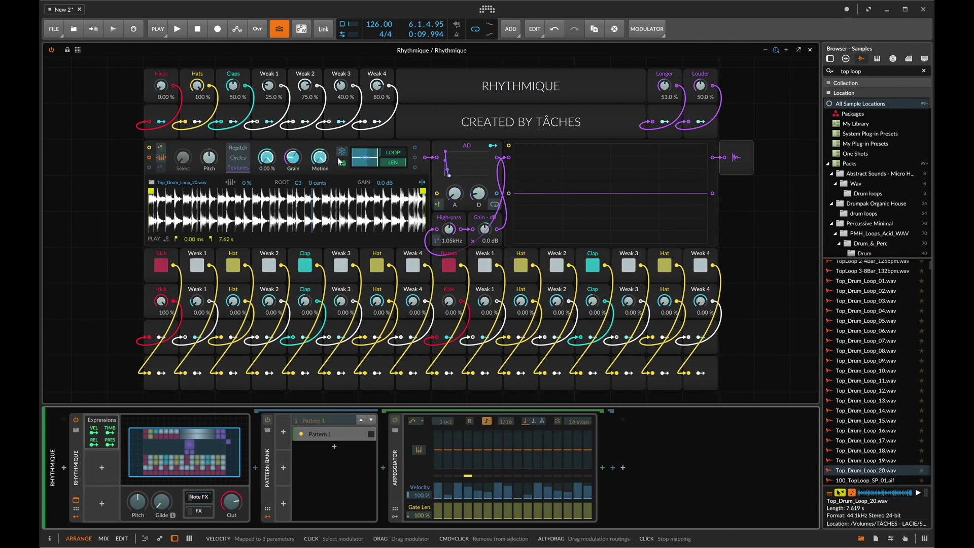
pyautogui.click(102, 430)
# Step: Play repeated single notes from the computer keyboard to audition the sampler with the first Kick step at 100%
pyautogui.press('a')
pyautogui.press('a')
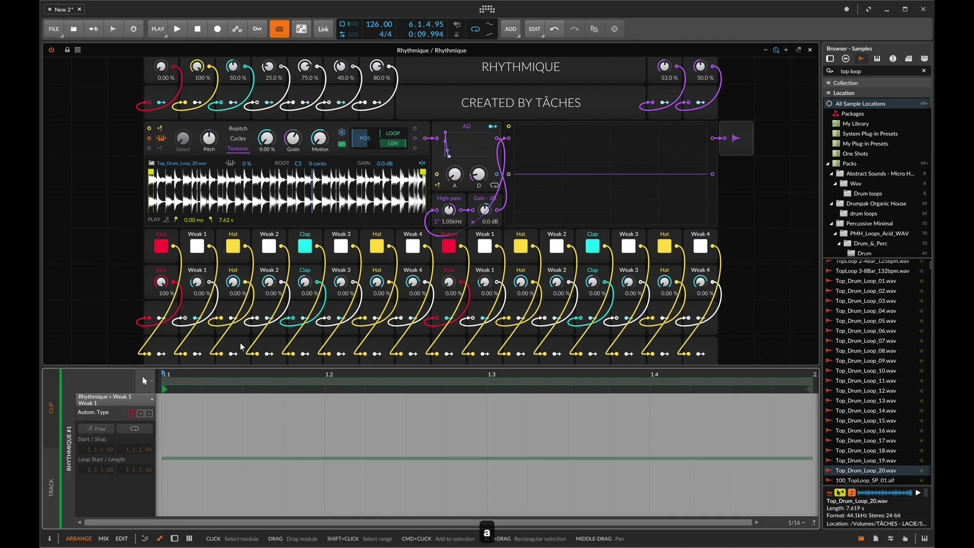
pyautogui.press('a')
pyautogui.press('a')
pyautogui.press('a')
pyautogui.press('a')
pyautogui.press('a')
pyautogui.press('a')
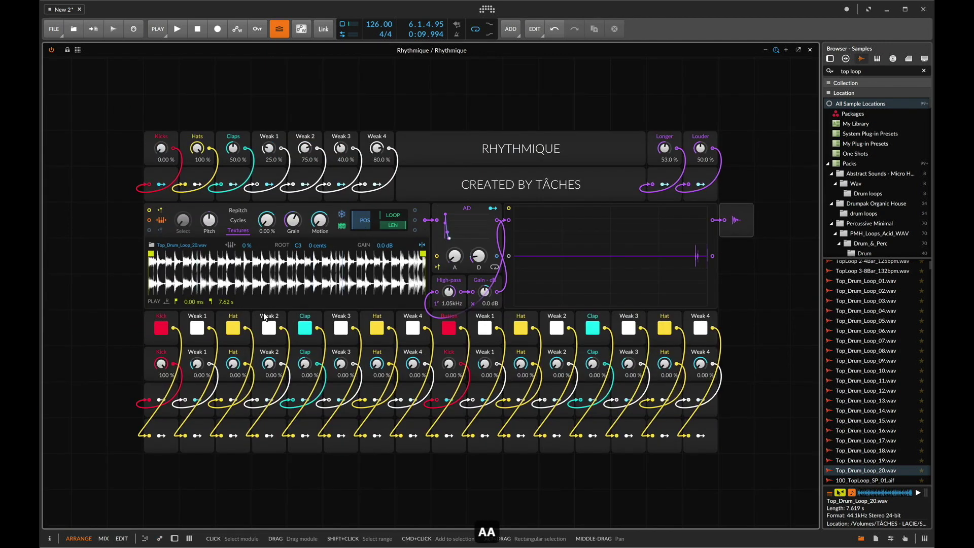
pyautogui.press('a')
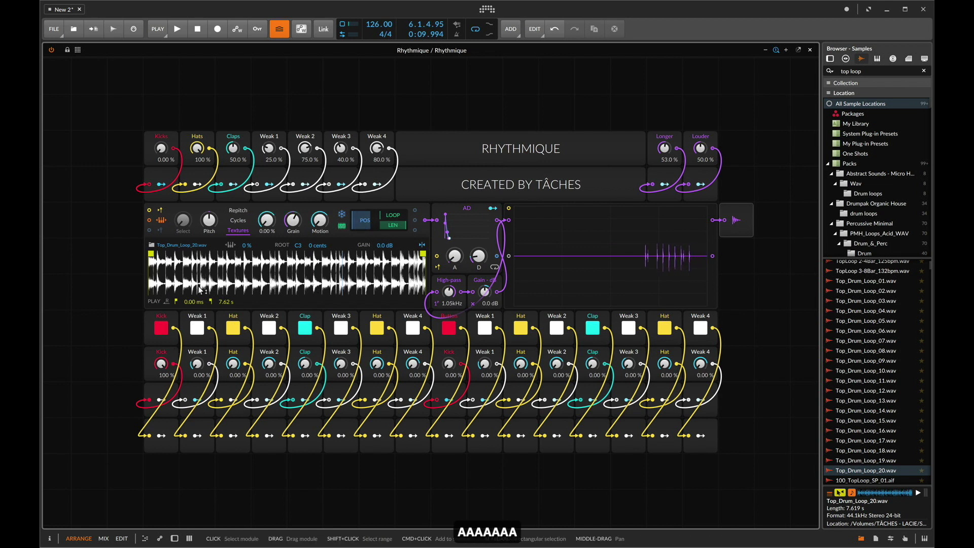
pyautogui.press('a')
pyautogui.press('a')
# Step: Lower the first Kick step's amount to 44%, audition it with repeated notes, and show the device chain again
pyautogui.moveTo(169, 366); pyautogui.dragTo(163, 373)
pyautogui.press('a')
pyautogui.press('a')
pyautogui.press('a')
pyautogui.press('a')
pyautogui.press('a')
pyautogui.press('a')
pyautogui.press('a')
pyautogui.press('a')
pyautogui.press('a')
pyautogui.press('a')
pyautogui.press('a')
pyautogui.press('a')
pyautogui.press('a')
pyautogui.press('a')
pyautogui.press('a')
pyautogui.press('a')
pyautogui.press('d')
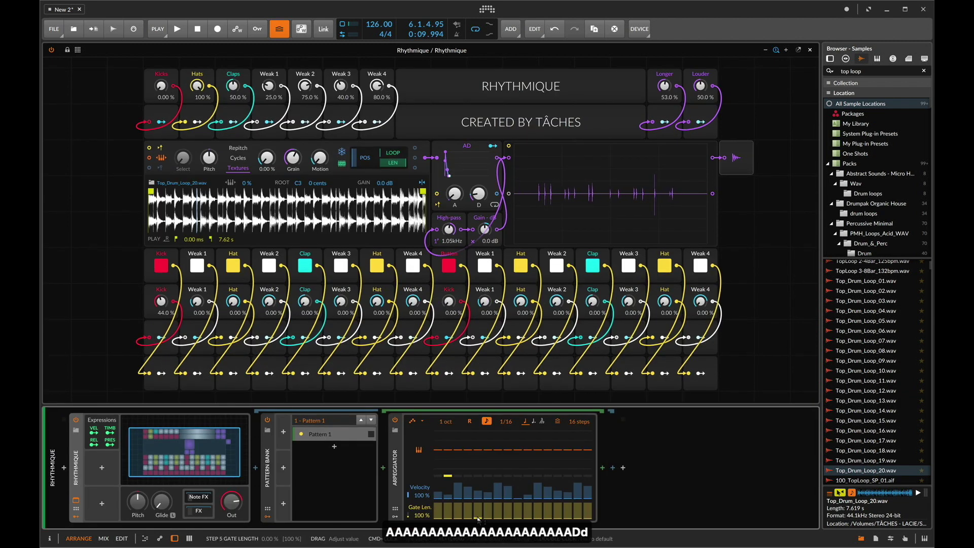
# Step: Reset the first Kick step and the overall Hats, Claps and Weak 1 to Weak 4 amounts to 0%
pyautogui.moveTo(161, 301); pyautogui.dragTo(161, 308)
pyautogui.doubleClick(161, 302)
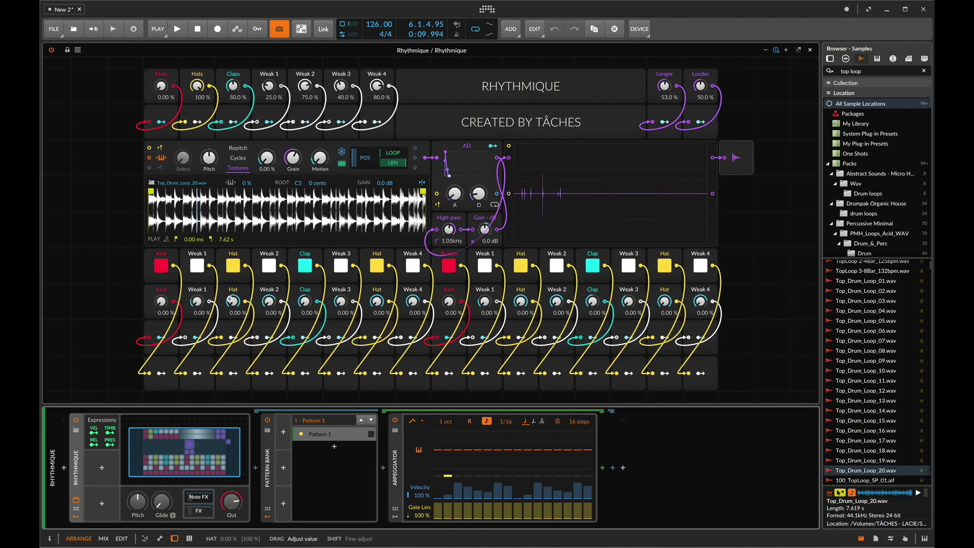
pyautogui.doubleClick(197, 86)
pyautogui.doubleClick(233, 86)
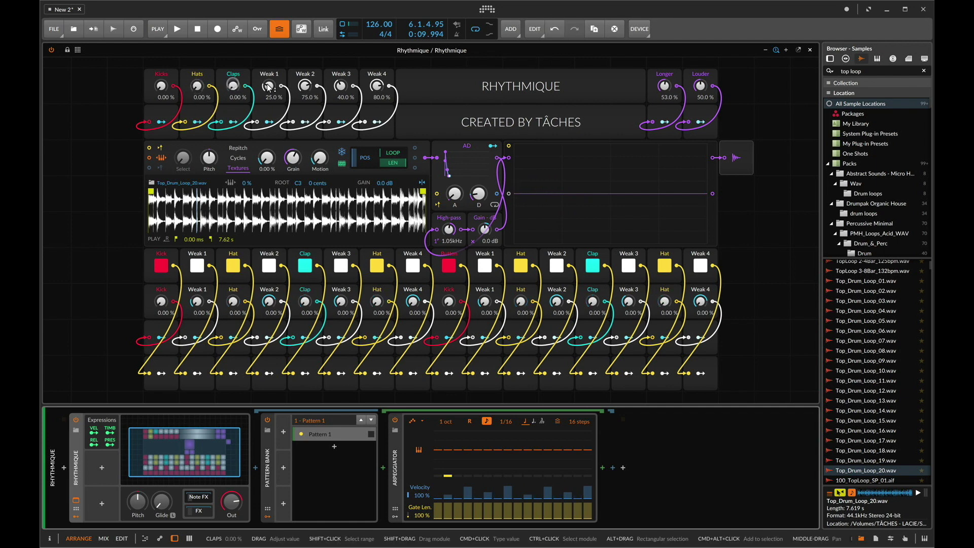
pyautogui.doubleClick(268, 86)
pyautogui.doubleClick(305, 85)
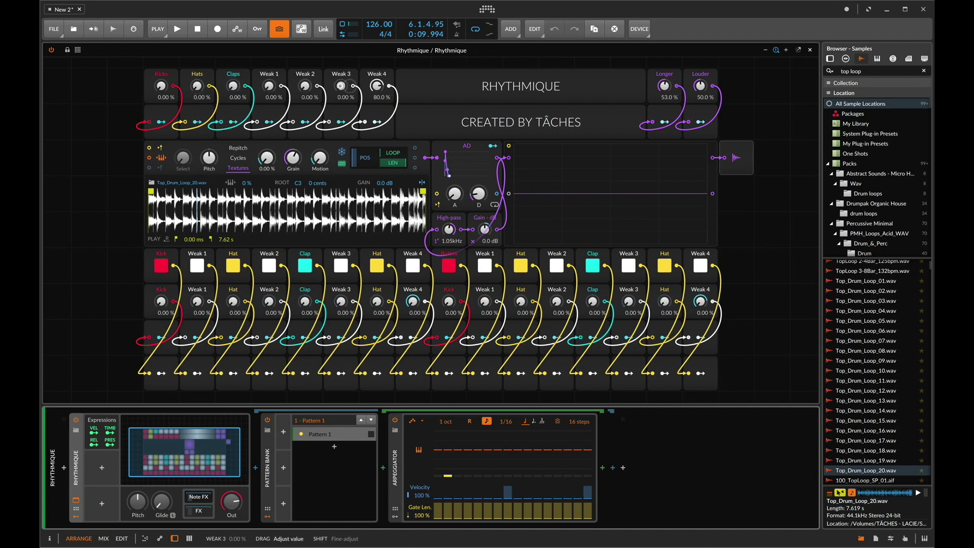
pyautogui.doubleClick(377, 85)
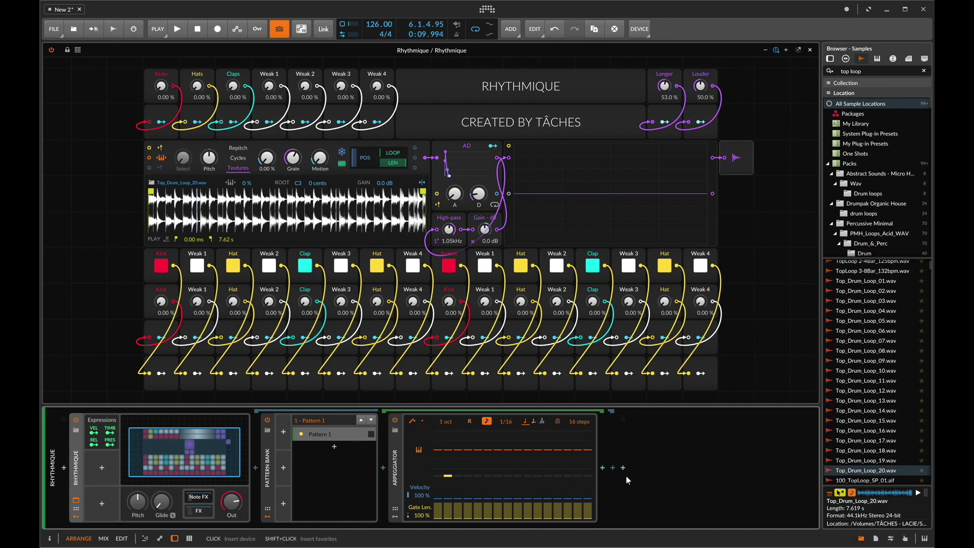
# Step: During playback, set the second to seventh steps' amounts to 19%, 48.5%, 27%, 32.5%, 50% and 49.5%
pyautogui.press('space')
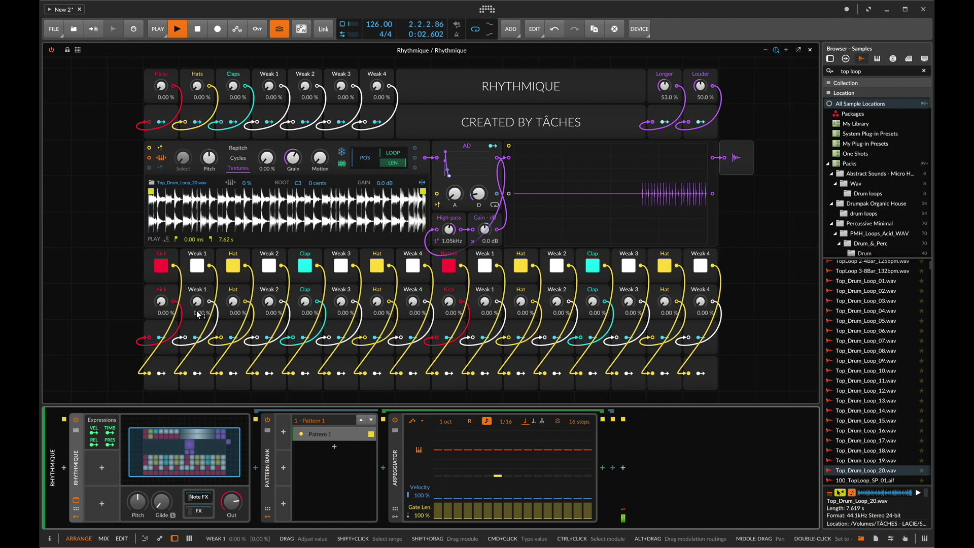
pyautogui.moveTo(197, 302); pyautogui.dragTo(377, 277)
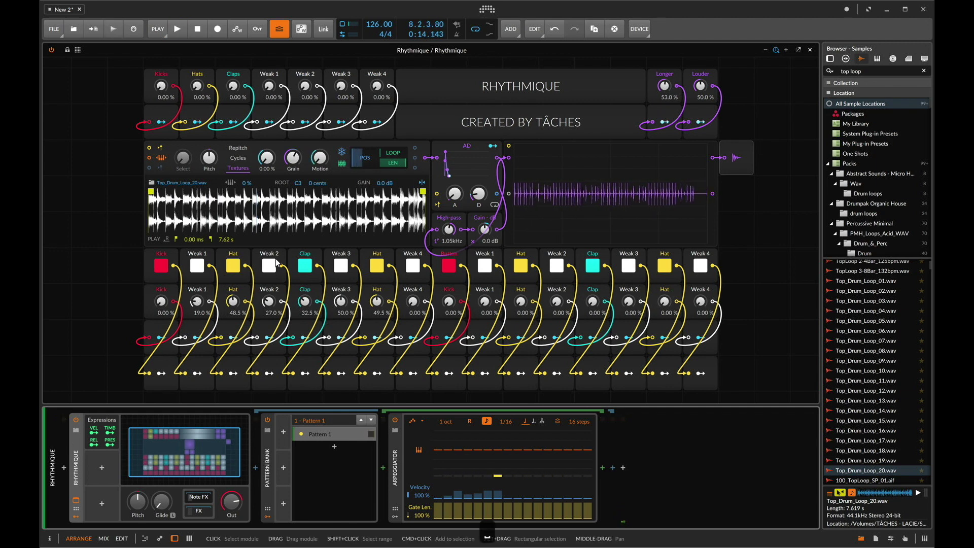
# Step: Reset the second to seventh steps, from Weak 1 through the second Hat, to 0%
pyautogui.doubleClick(196, 300)
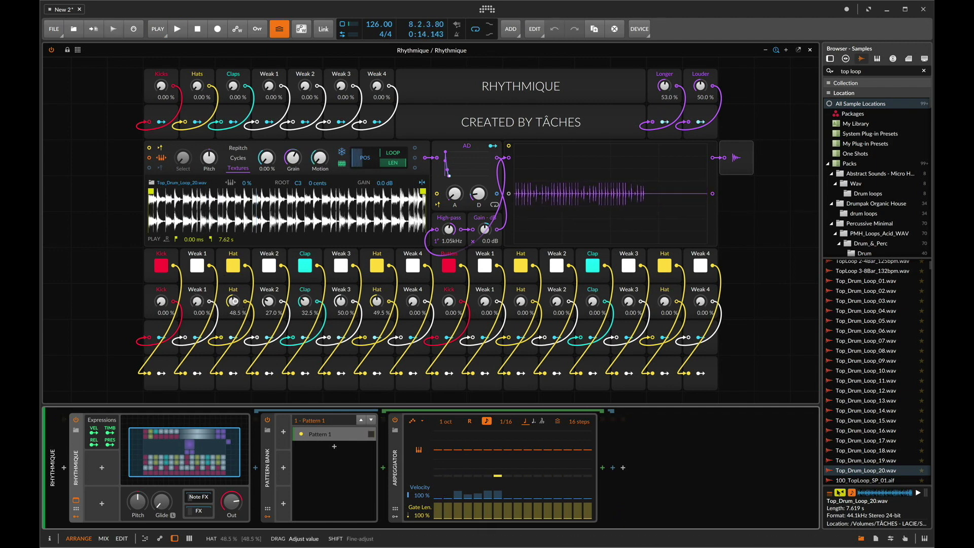
pyautogui.doubleClick(233, 301)
pyautogui.doubleClick(268, 301)
pyautogui.doubleClick(305, 301)
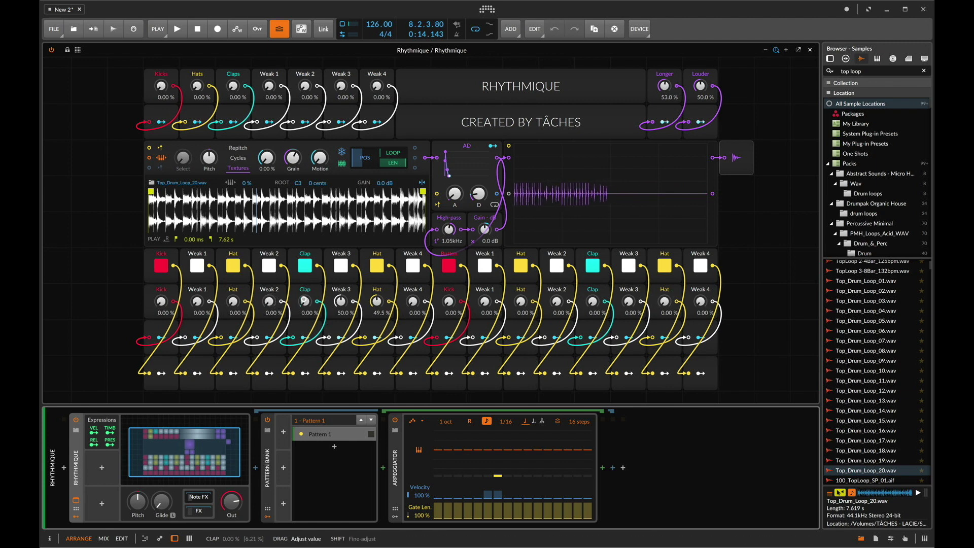
pyautogui.doubleClick(341, 301)
pyautogui.doubleClick(377, 300)
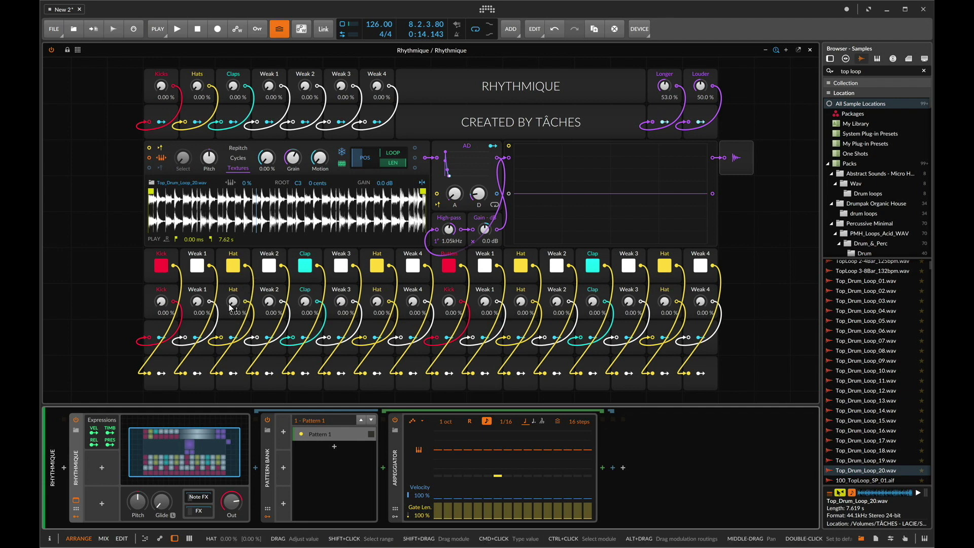
# Step: Set the first Hat step's amount to 100% and play the pattern briefly
pyautogui.moveTo(231, 307); pyautogui.dragTo(248, 323)
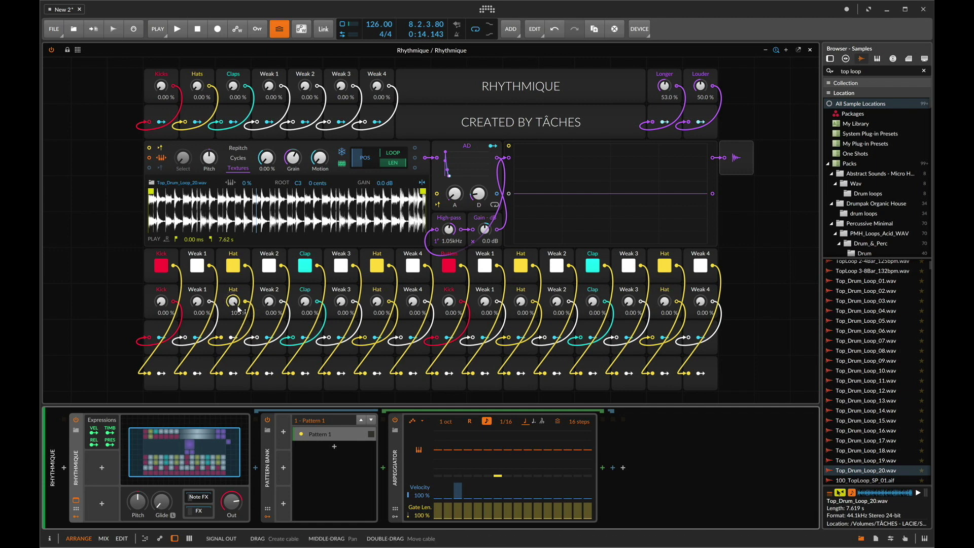
pyautogui.press('space')
pyautogui.press('space')
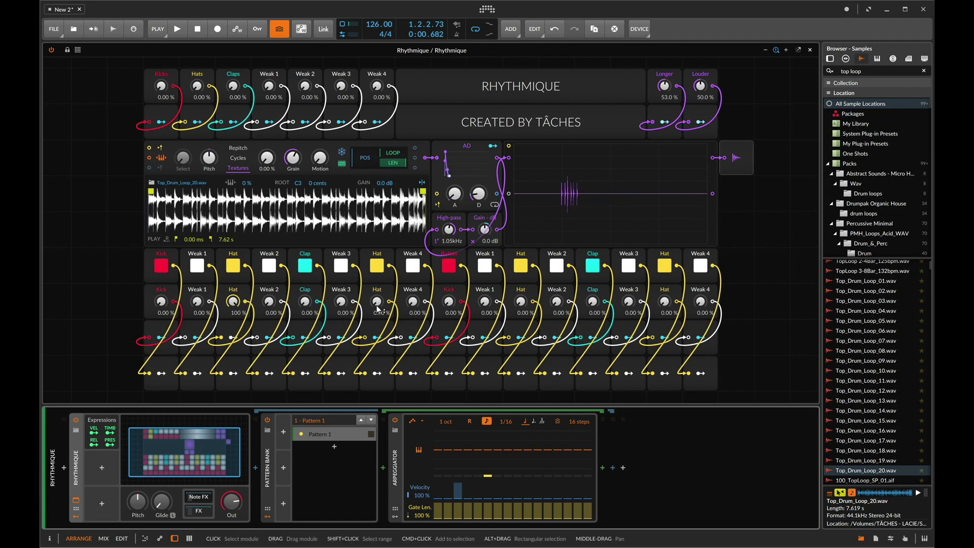
# Step: Set the remaining three Hat steps' amounts to 100% and audition the pattern
pyautogui.moveTo(378, 303); pyautogui.dragTo(378, 264)
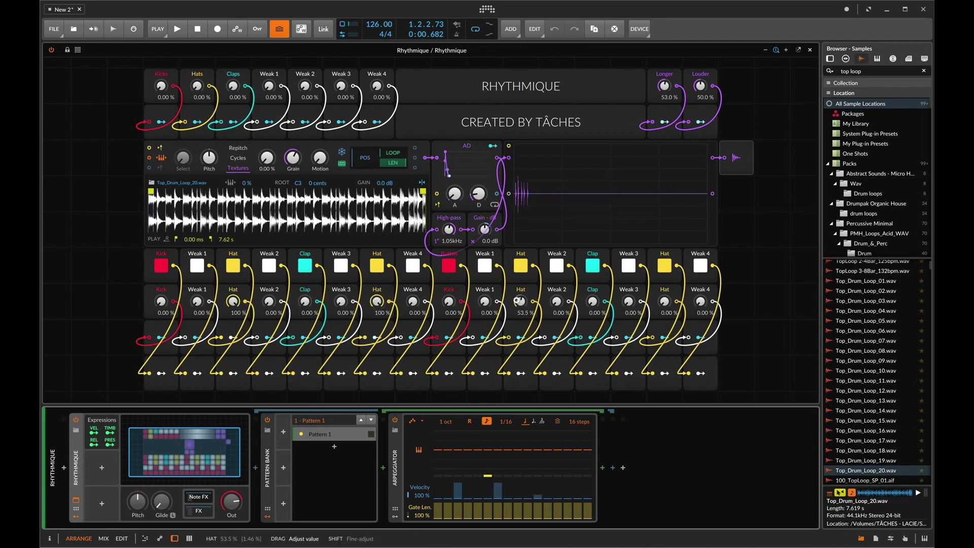
pyautogui.moveTo(521, 303); pyautogui.dragTo(521, 264)
pyautogui.moveTo(667, 303); pyautogui.dragTo(668, 264)
pyautogui.press('space')
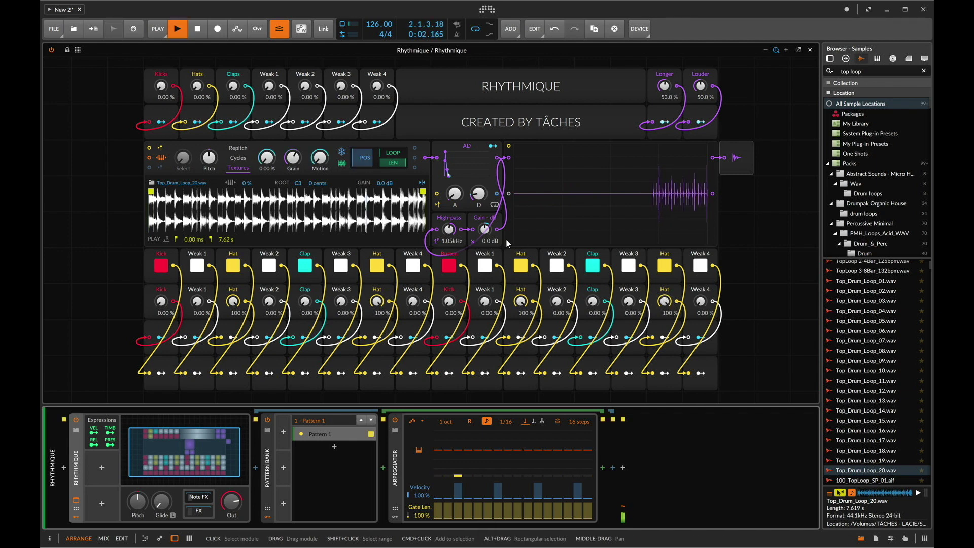
pyautogui.press('space')
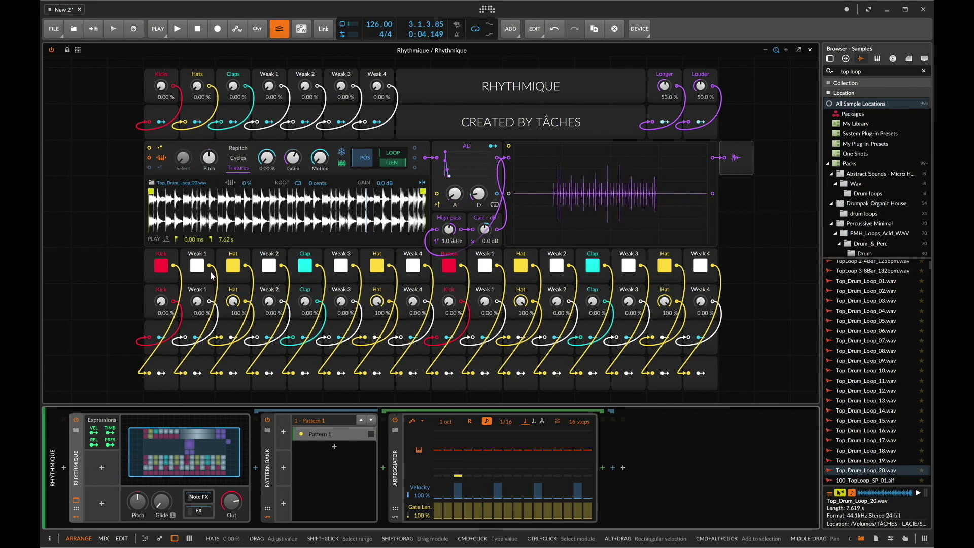
# Step: Reset all four Hat steps' individual amounts to 0%
pyautogui.doubleClick(233, 301)
pyautogui.doubleClick(377, 301)
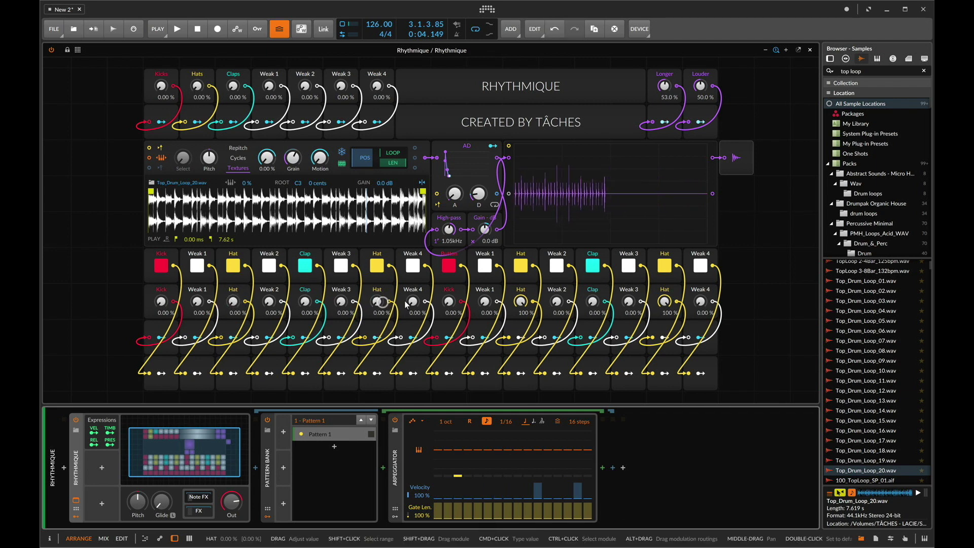
pyautogui.doubleClick(530, 304)
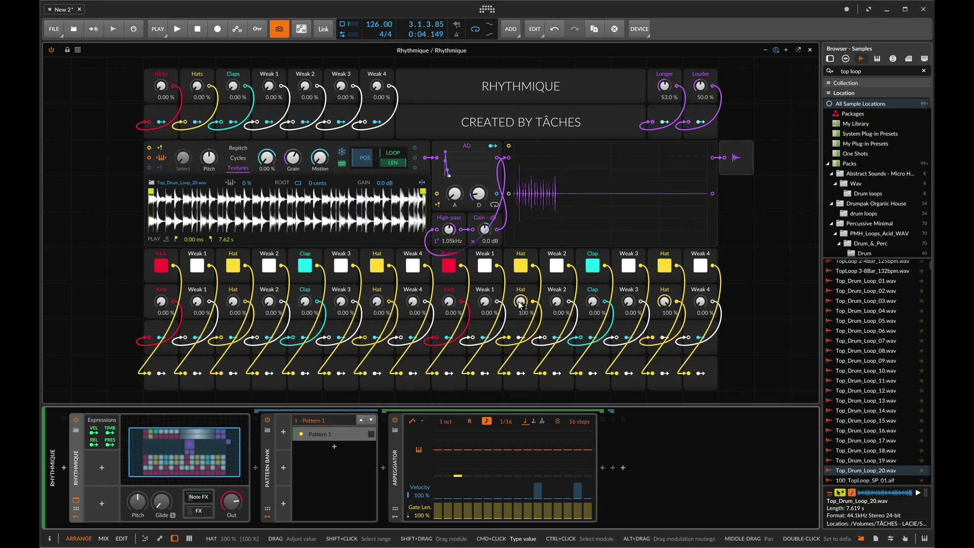
pyautogui.doubleClick(665, 301)
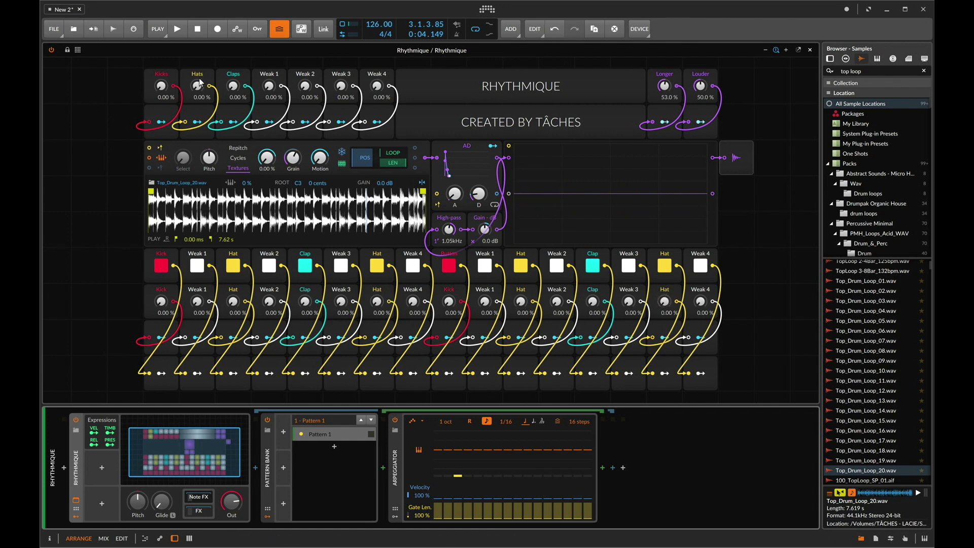
# Step: Play the pattern and raise the global Hats amount to 100%
pyautogui.press('space')
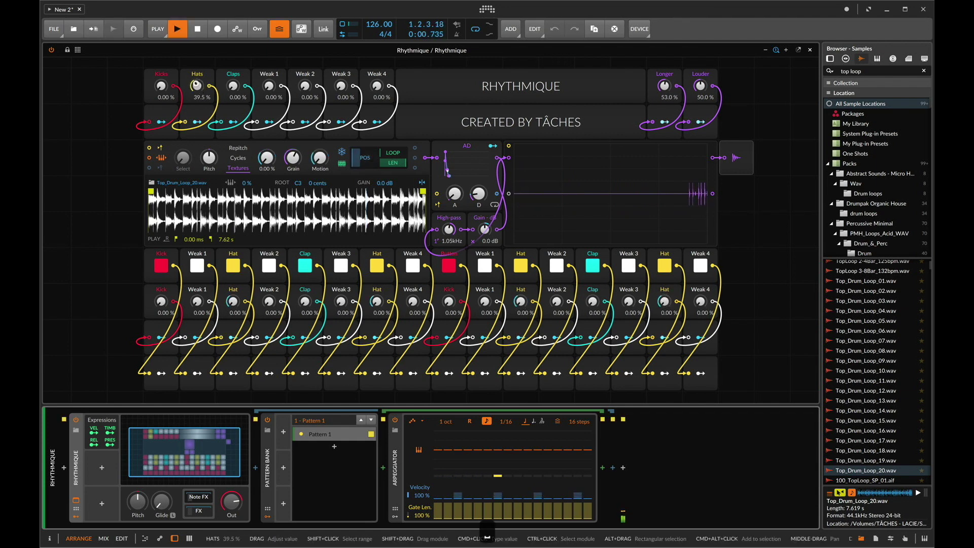
pyautogui.moveTo(195, 85); pyautogui.dragTo(195, 85)
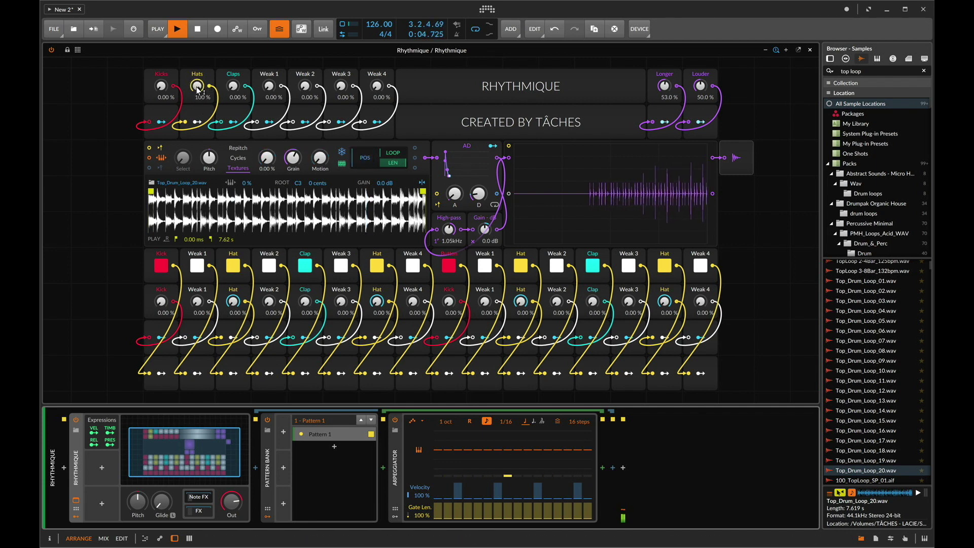
pyautogui.moveTo(197, 90); pyautogui.dragTo(198, 85)
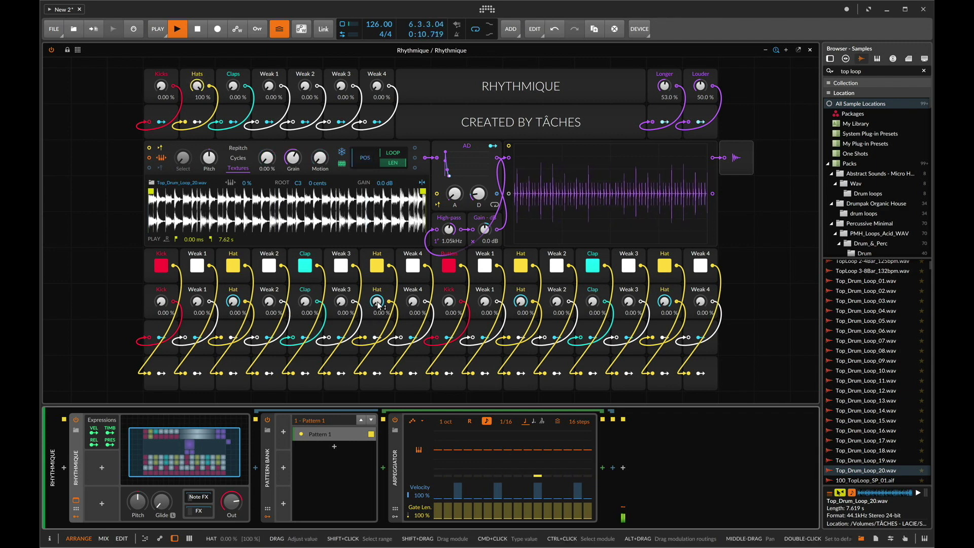
# Step: Try the global Hats amount at 50.5% with the second Hat step at 49% and the fourth at 44% during playback
pyautogui.press('super+z')
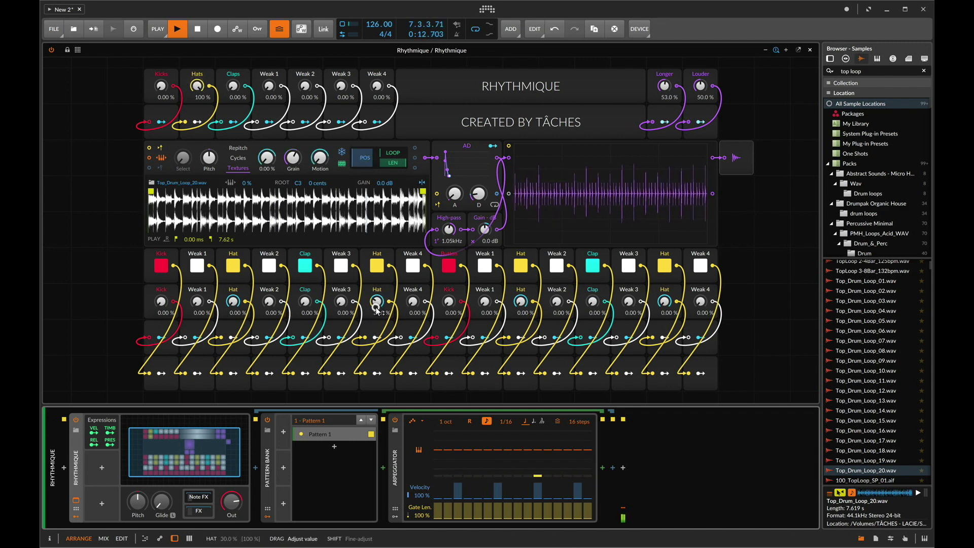
pyautogui.moveTo(202, 91); pyautogui.dragTo(201, 97)
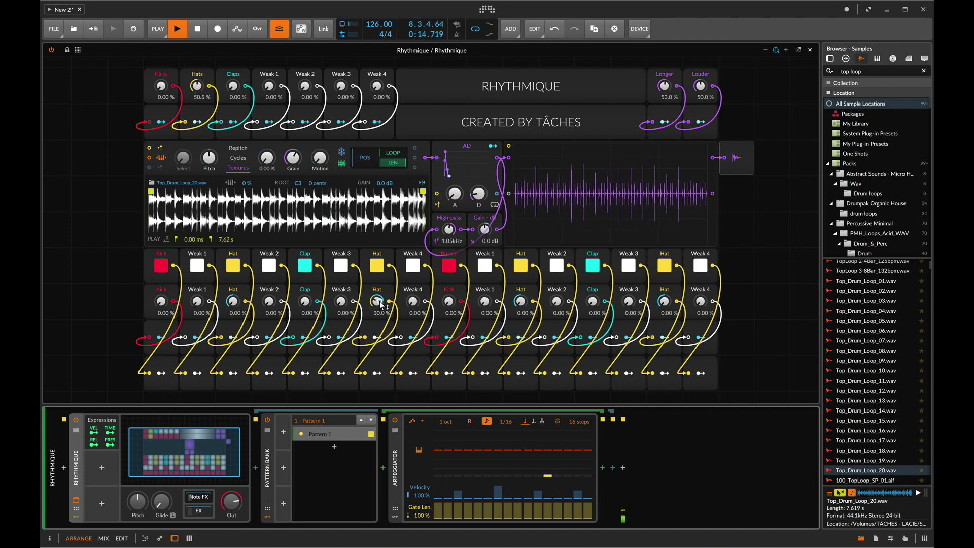
pyautogui.moveTo(378, 311); pyautogui.dragTo(382, 305)
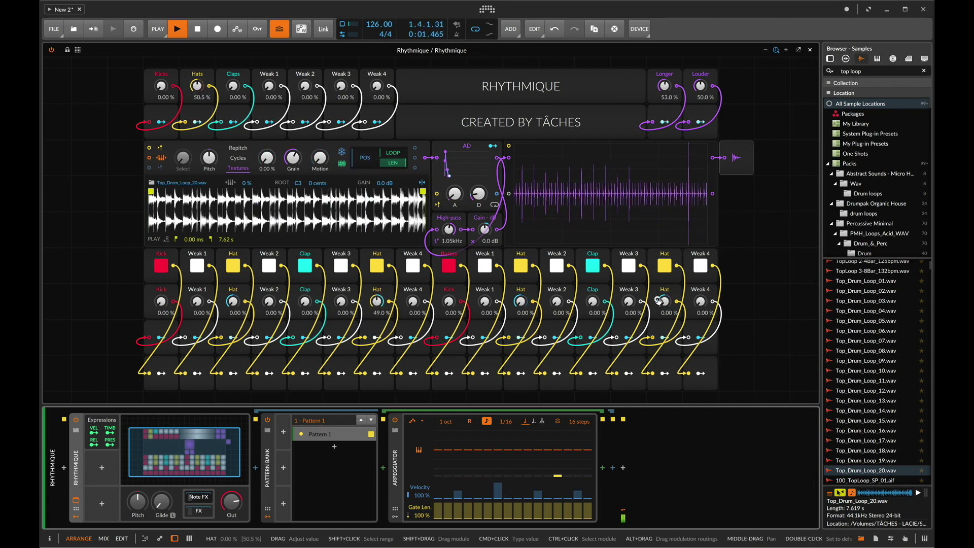
pyautogui.moveTo(658, 295); pyautogui.dragTo(662, 300)
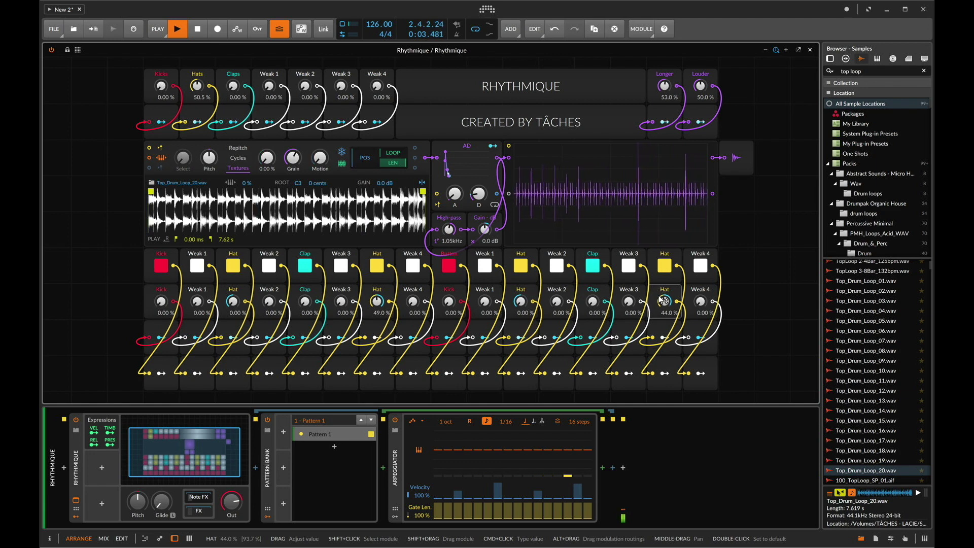
pyautogui.press('space')
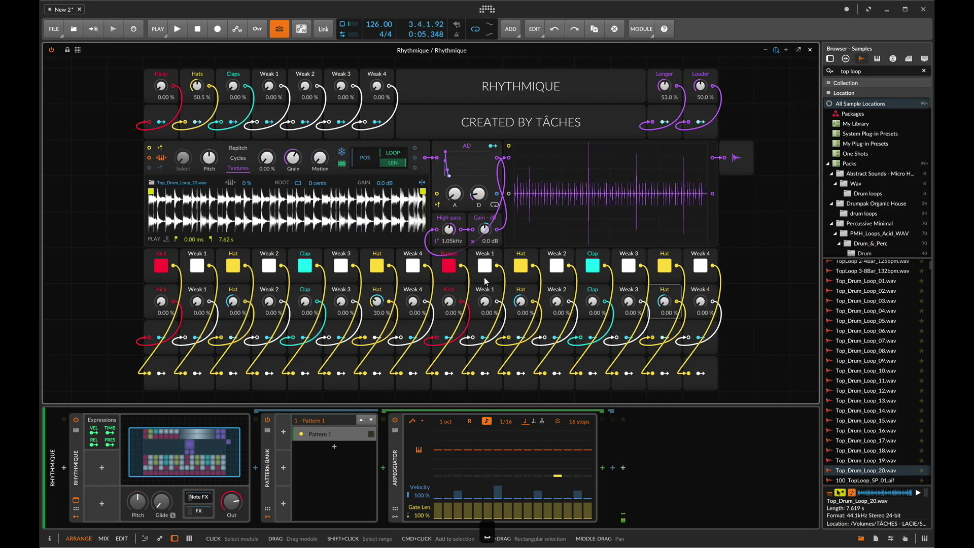
# Step: Undo the changes to the global Hats amount and individual Hat steps, and replay the pattern briefly
pyautogui.press('super+z')
pyautogui.press('super+z')
pyautogui.press('space')
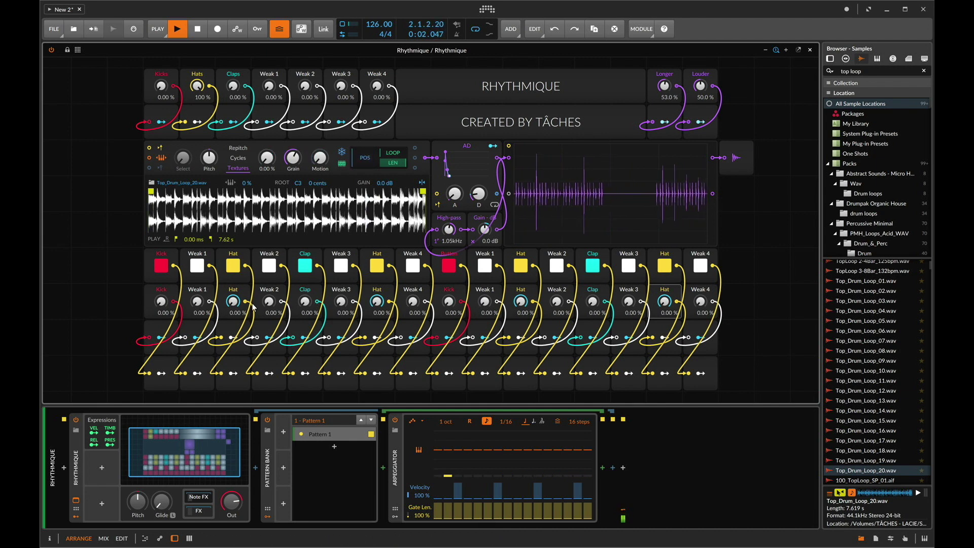
pyautogui.press('space')
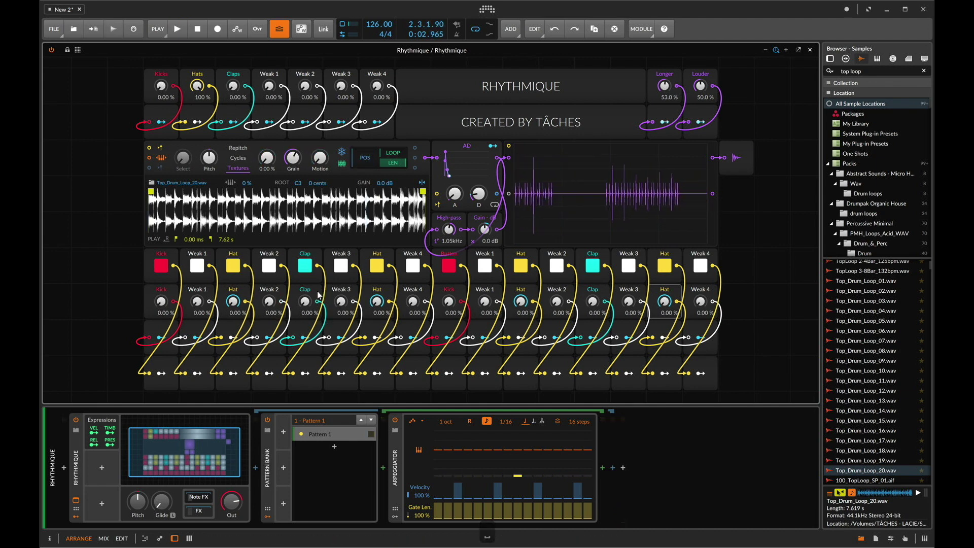
# Step: Play the pattern and set the global Claps amount to 79.5%
pyautogui.moveTo(308, 310); pyautogui.dragTo(307, 315)
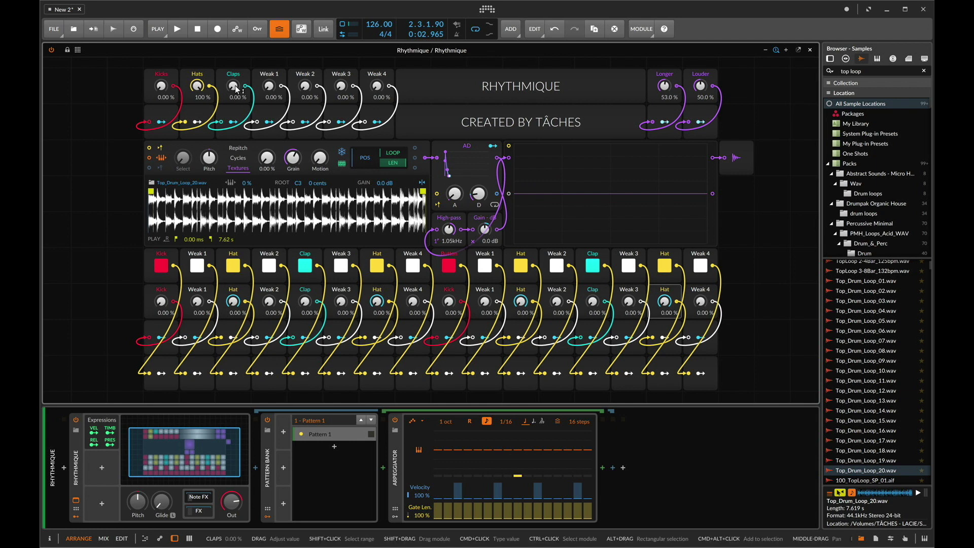
pyautogui.press('space')
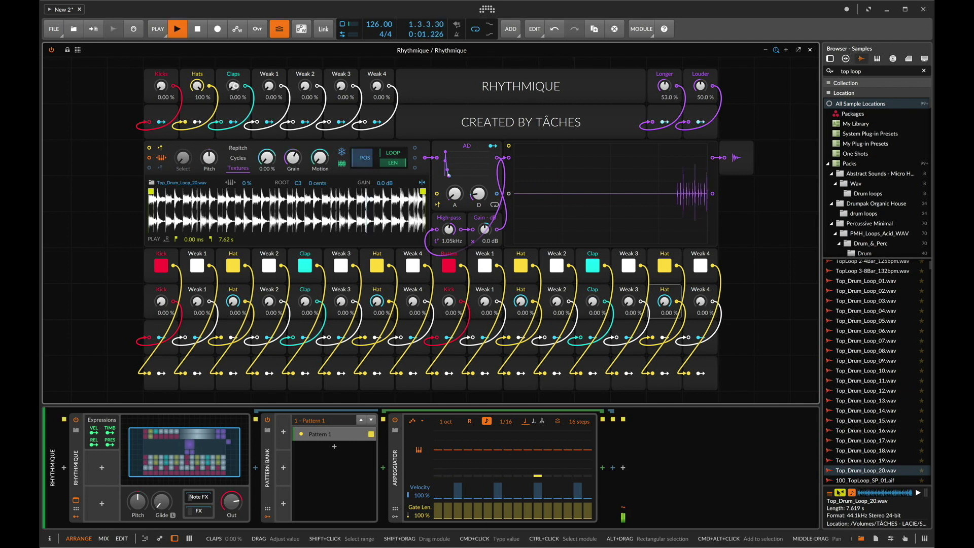
pyautogui.moveTo(235, 90); pyautogui.dragTo(235, 65)
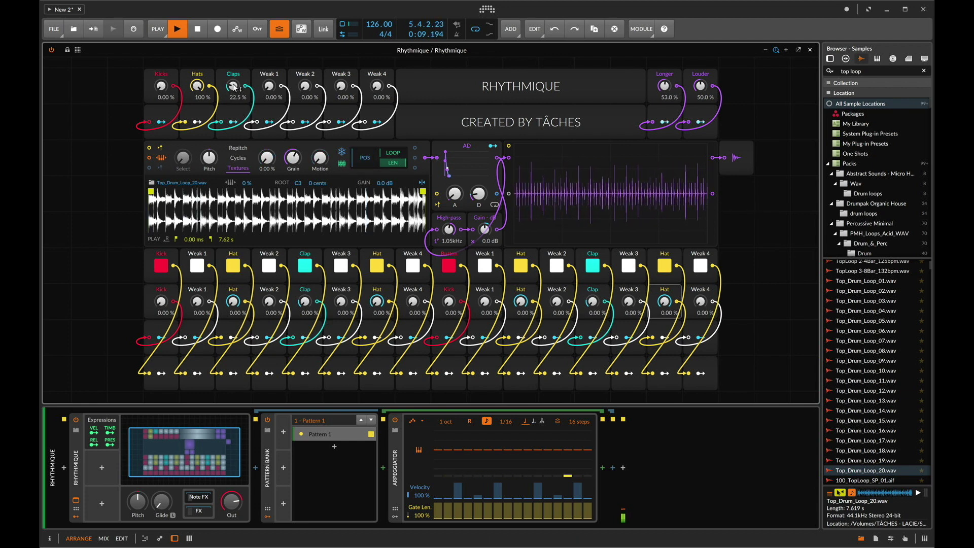
pyautogui.moveTo(232, 87); pyautogui.dragTo(234, 87)
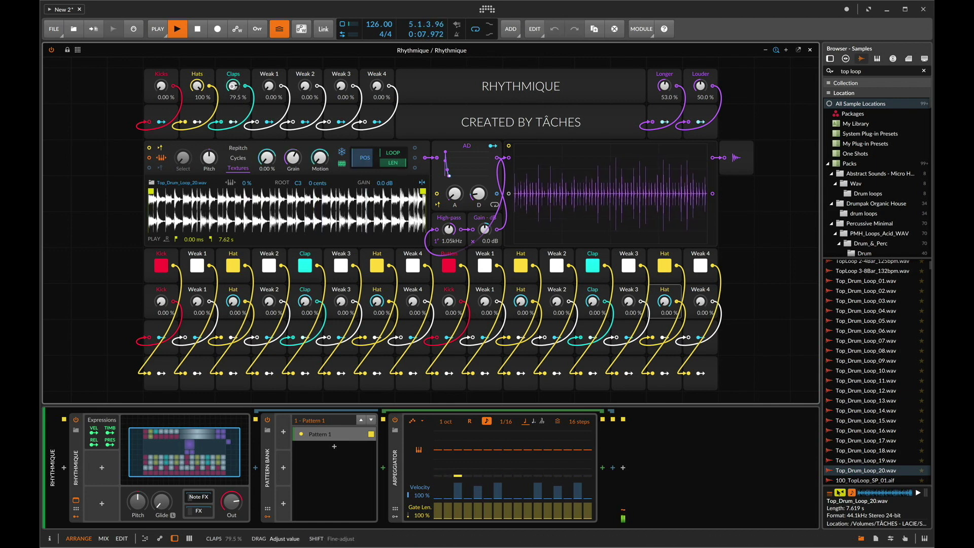
pyautogui.moveTo(233, 87); pyautogui.dragTo(232, 87)
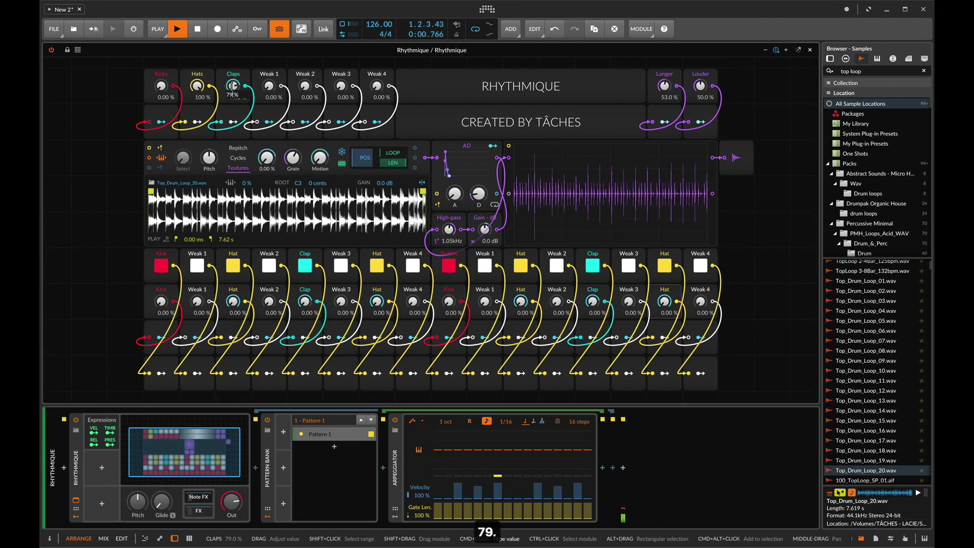
pyautogui.write('2')
pyautogui.press('Return')
pyautogui.keyDown('super'); pyautogui.click(232, 86); pyautogui.keyUp('super')
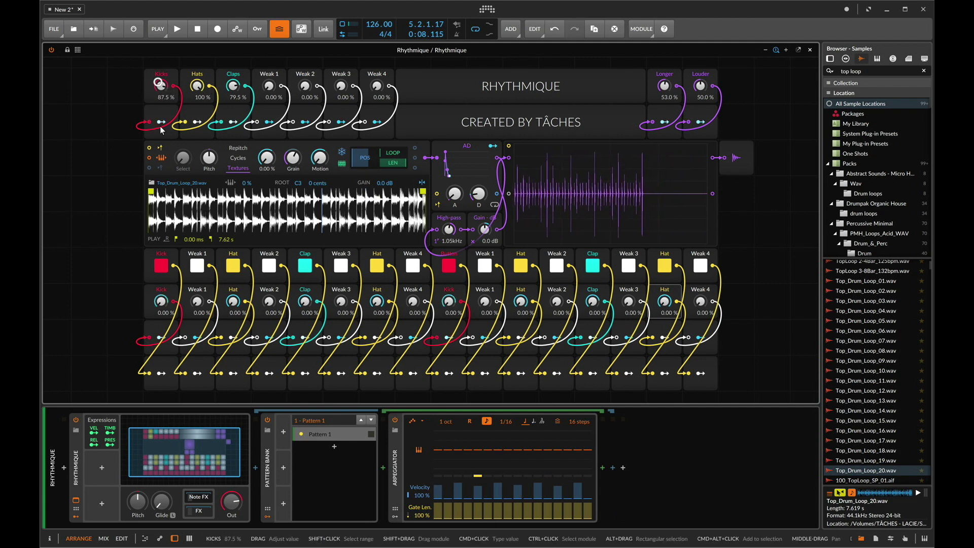
# Step: Set the global Kicks amount to 21% while auditioning the pattern
pyautogui.moveTo(161, 85); pyautogui.dragTo(161, 61)
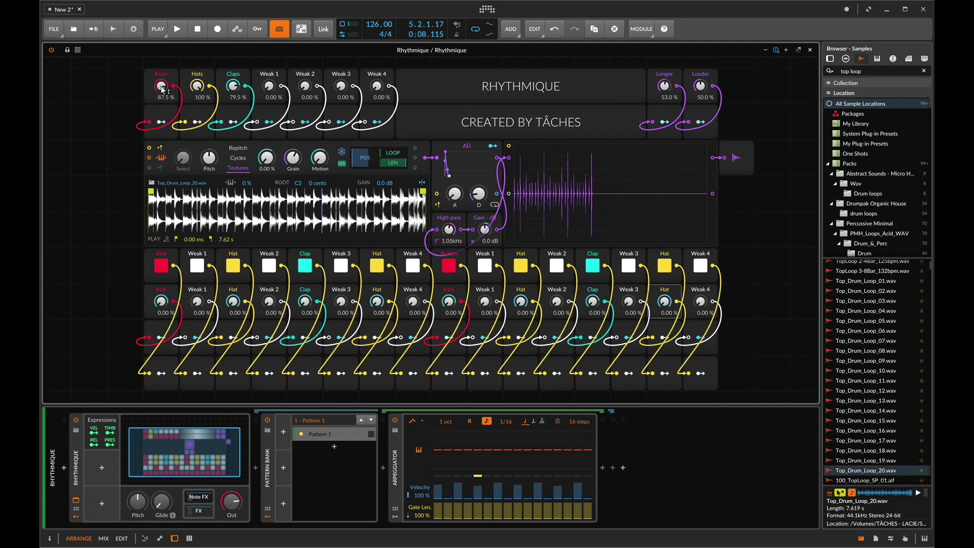
pyautogui.moveTo(160, 86); pyautogui.dragTo(160, 89)
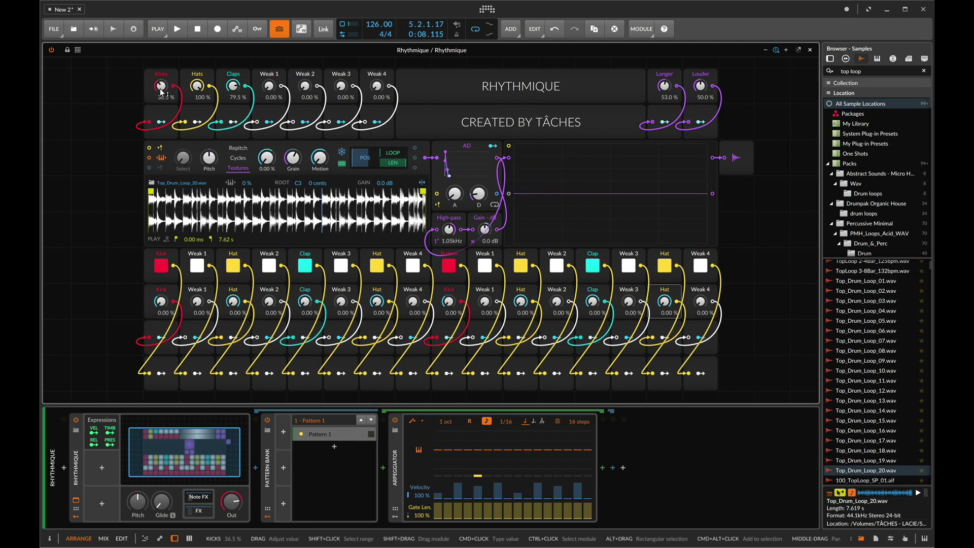
pyautogui.press('space')
pyautogui.moveTo(159, 89); pyautogui.dragTo(160, 87)
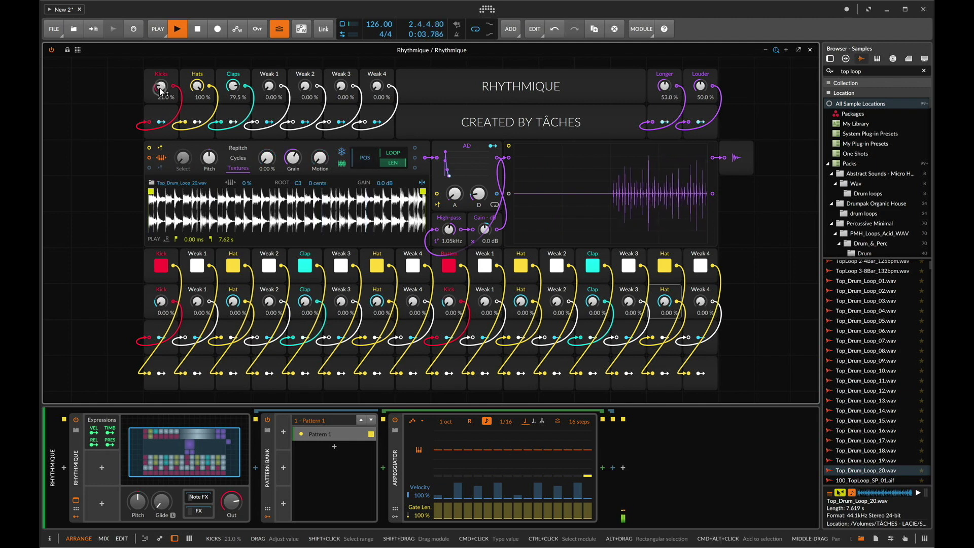
pyautogui.press('space')
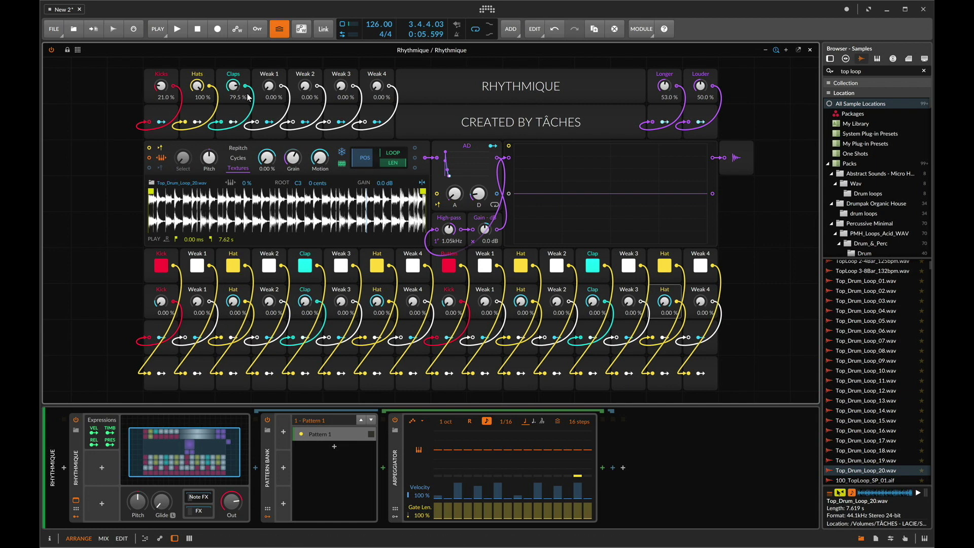
# Step: During playback, set global Weak 1 to 21%, Weak 2 to 35.5%, Weak 3 to 66%, Weak 4 to 71.5%, and the first Weak 4 step to 11.5%
pyautogui.moveTo(269, 85); pyautogui.dragTo(268, 85)
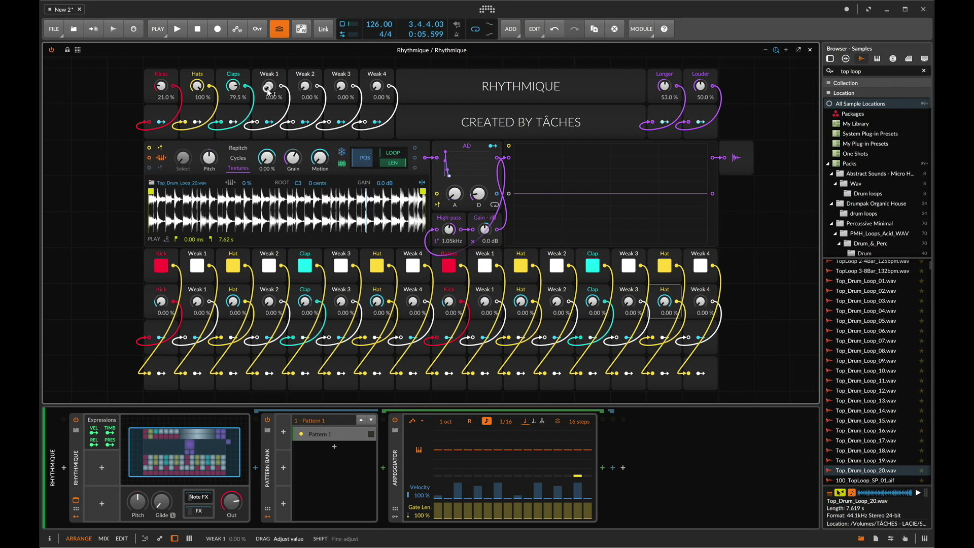
pyautogui.press('space')
pyautogui.moveTo(270, 88); pyautogui.dragTo(378, 90)
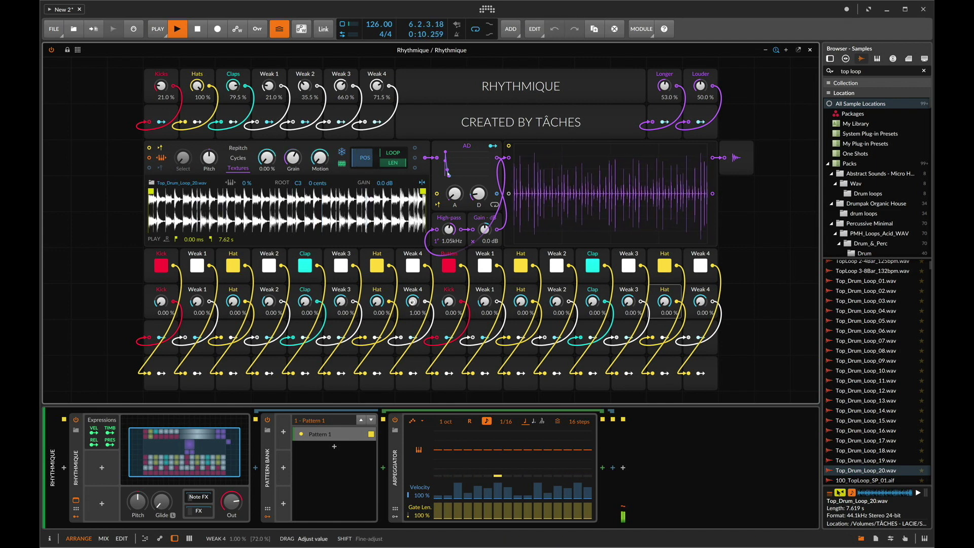
pyautogui.moveTo(416, 307); pyautogui.dragTo(414, 305)
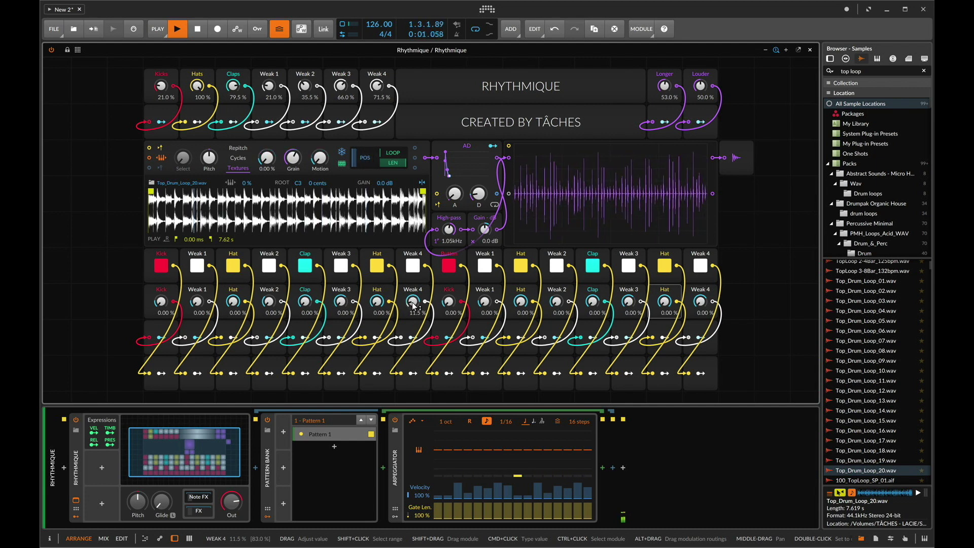
pyautogui.press('space')
# Step: Turn off the first Kick, first Weak 1, first Weak 4, second Kick and second Weak 2 steps and play the pattern
pyautogui.click(413, 269)
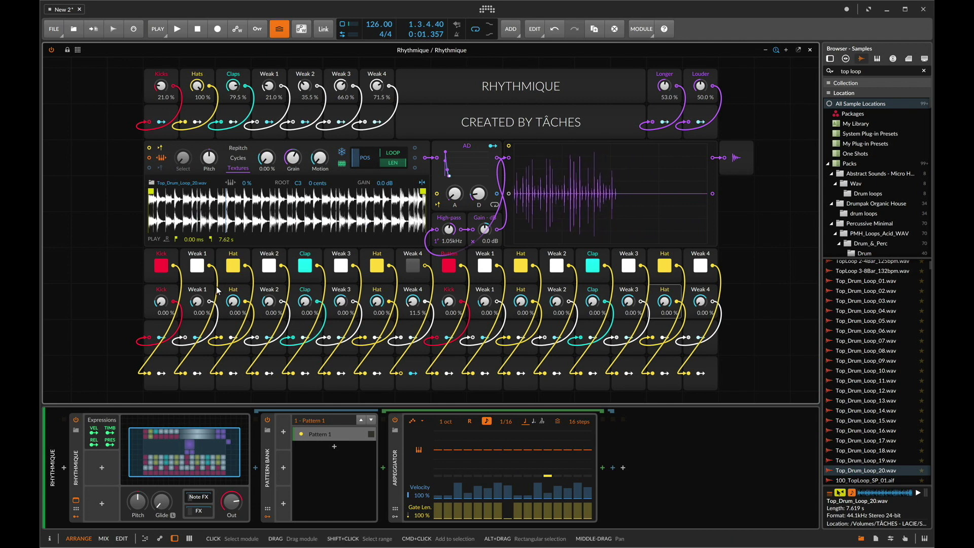
pyautogui.click(159, 267)
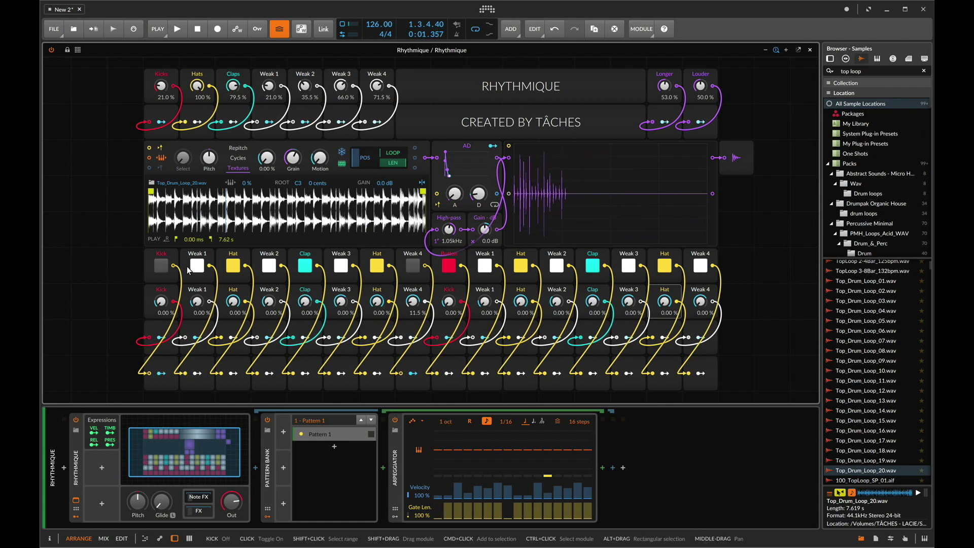
pyautogui.click(558, 269)
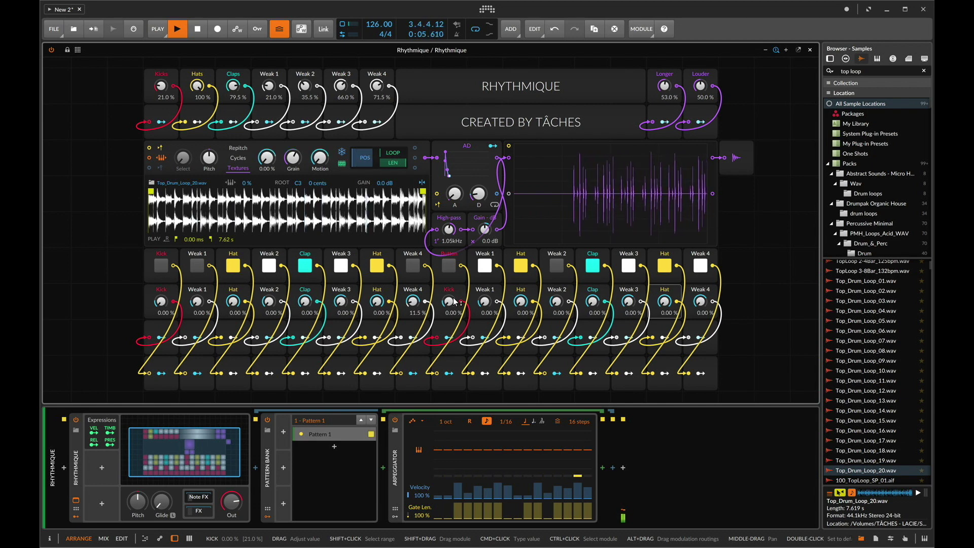
# Step: Set the global Weak 3 amount to 41%, the high-pass cutoff to 19.4 Hz, Louder to 59% and Longer to 8%
pyautogui.moveTo(341, 88); pyautogui.dragTo(339, 89)
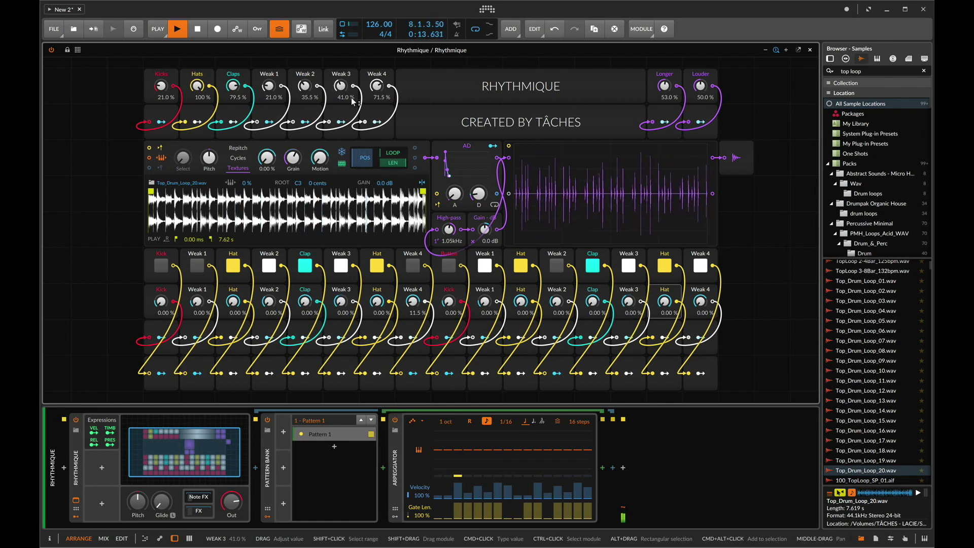
pyautogui.moveTo(450, 230)
pyautogui.mouseDown()
pyautogui.moveTo(449, 241)
pyautogui.moveTo(449, 218)
pyautogui.moveTo(450, 237)
pyautogui.mouseUp()
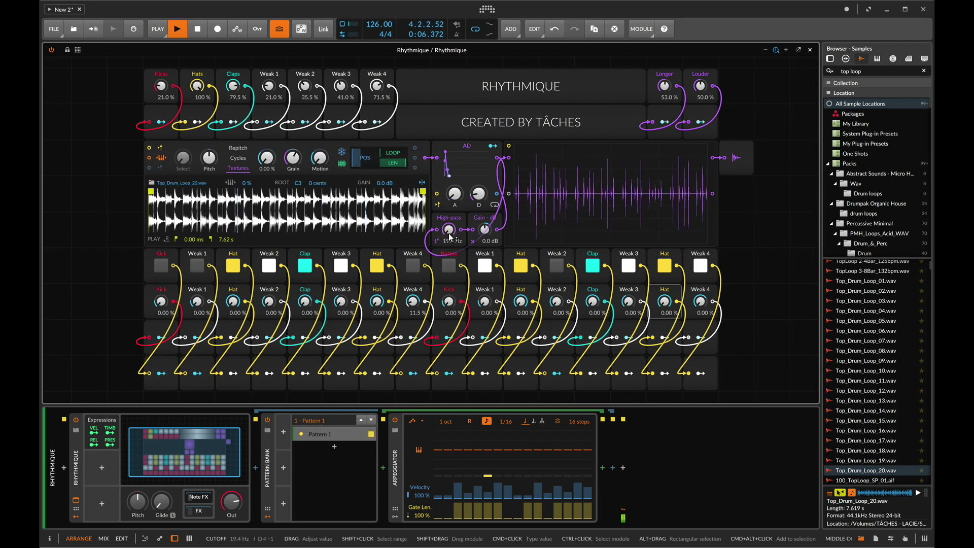
pyautogui.moveTo(701, 87); pyautogui.dragTo(664, 113)
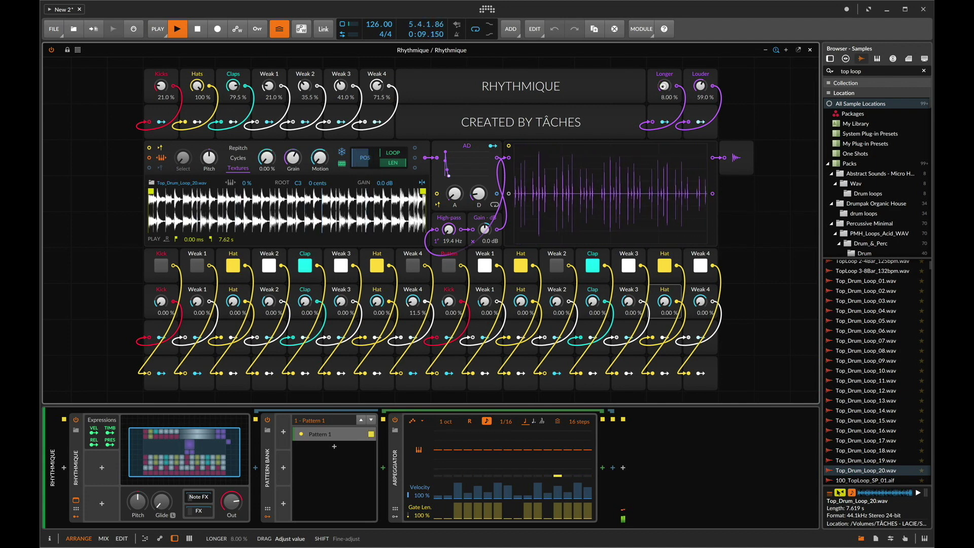
# Step: Turn the muted Kick, Weak 1, Weak 4 and Weak 2 steps back on so all sixteen steps play
pyautogui.click(160, 265)
pyautogui.click(196, 268)
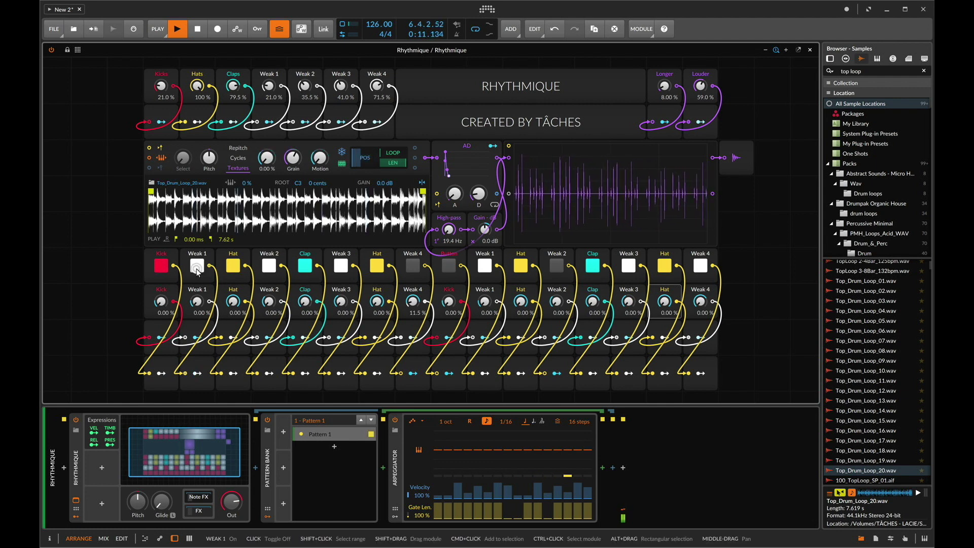
pyautogui.click(413, 265)
pyautogui.click(449, 266)
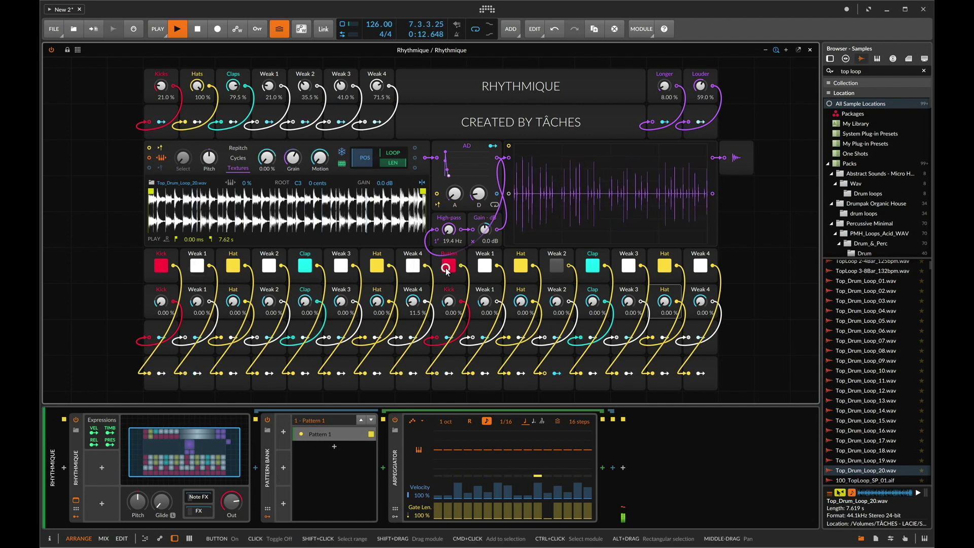
pyautogui.click(555, 266)
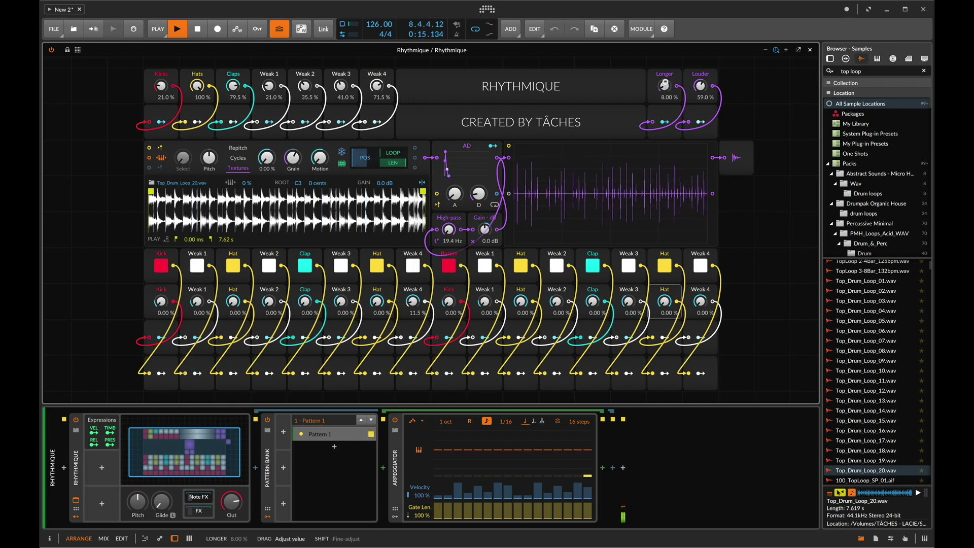
# Step: Set Longer to 83.5% and the first Weak 3 step's individual amount to 9.5%
pyautogui.moveTo(664, 84)
pyautogui.mouseDown()
pyautogui.moveTo(664, 76)
pyautogui.moveTo(665, 85)
pyautogui.mouseUp()
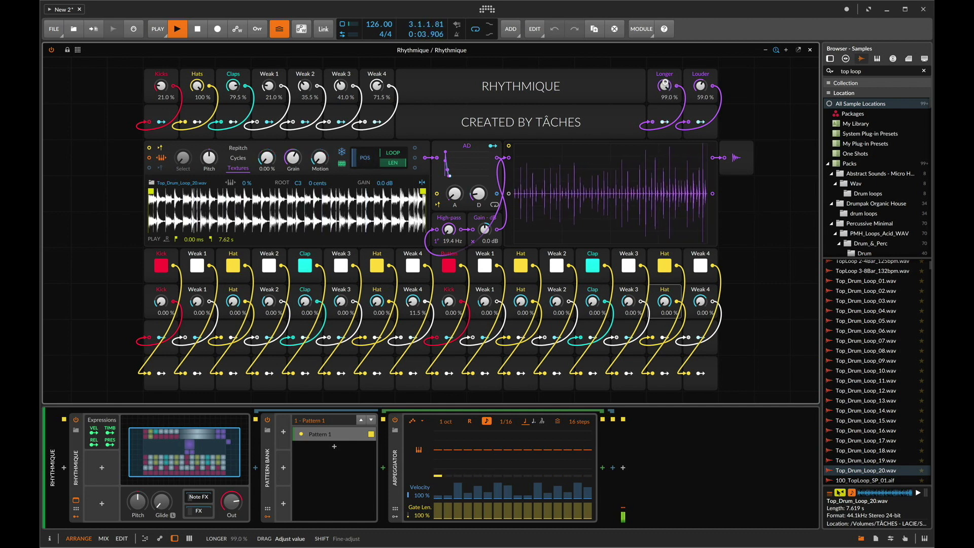
pyautogui.moveTo(666, 84); pyautogui.dragTo(667, 85)
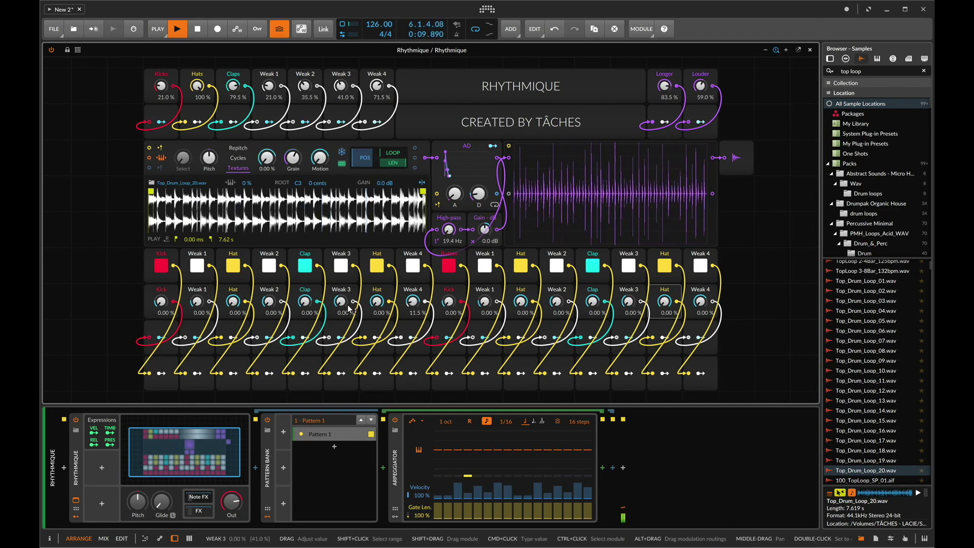
pyautogui.moveTo(344, 303); pyautogui.dragTo(344, 299)
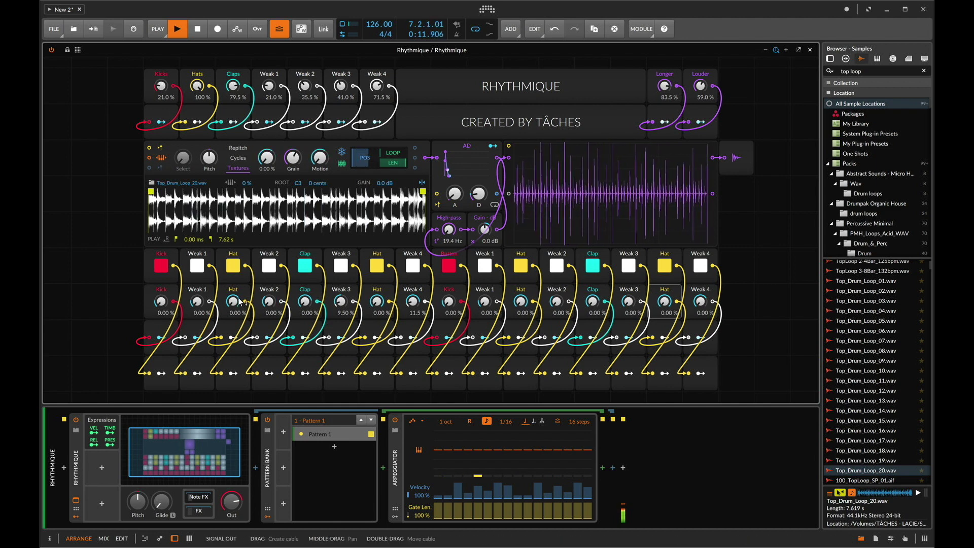
# Step: Set the individual amount of the first Weak 2 step to 46% and the second Weak 2 step to 33%
pyautogui.moveTo(262, 305); pyautogui.dragTo(263, 293)
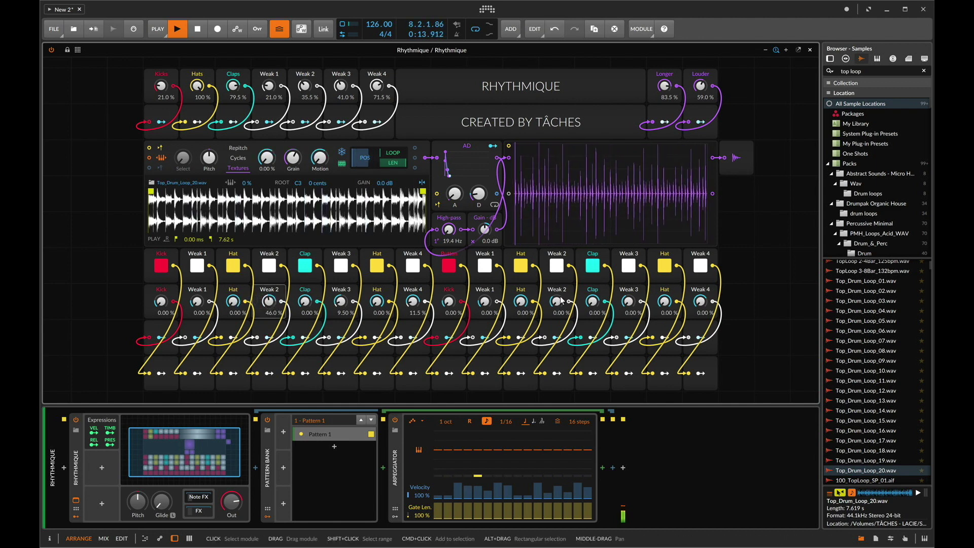
pyautogui.moveTo(560, 308); pyautogui.dragTo(563, 305)
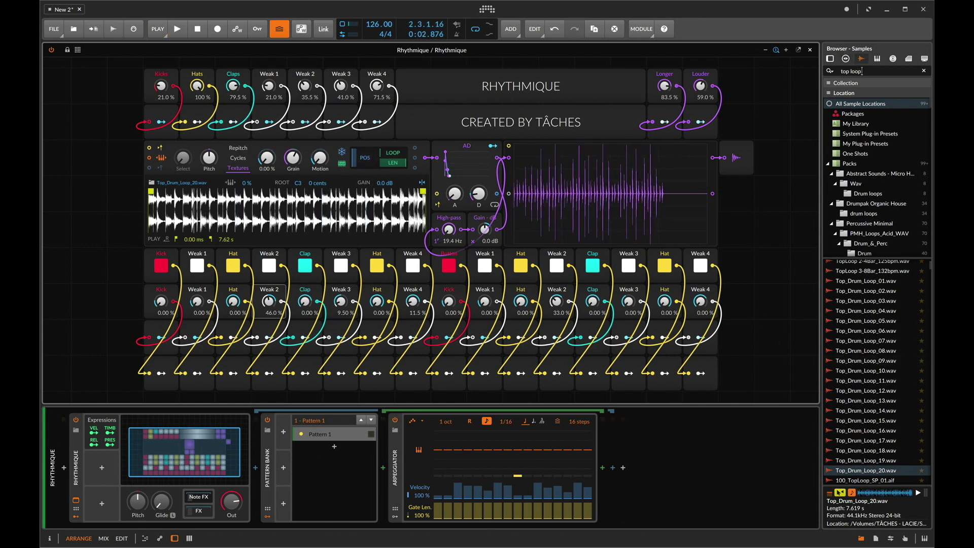
# Step: Search the samples for "full drum loop"
pyautogui.press('super+a')
pyautogui.write('full drumm')
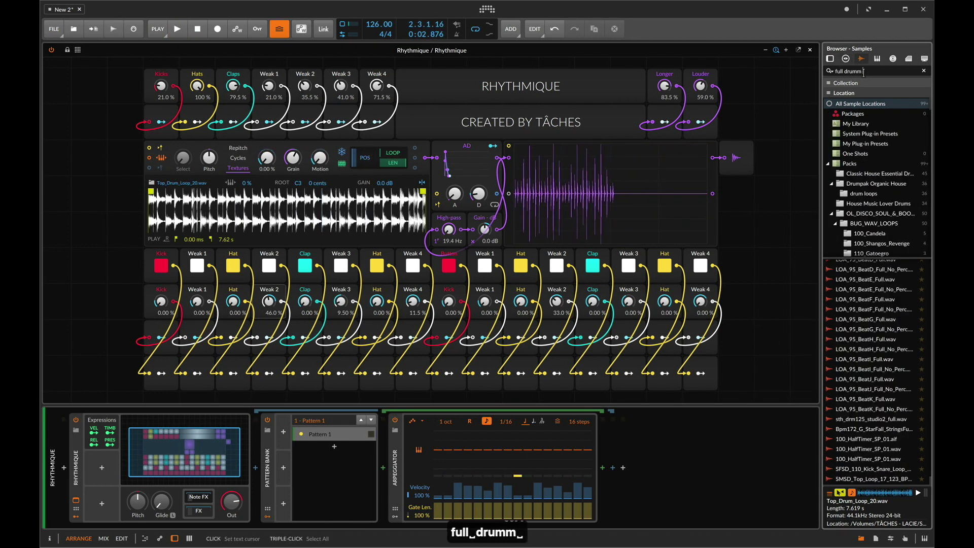
pyautogui.press('BackSpace')
pyautogui.press('BackSpace')
pyautogui.write('loop')
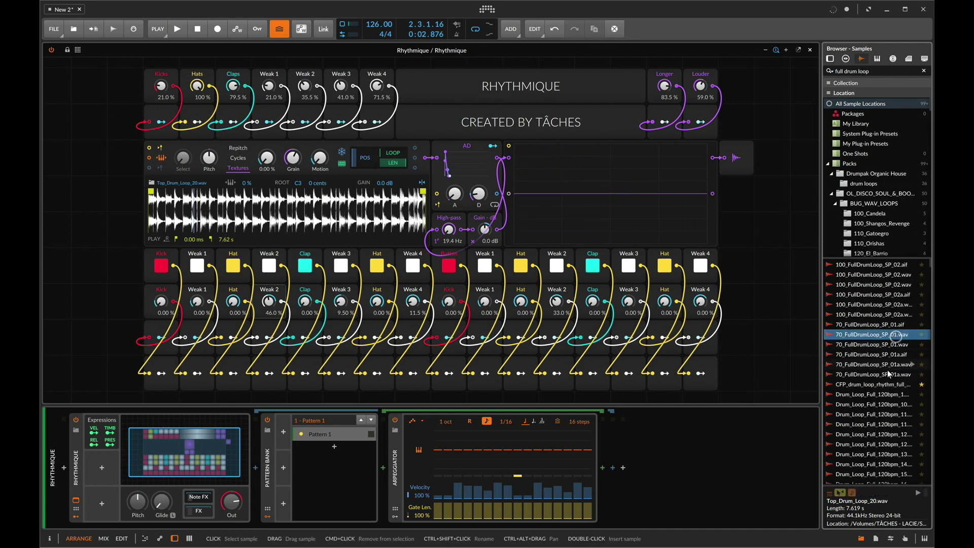
# Step: Audition the full drum loops, load TT_126_Full_Drum_Loop_08.wav into the patch's sampler and play the pattern
pyautogui.click(887, 385)
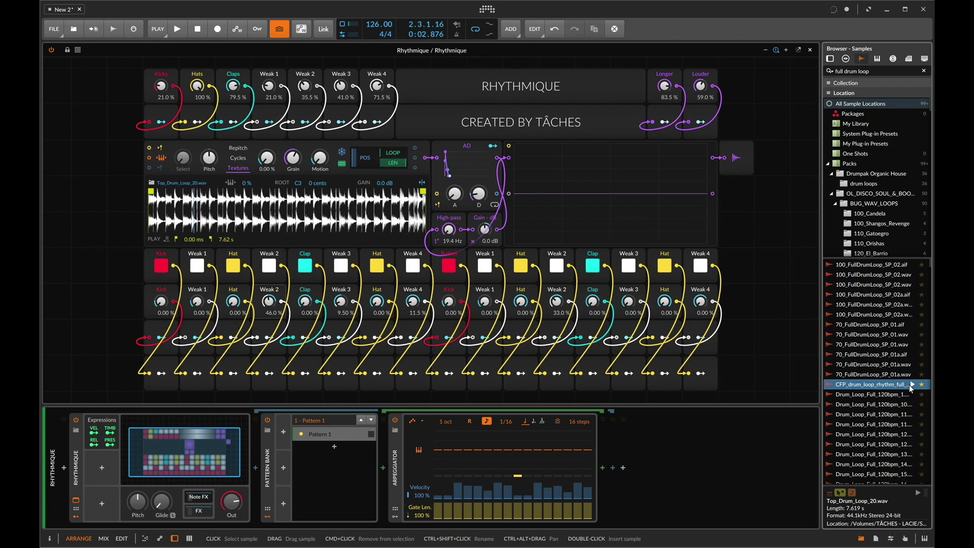
pyautogui.scroll(-10, 896, 404)
pyautogui.click(892, 405)
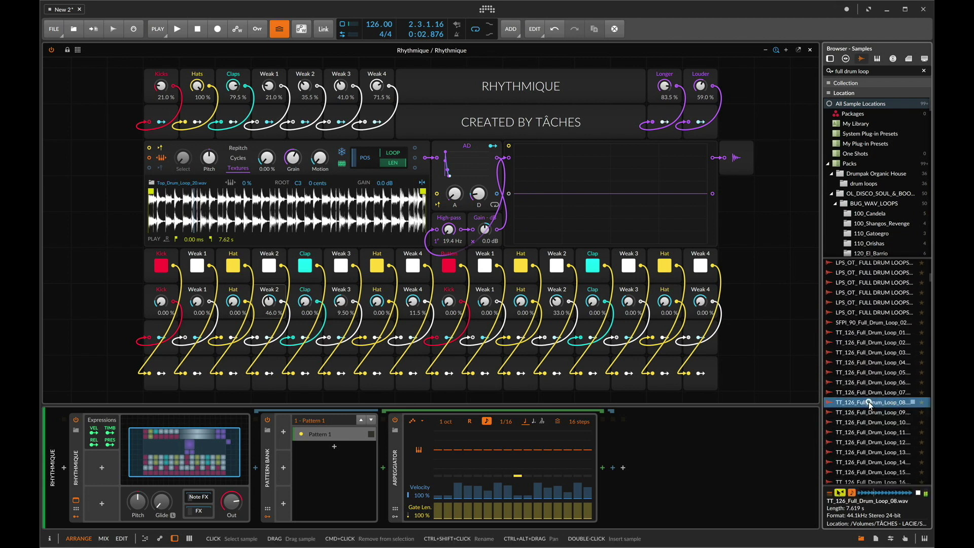
pyautogui.moveTo(868, 401); pyautogui.dragTo(376, 225)
pyautogui.press('space')
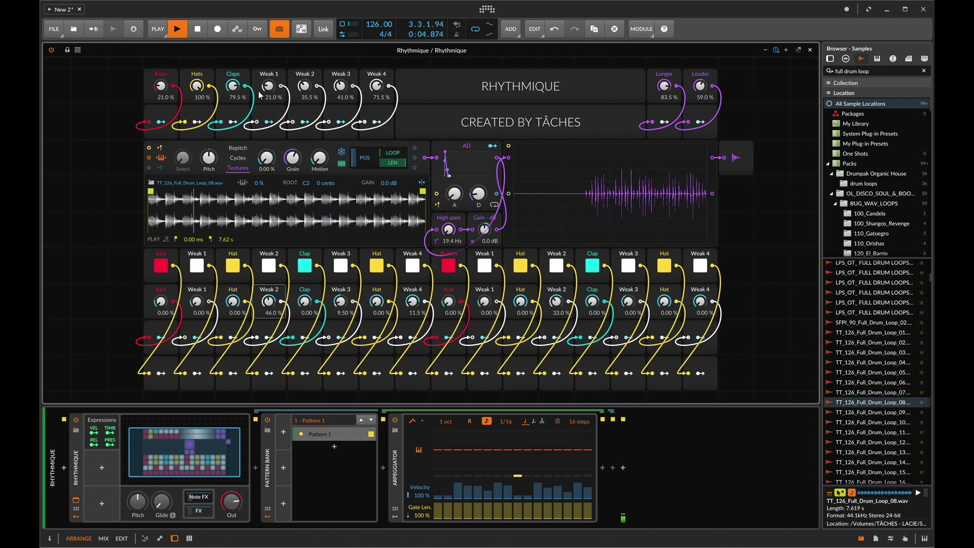
pyautogui.press('space')
pyautogui.click(161, 301)
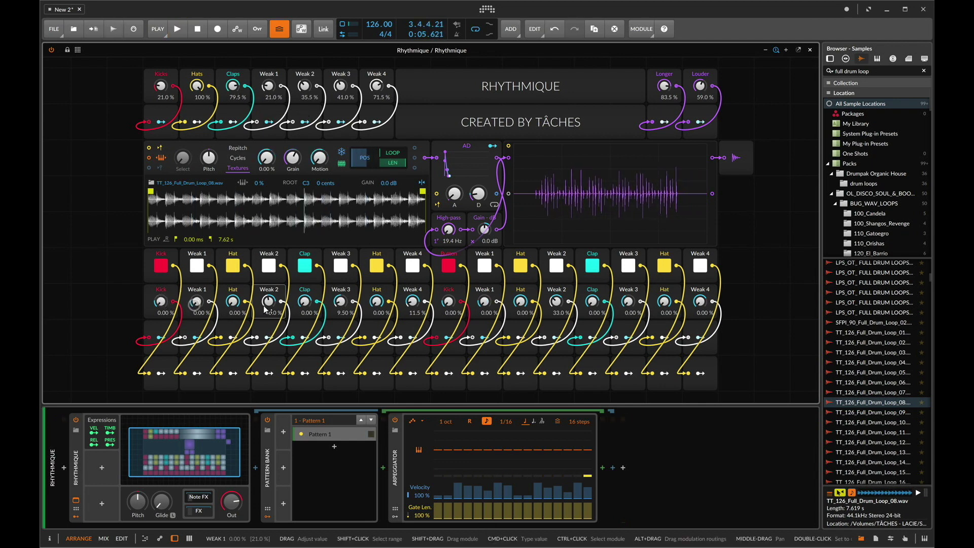
pyautogui.press('space')
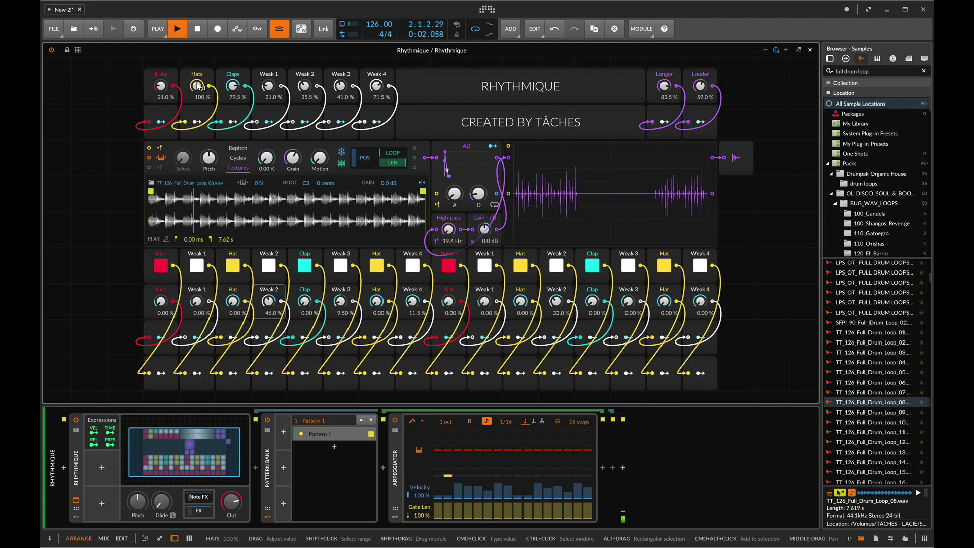
# Step: Set the global Hats amount to 83.5%, and sweep the high-pass cutoff up to 1.40 kHz and back to 19.4 Hz
pyautogui.moveTo(198, 86); pyautogui.dragTo(197, 85)
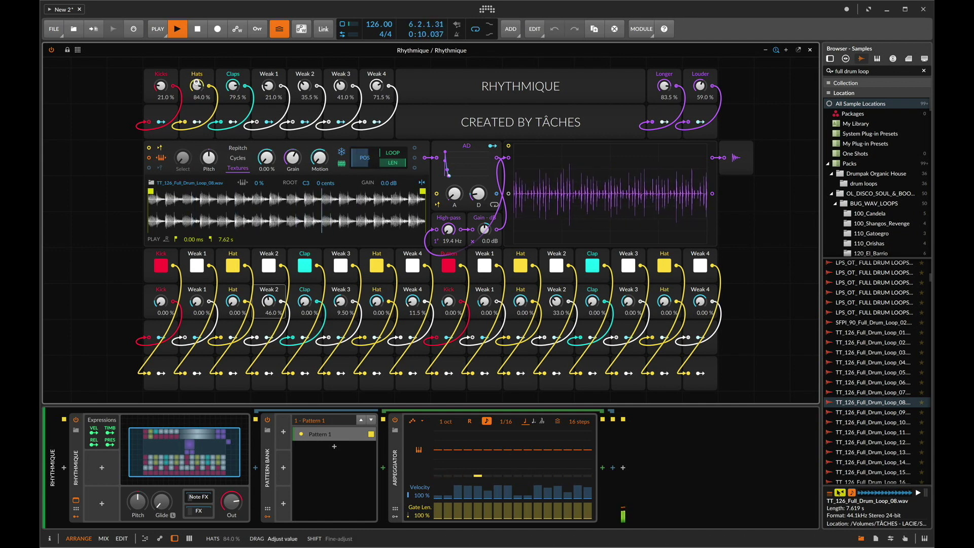
pyautogui.moveTo(198, 85); pyautogui.dragTo(197, 86)
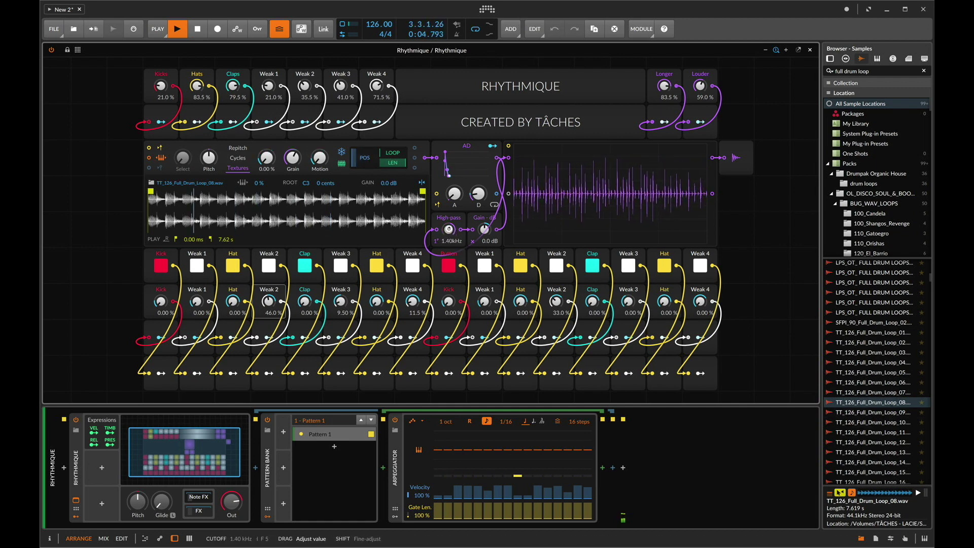
pyautogui.moveTo(449, 229); pyautogui.dragTo(450, 231)
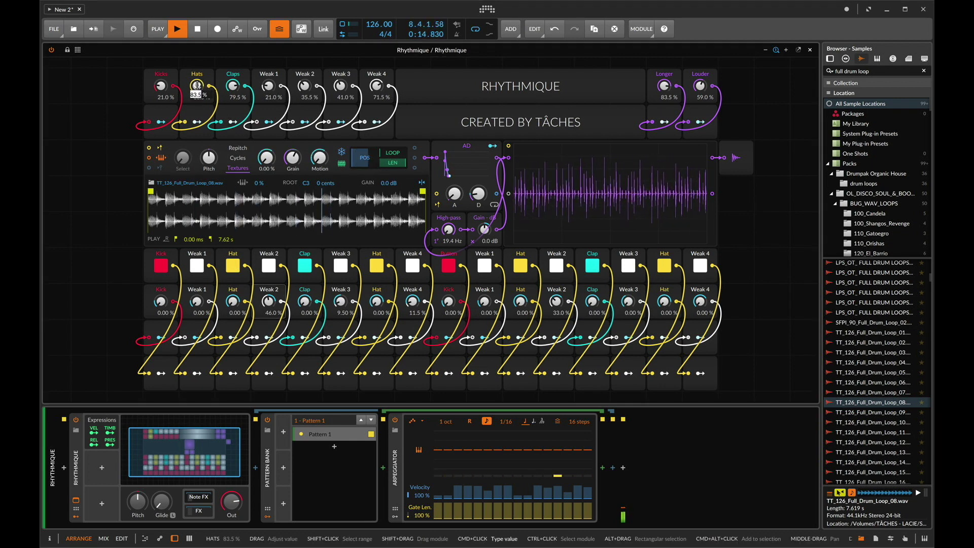
# Step: Try a global Hats amount of 21% and undo the change
pyautogui.write('21')
pyautogui.press('Return')
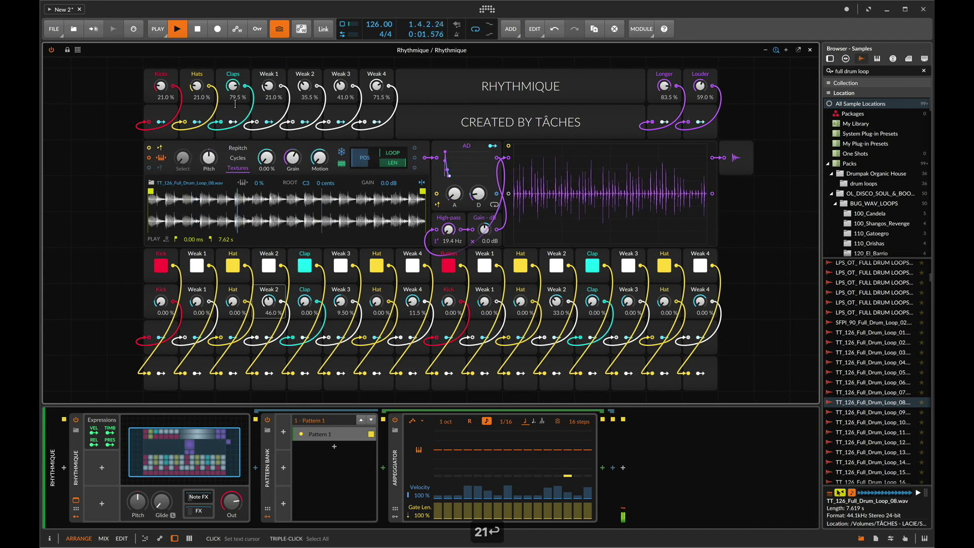
pyautogui.press('super+z')
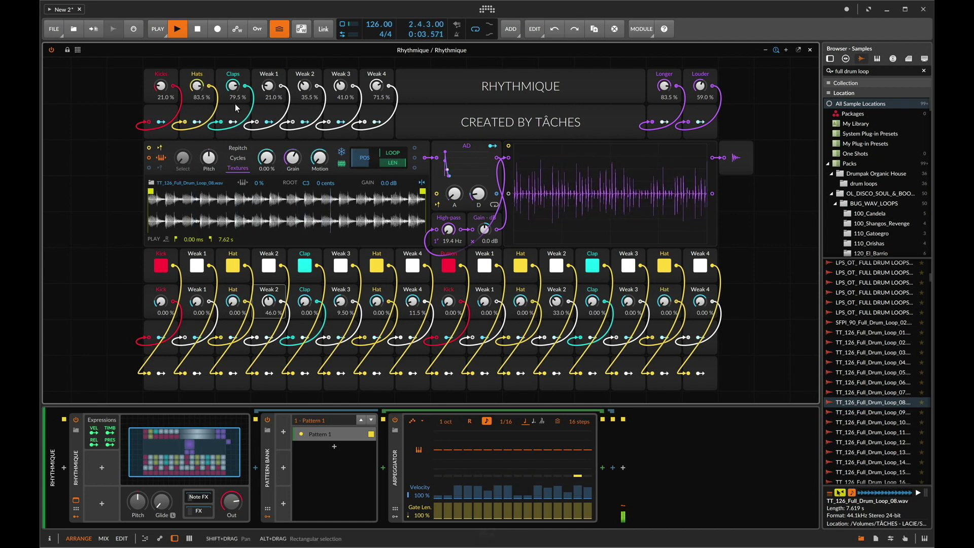
# Step: Set the global Weak 1 amount to 46% and Claps to 24.5%, hide the device chain and stop playback
pyautogui.moveTo(266, 89); pyautogui.dragTo(232, 114)
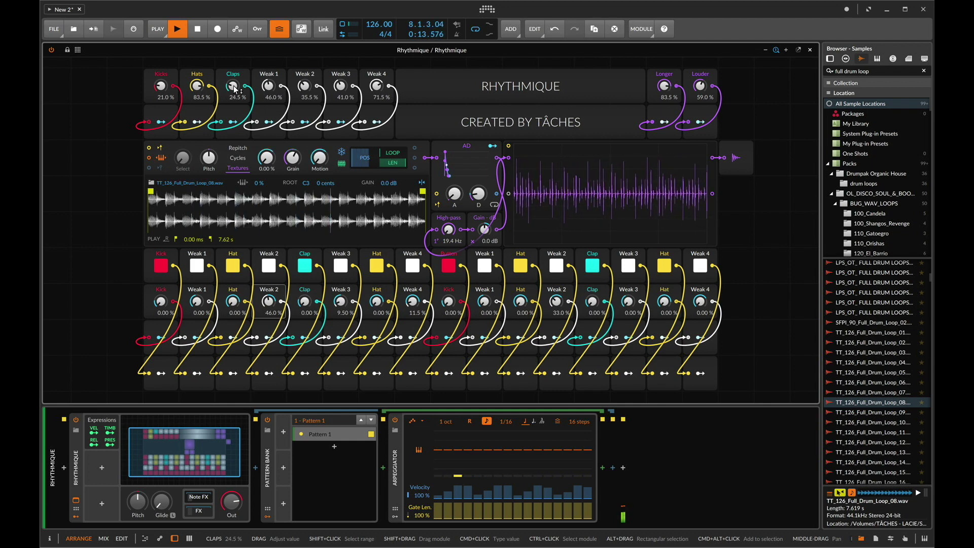
pyautogui.click(209, 499)
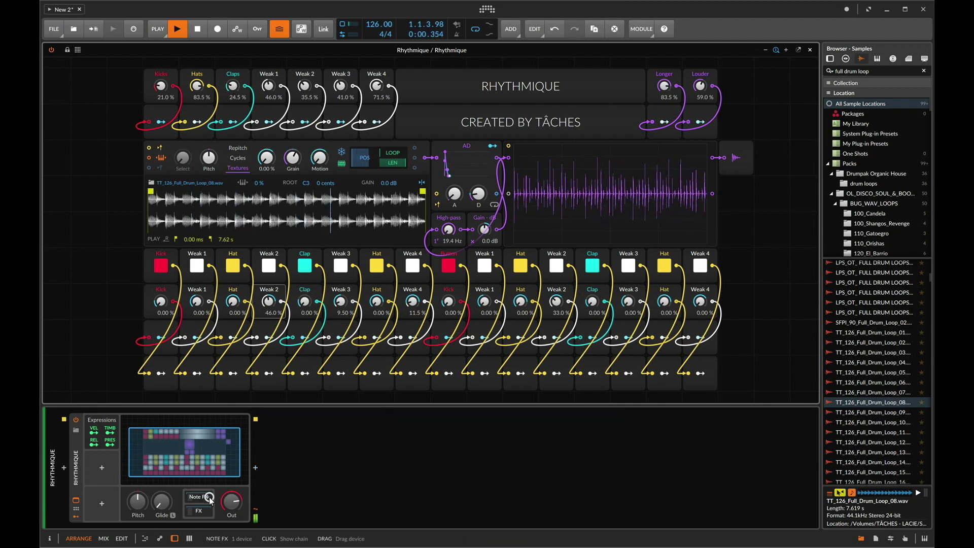
pyautogui.press('d')
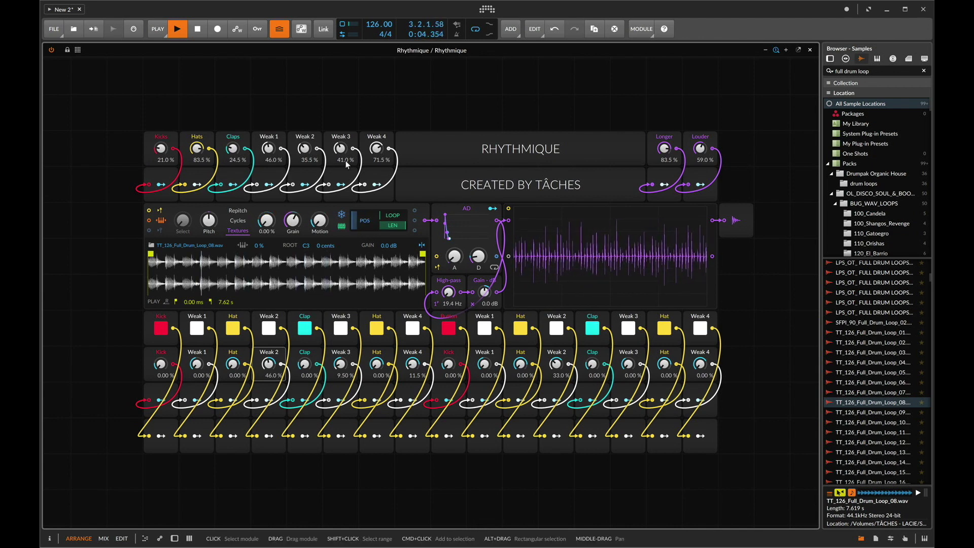
pyautogui.press('space')
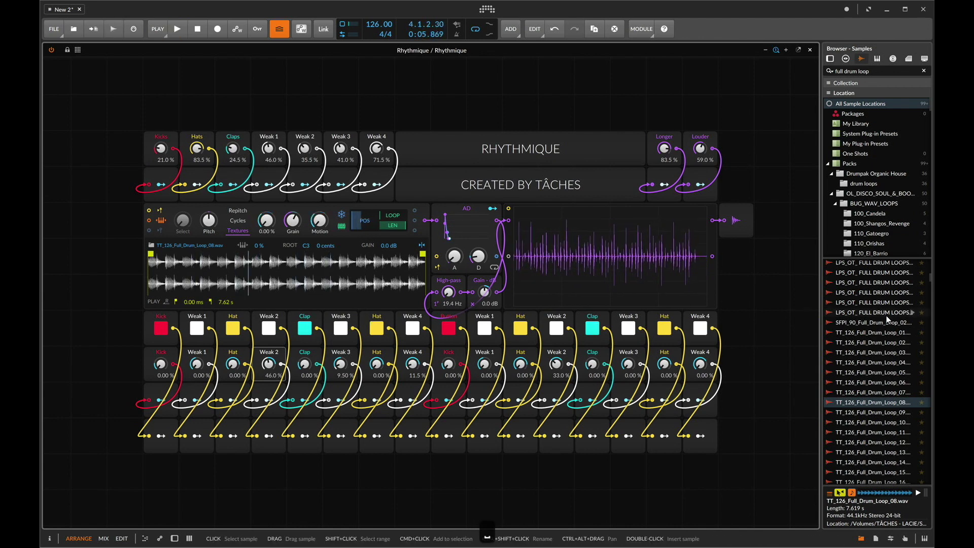
# Step: Audition more drum loops, load 100_DrumLoop_SP_26a.wav into the sampler and play the pattern
pyautogui.scroll(-5, 879, 357)
pyautogui.click(876, 378)
pyautogui.press('Down')
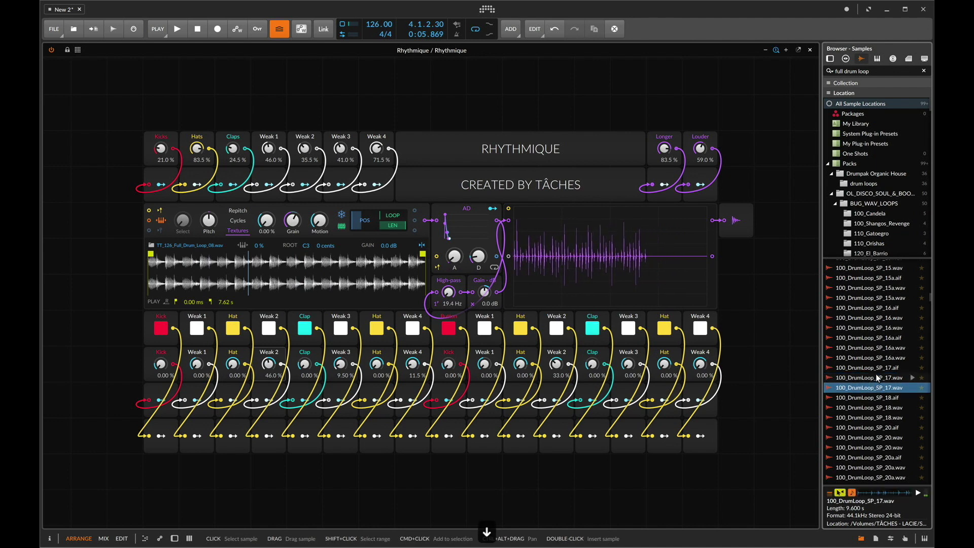
pyautogui.scroll(-6, 876, 377)
pyautogui.click(877, 375)
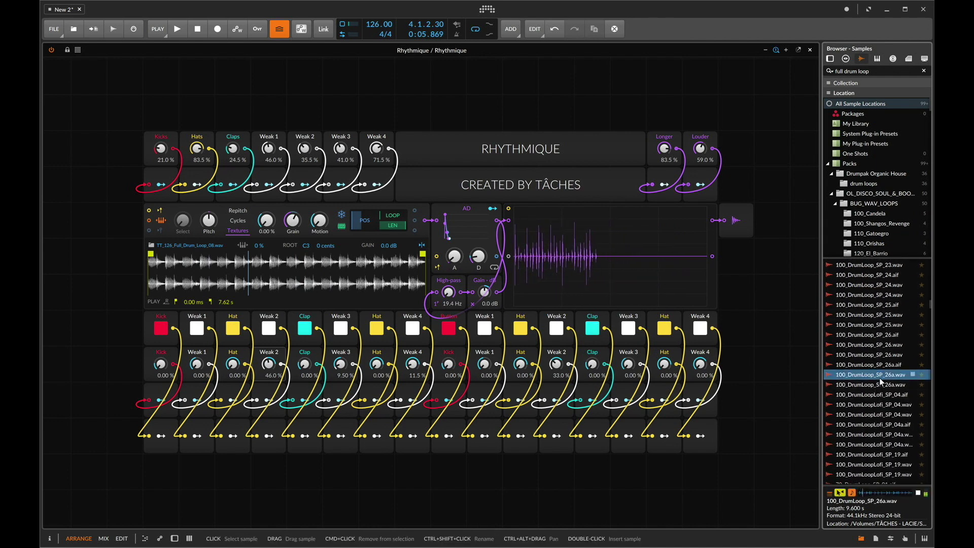
pyautogui.click(405, 294)
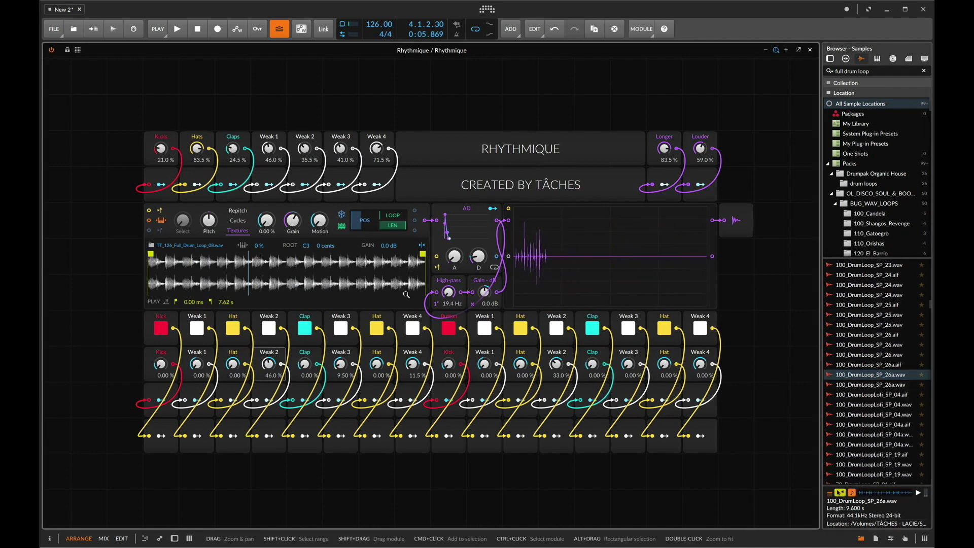
pyautogui.press('space')
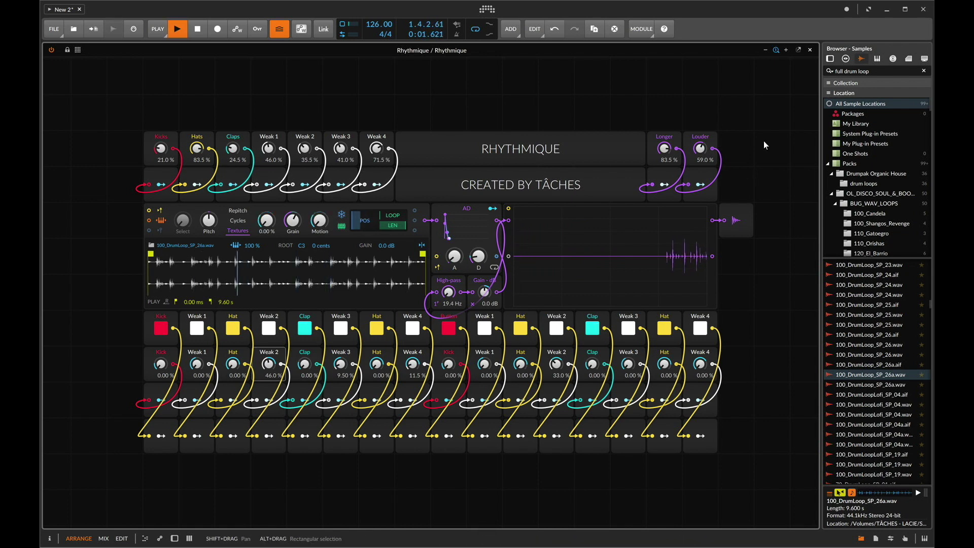
# Step: Stop playback and search the samples for "hat loop"
pyautogui.press('space')
pyautogui.click(868, 71)
pyautogui.write('hat loop')
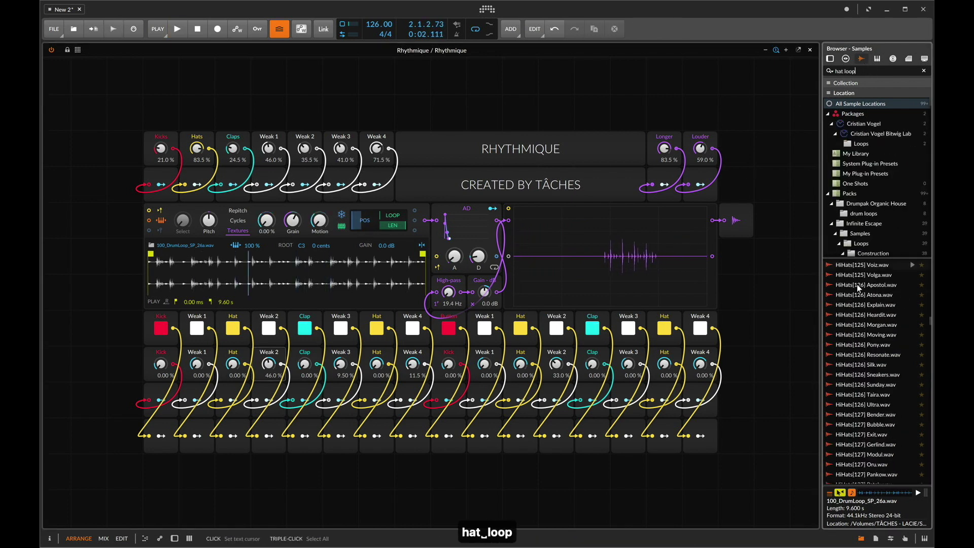
# Step: Audition several of the HiHats[126] loops among the search results
pyautogui.click(860, 364)
pyautogui.press('Down')
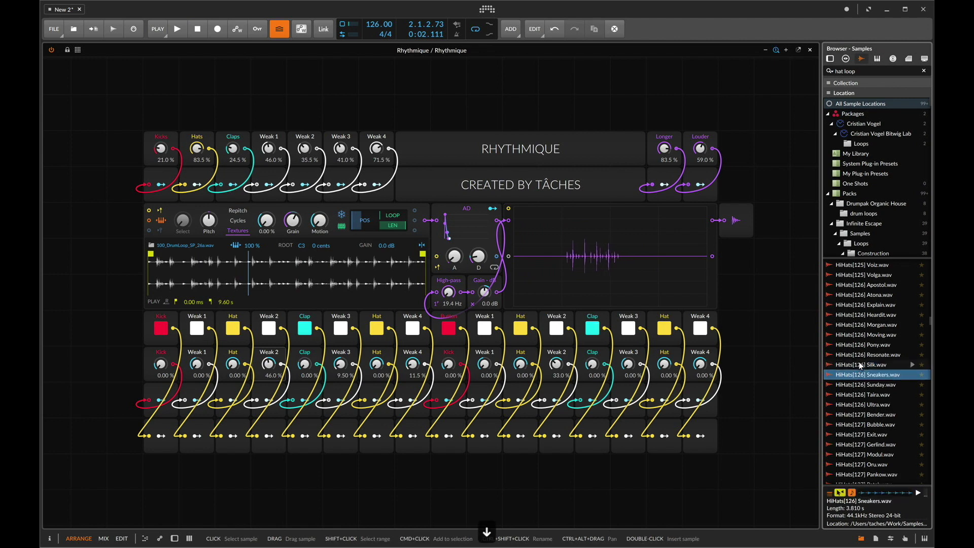
pyautogui.press('Up')
pyautogui.press('Up')
pyautogui.press('Up')
pyautogui.press('Up')
pyautogui.scroll(-10, 860, 361)
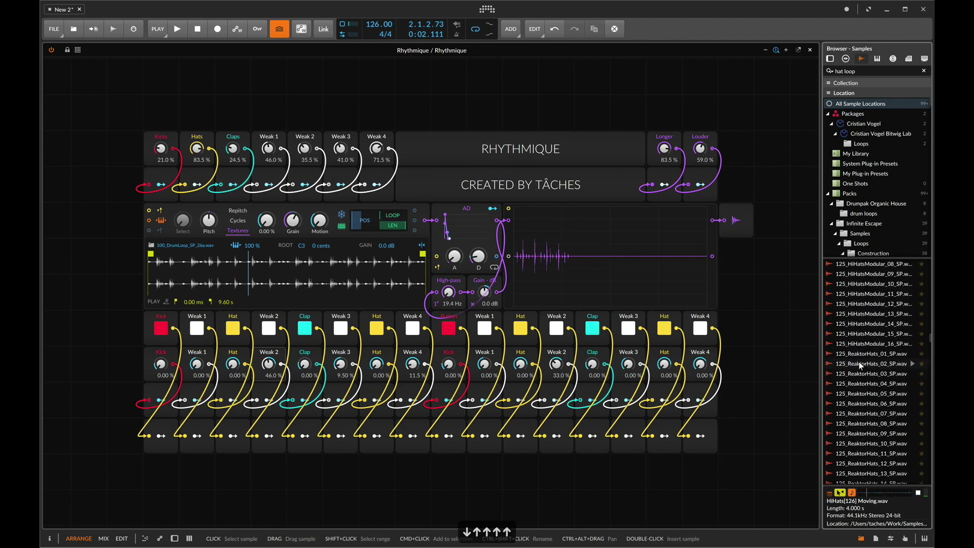
# Step: Audition the ReaktorHats loops, load 125_ReaktorHats_12_SP.wav into the sampler and play the pattern
pyautogui.click(878, 314)
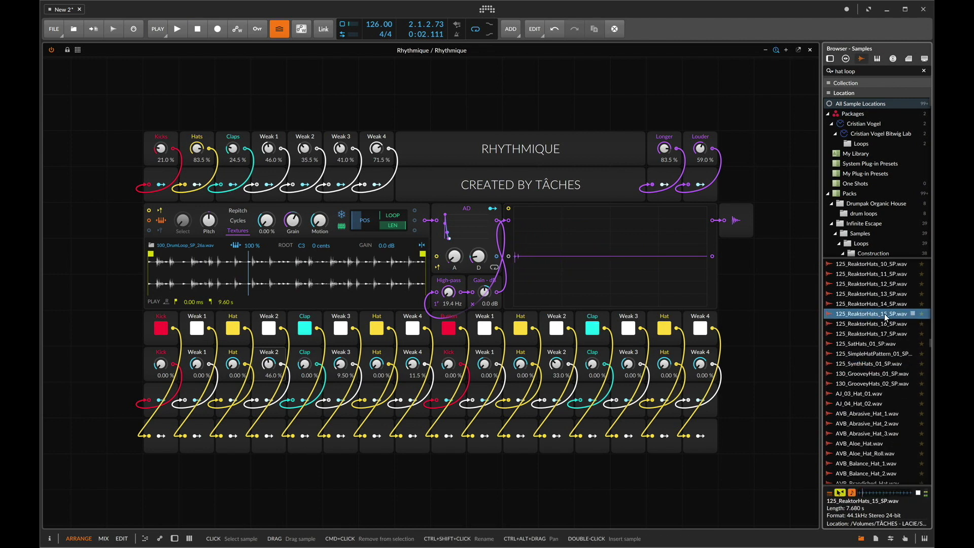
pyautogui.click(871, 284)
pyautogui.moveTo(871, 281); pyautogui.dragTo(323, 292)
pyautogui.press('space')
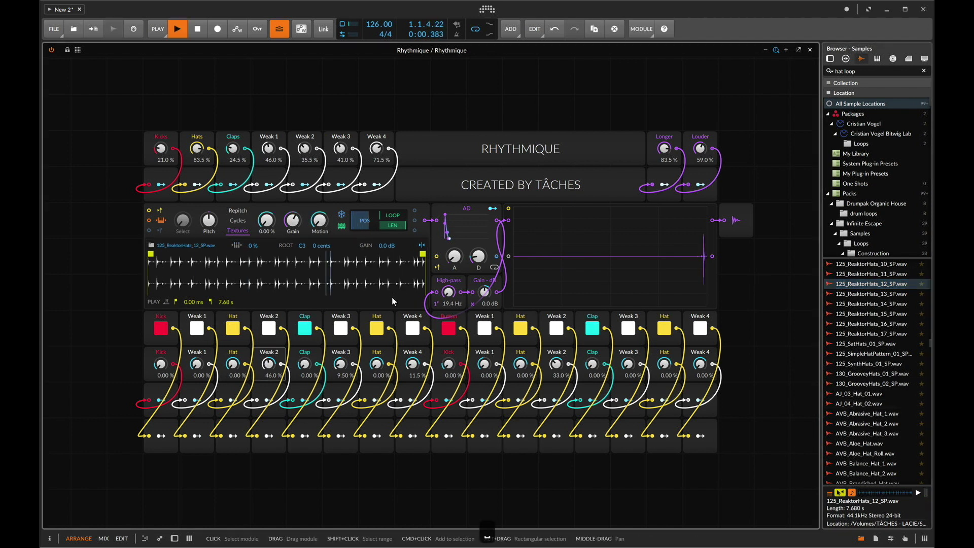
# Step: Set the global Hats to 32%, Claps to 100%, Weak 1 to 62%, Weak 2 to 46% and Longer to 51.5%, comparing with the original loop
pyautogui.moveTo(234, 149); pyautogui.dragTo(303, 142)
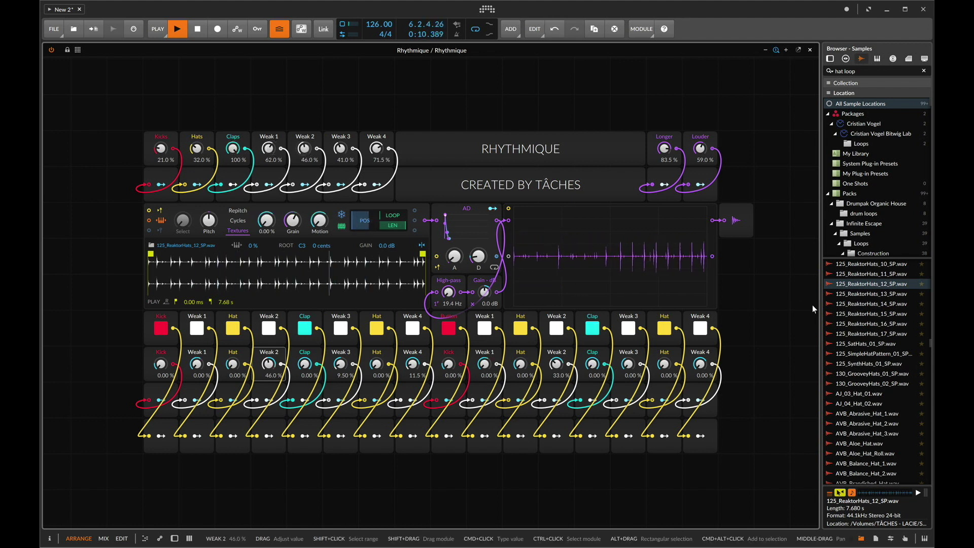
pyautogui.click(914, 285)
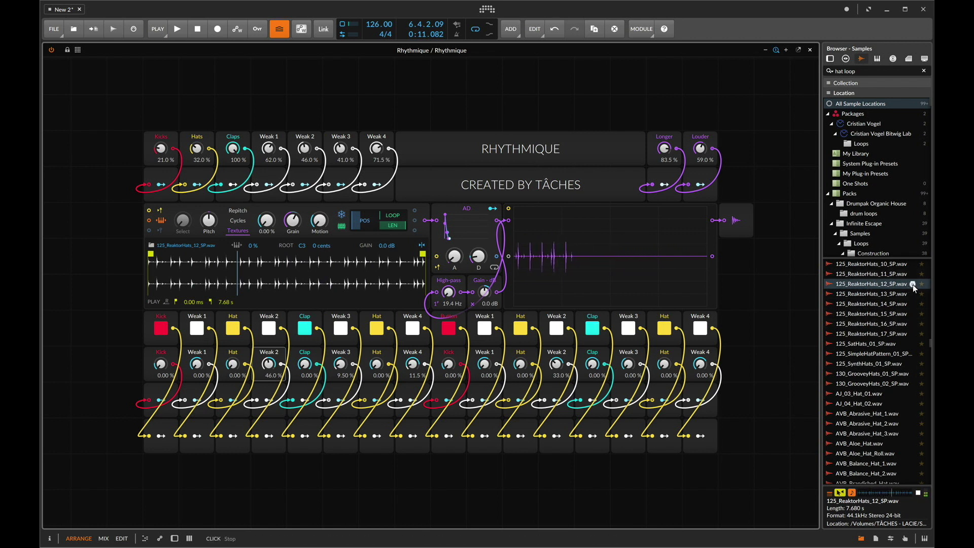
pyautogui.press('space')
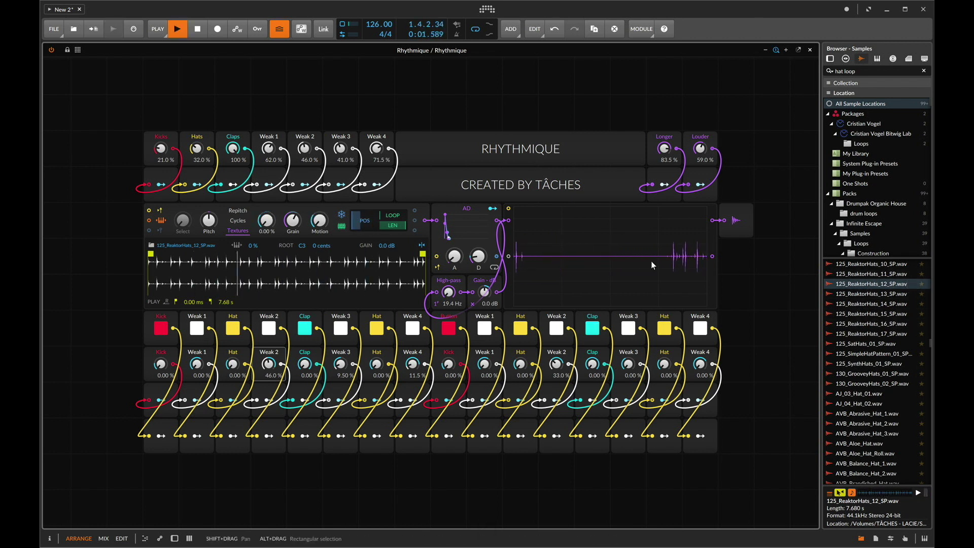
pyautogui.moveTo(665, 148); pyautogui.dragTo(664, 176)
pyautogui.press('space')
# Step: Load 130_GrooveyHats_02_SP.wav into the sampler in place of the current loop and play the pattern
pyautogui.click(908, 384)
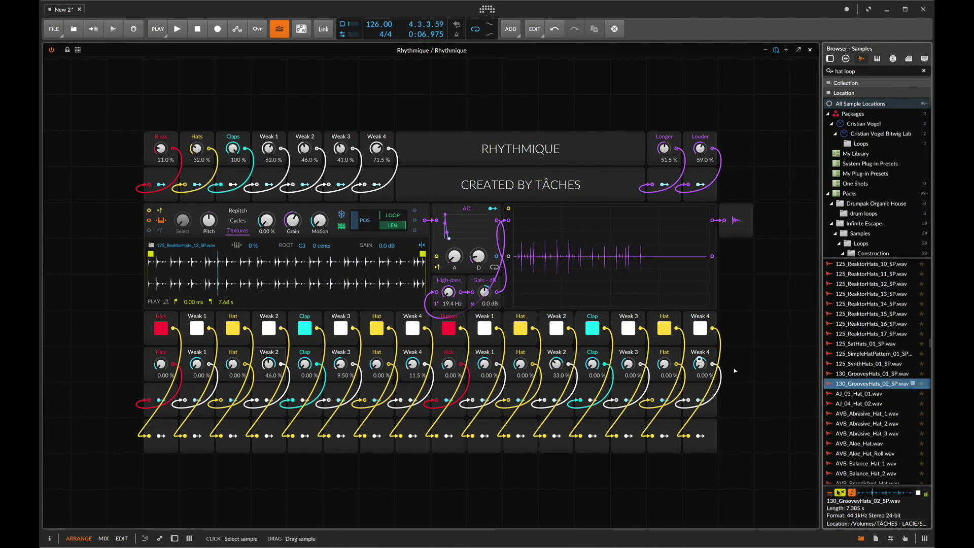
pyautogui.moveTo(734, 371); pyautogui.dragTo(284, 269)
pyautogui.press('space')
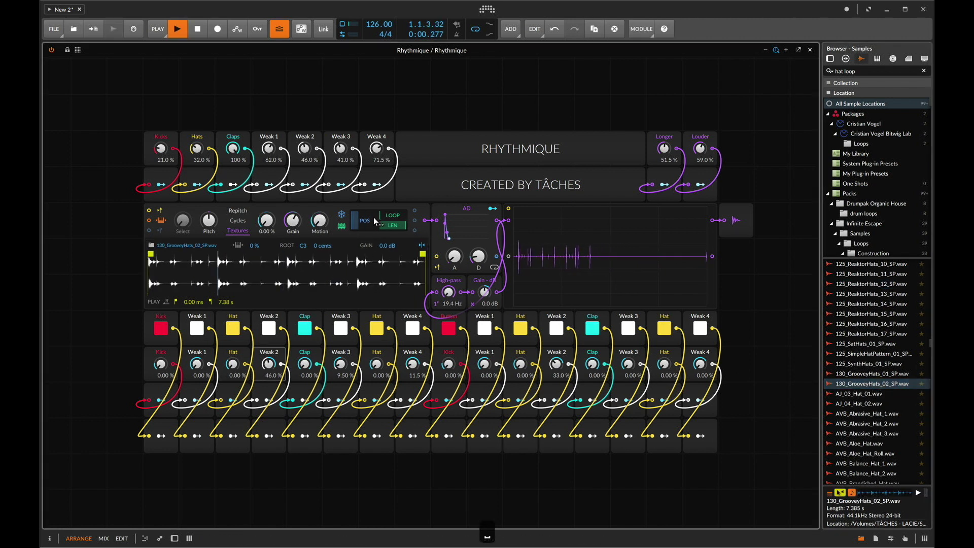
# Step: Set the global amounts to Hats 32.5%, Claps 70.5%, Weak 1 81%, Weak 2 63%, Weak 3 52%, Weak 4 51.5% and Louder to 100%
pyautogui.moveTo(201, 153)
pyautogui.mouseDown()
pyautogui.moveTo(202, 132)
pyautogui.moveTo(200, 163)
pyautogui.moveTo(199, 152)
pyautogui.mouseUp()
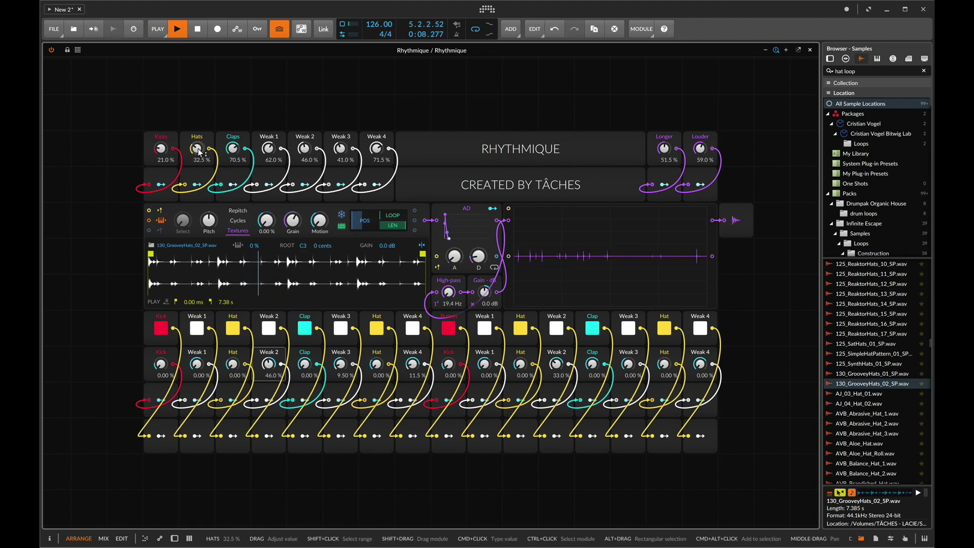
pyautogui.moveTo(700, 147); pyautogui.dragTo(701, 150)
pyautogui.moveTo(268, 148); pyautogui.dragTo(383, 154)
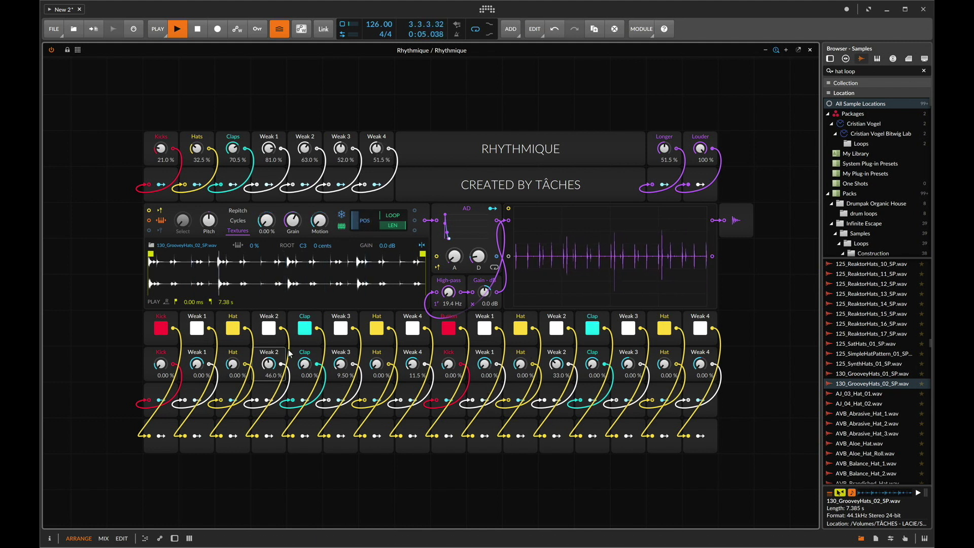
pyautogui.press('space')
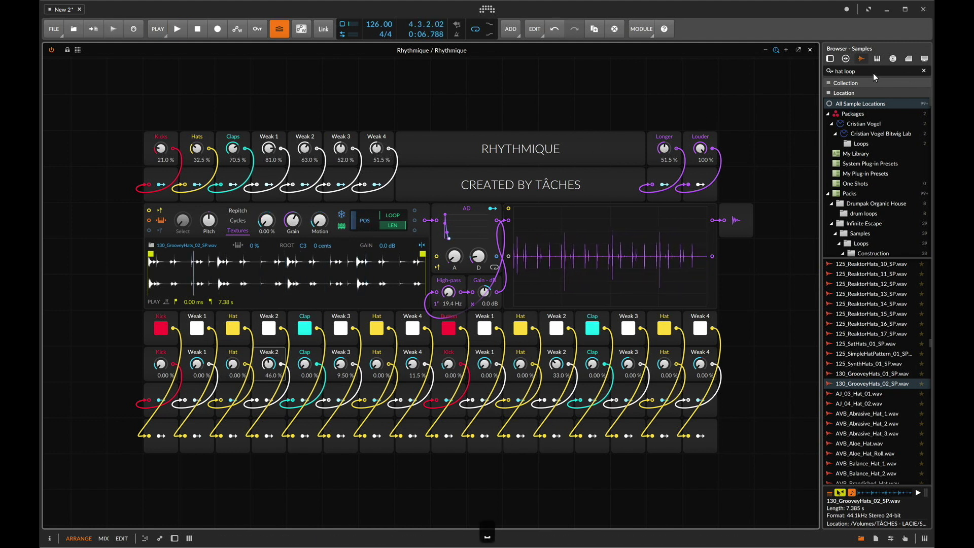
# Step: Search the samples for "closed ha", load Organic - HiHat_M (4).wav into the sampler and set its play end to 241 ms
pyautogui.click(871, 70)
pyautogui.press('super+a')
pyautogui.press('BackSpace')
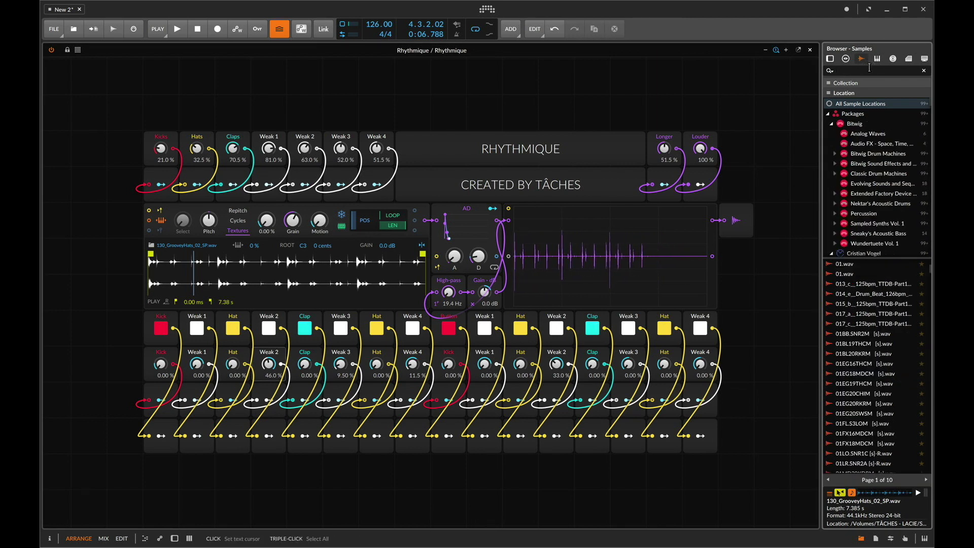
pyautogui.write('sclosed ha')
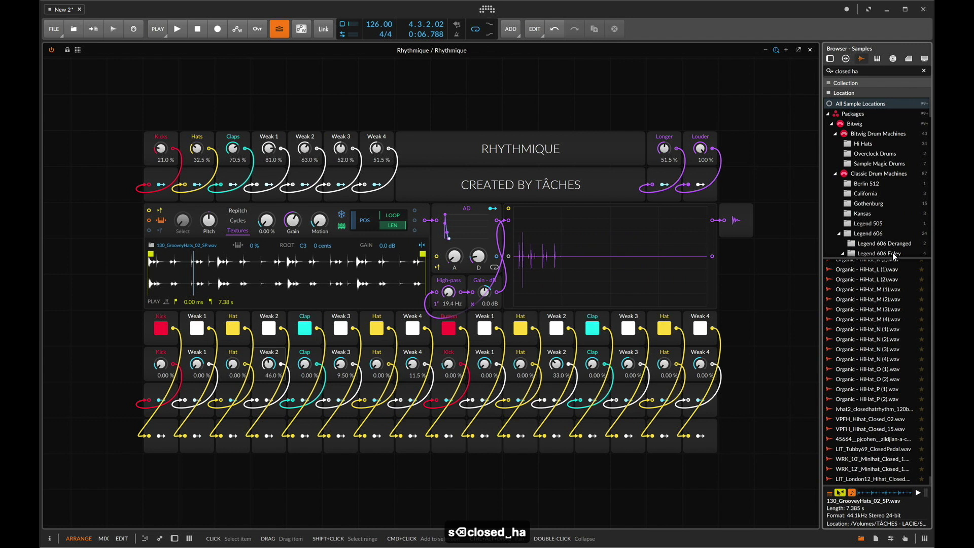
pyautogui.click(875, 317)
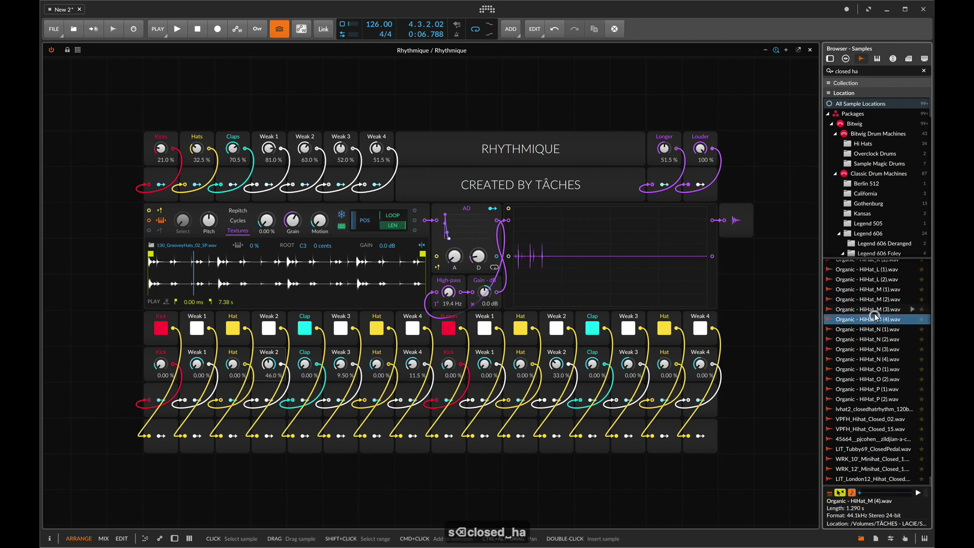
pyautogui.moveTo(876, 325); pyautogui.dragTo(270, 254)
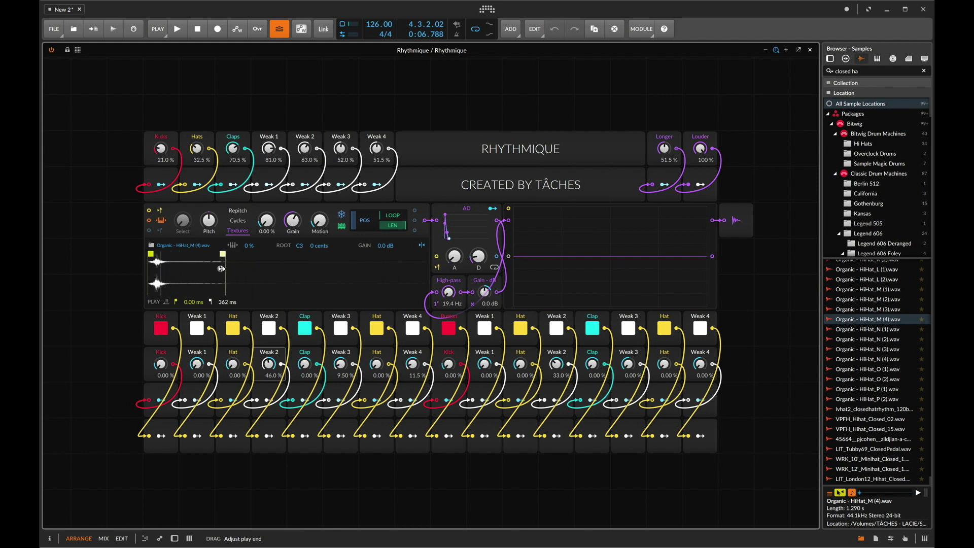
pyautogui.moveTo(197, 269); pyautogui.dragTo(200, 270)
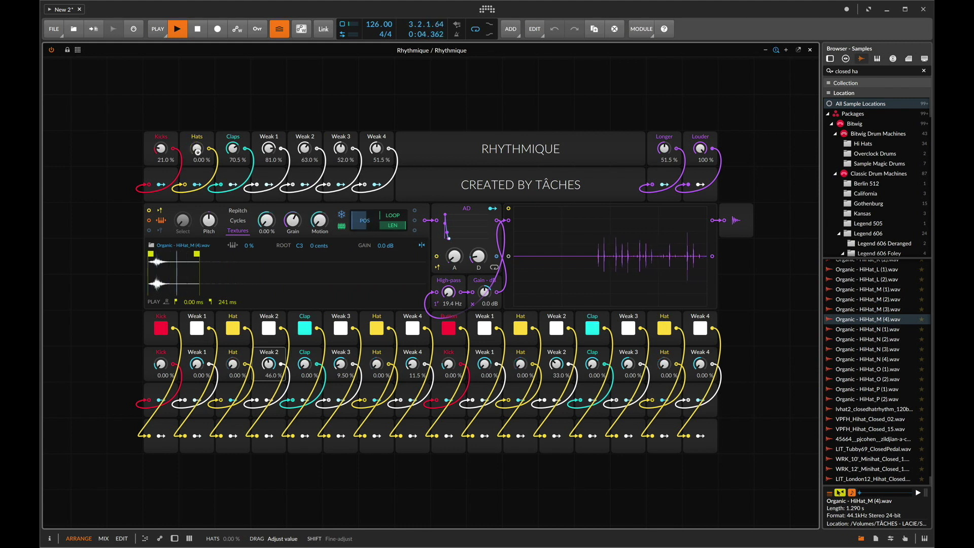
# Step: Set the global Kicks to 54%, Hats to 22%, Claps to 47.5% and Weak 1 to 57.5%, and reset the per-step weak amounts to 0%
pyautogui.moveTo(197, 151); pyautogui.dragTo(161, 137)
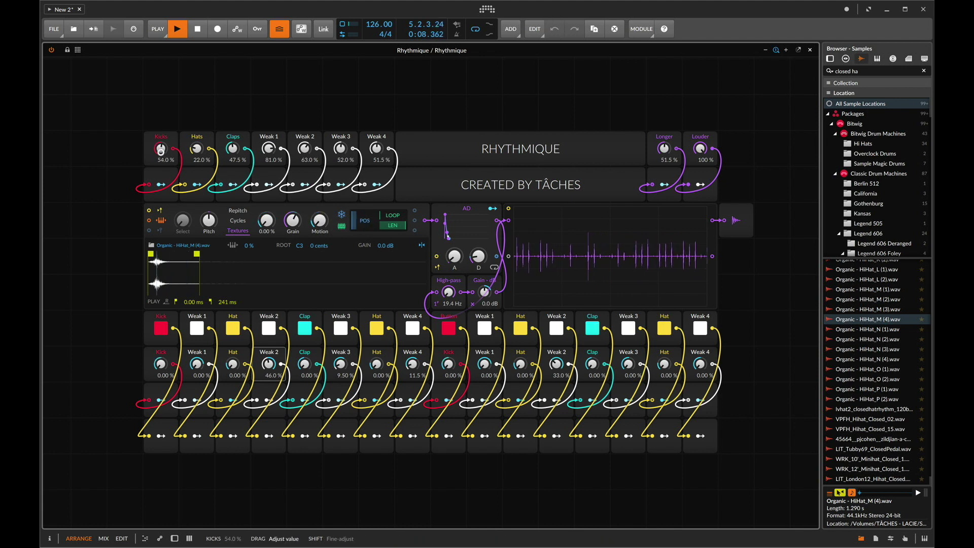
pyautogui.moveTo(268, 149); pyautogui.dragTo(272, 152)
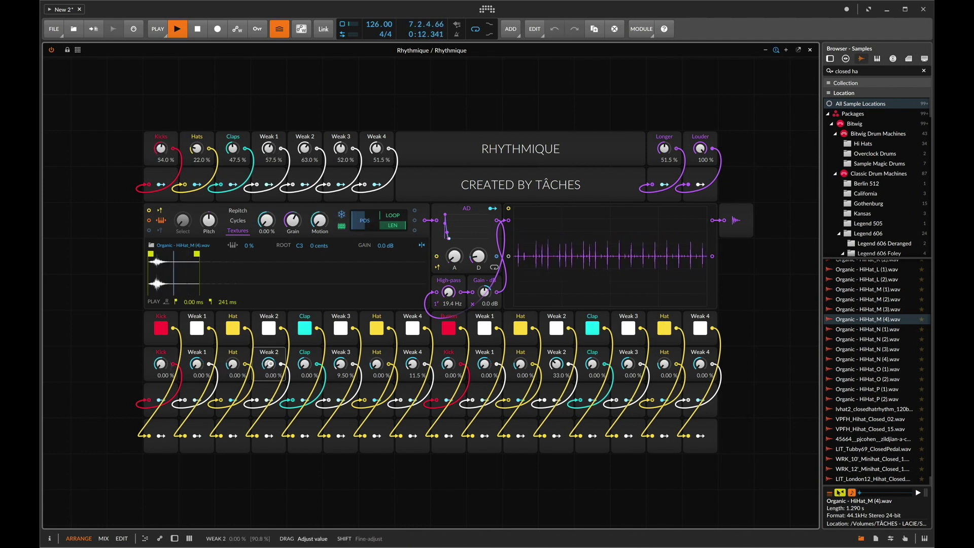
pyautogui.moveTo(277, 370); pyautogui.dragTo(277, 401)
pyautogui.moveTo(340, 368); pyautogui.dragTo(339, 398)
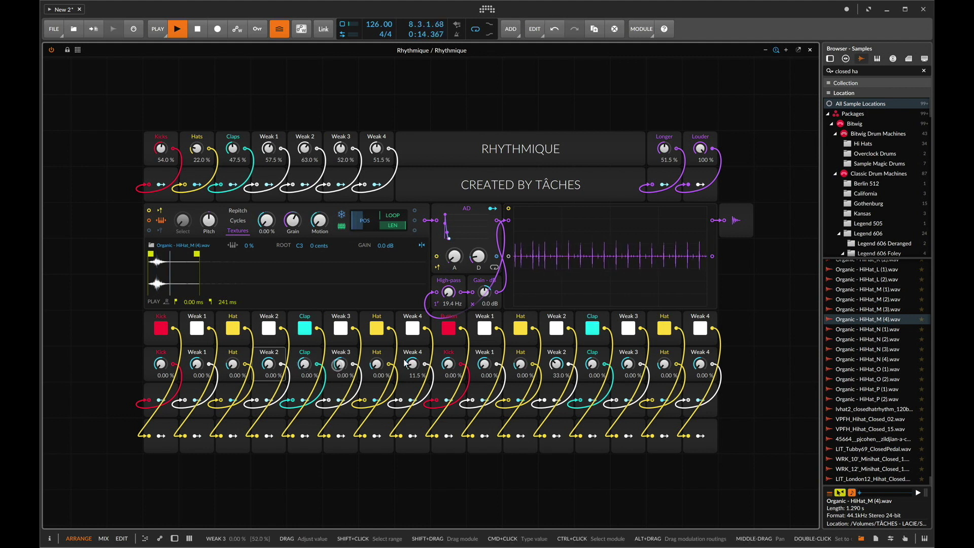
pyautogui.moveTo(412, 365); pyautogui.dragTo(412, 396)
pyautogui.moveTo(557, 365); pyautogui.dragTo(556, 396)
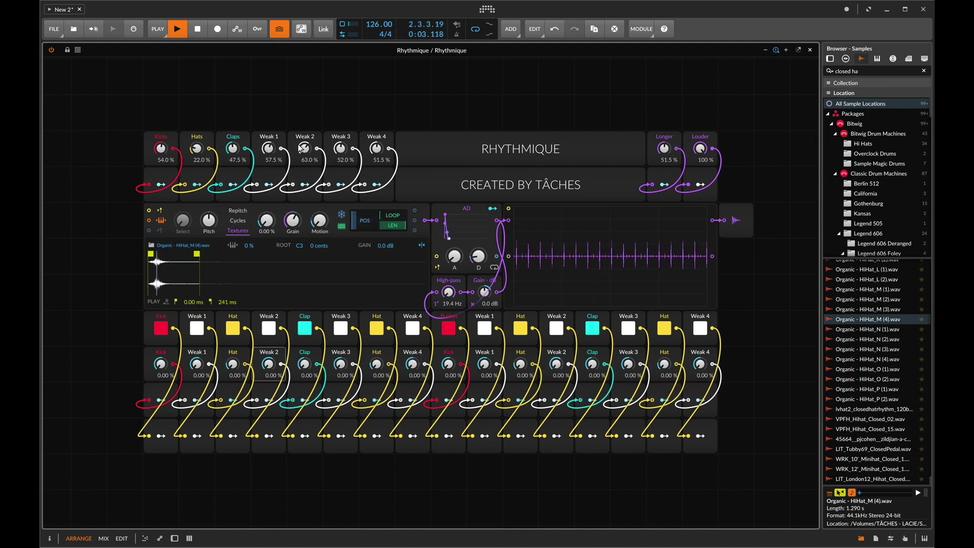
# Step: Set the global Weak 2 to 77.5%, Weak 3 to 0%, Weak 4 to 11.5% and Weak 1 to 60%, and stop playback
pyautogui.moveTo(305, 148); pyautogui.dragTo(377, 193)
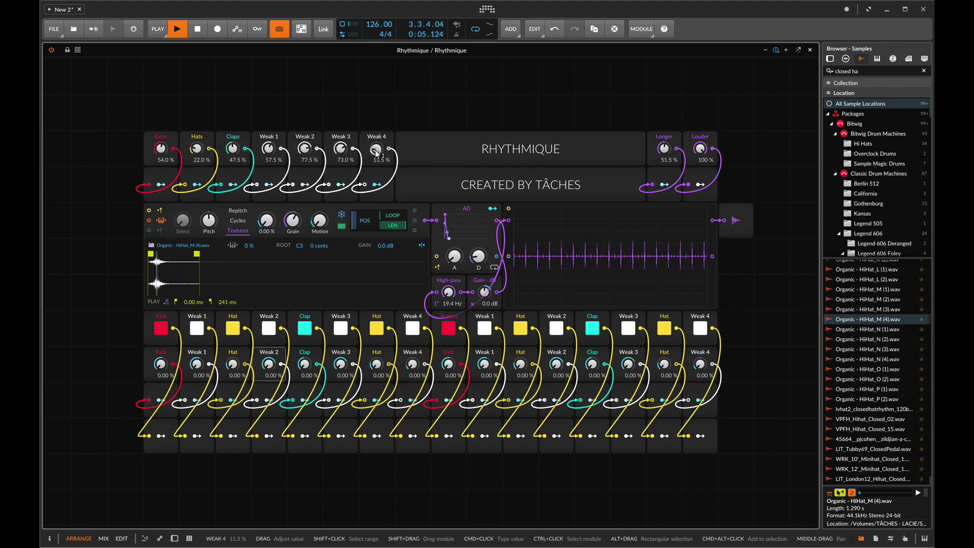
pyautogui.doubleClick(341, 148)
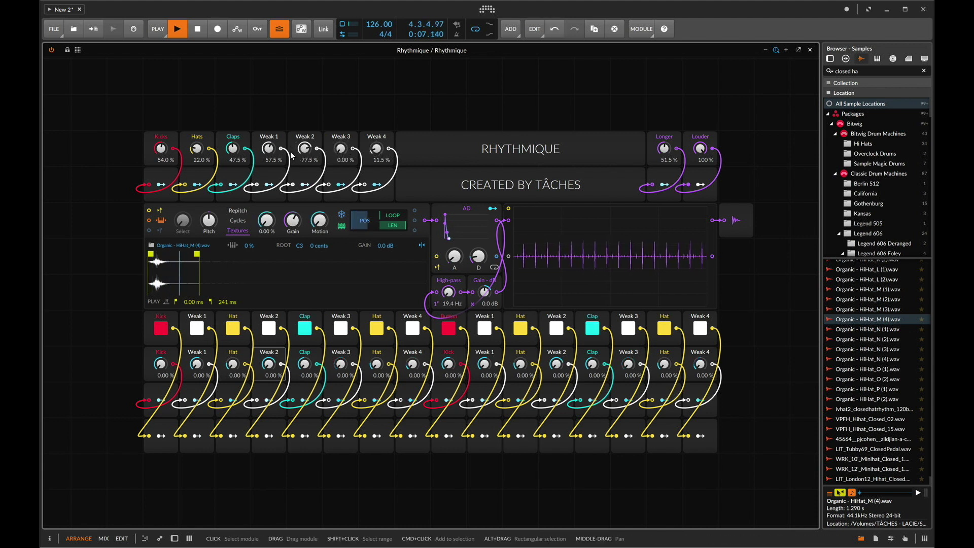
pyautogui.scroll(-8, 278, 154)
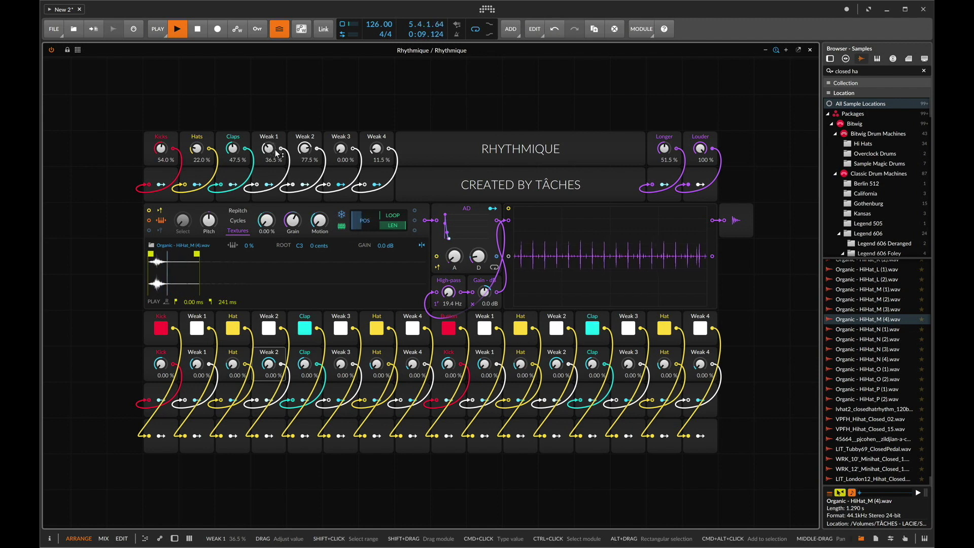
pyautogui.scroll(9, 274, 153)
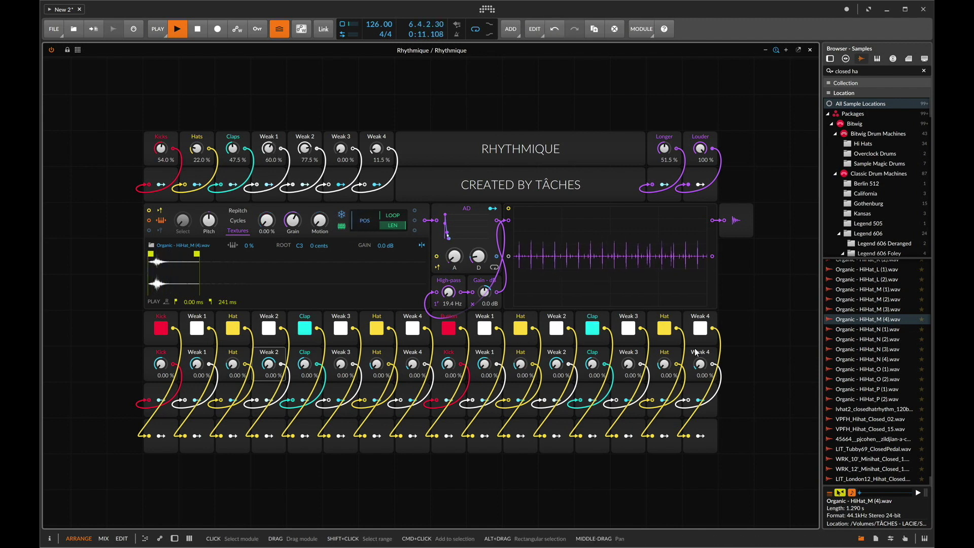
pyautogui.press('space')
# Step: Search the samples for shaker, load VibSlap_002.wav into the sampler and play the pattern
pyautogui.click(871, 71)
pyautogui.write('shaker')
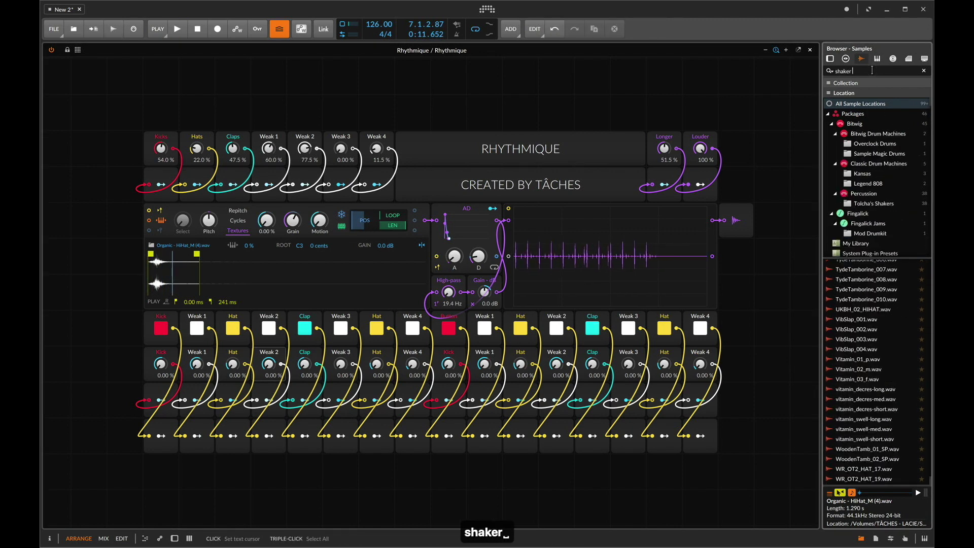
pyautogui.click(863, 330)
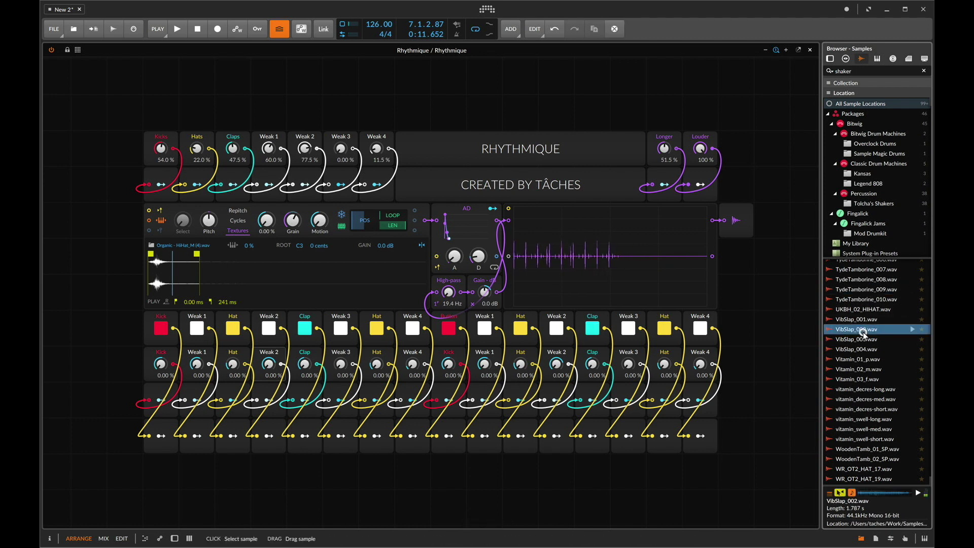
pyautogui.moveTo(871, 330); pyautogui.dragTo(368, 287)
pyautogui.press('space')
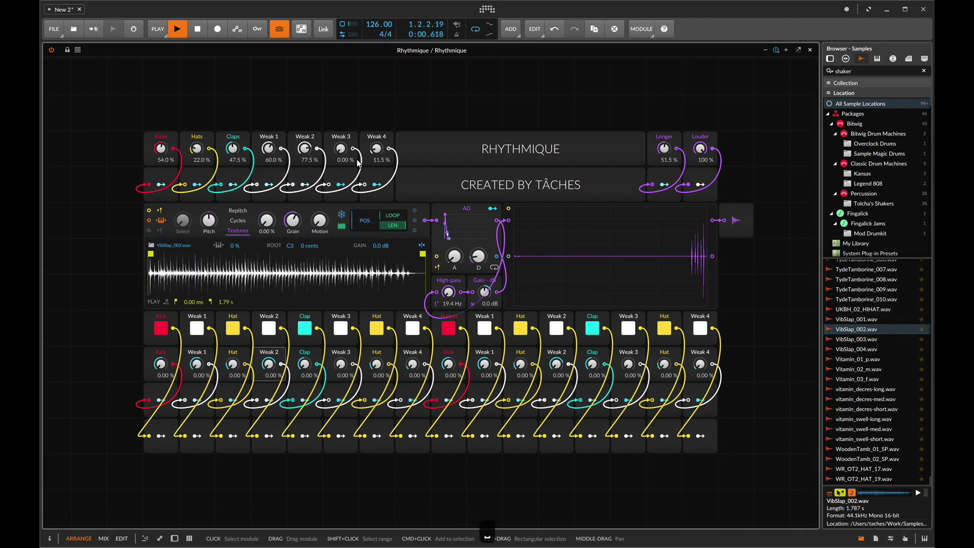
# Step: Set the global Hats to 10.5%, Claps to 39.5%, Weak 1 to 33.5% and Longer to 16.5%
pyautogui.moveTo(202, 146); pyautogui.dragTo(234, 178)
pyautogui.moveTo(269, 148); pyautogui.dragTo(269, 175)
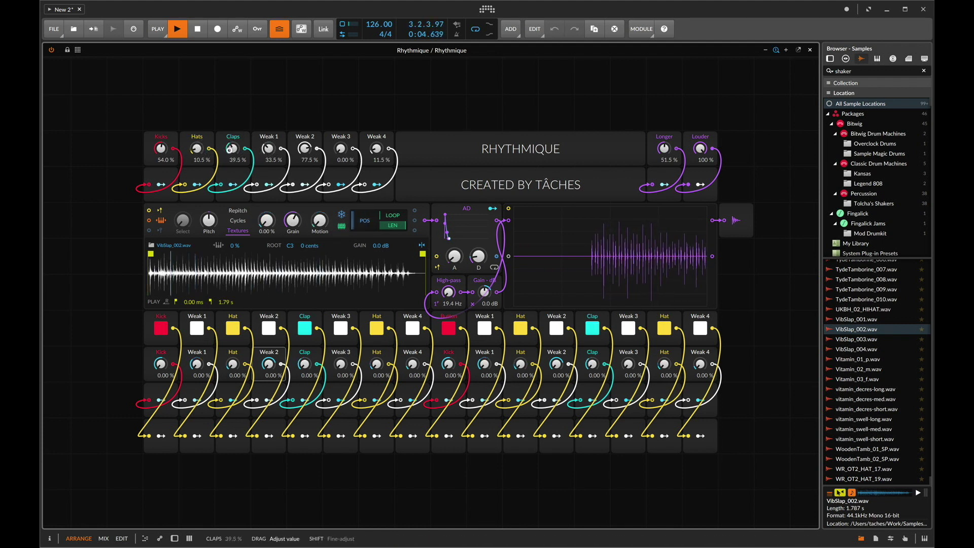
pyautogui.moveTo(232, 149); pyautogui.dragTo(232, 128)
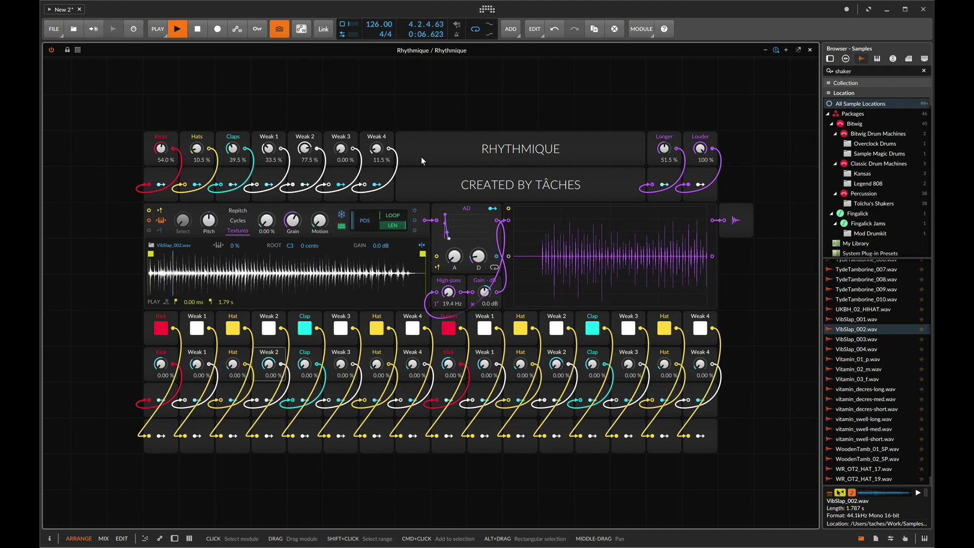
pyautogui.moveTo(664, 148); pyautogui.dragTo(664, 173)
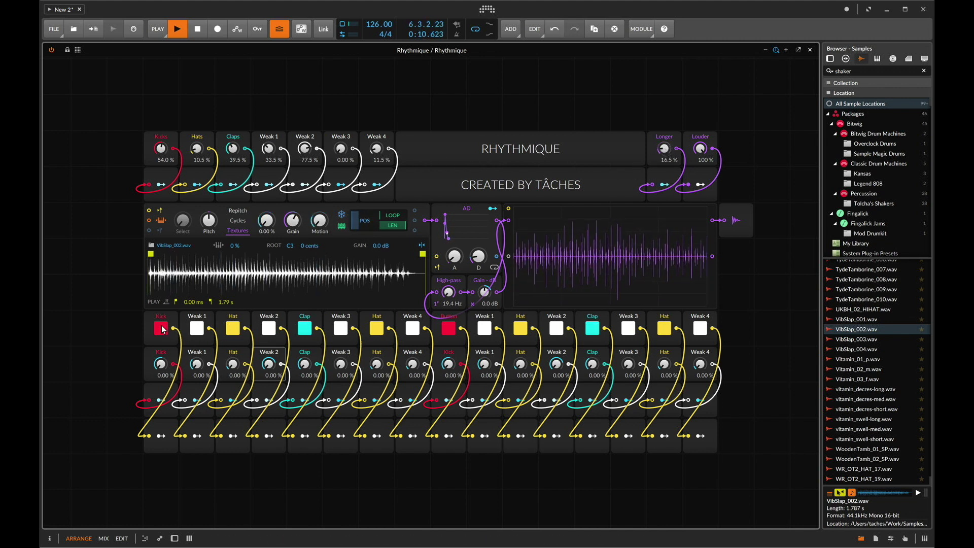
# Step: Switch off both Kick steps, the first Weak 4 step and the second-half Weak 2 step, set Longer to 35%, and stop playback
pyautogui.click(411, 330)
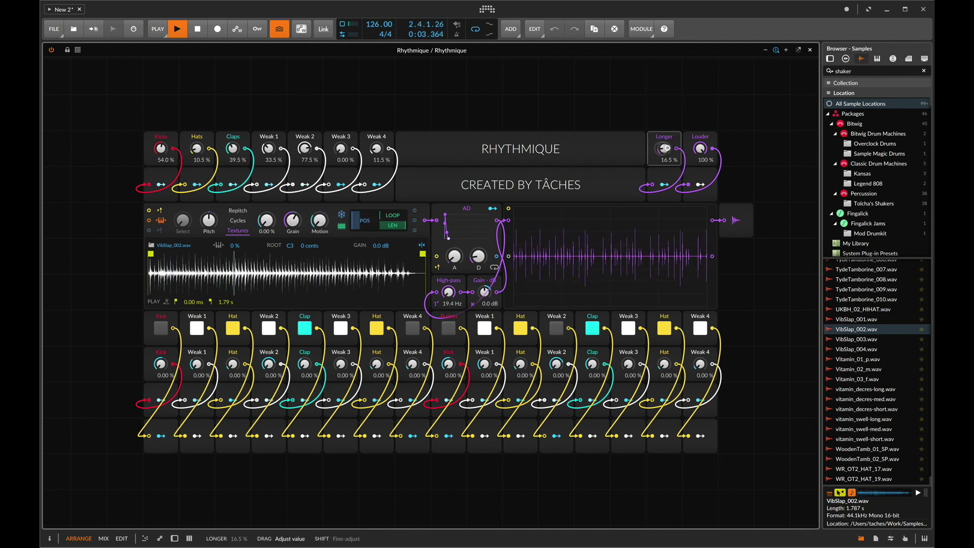
pyautogui.moveTo(665, 148); pyautogui.dragTo(669, 151)
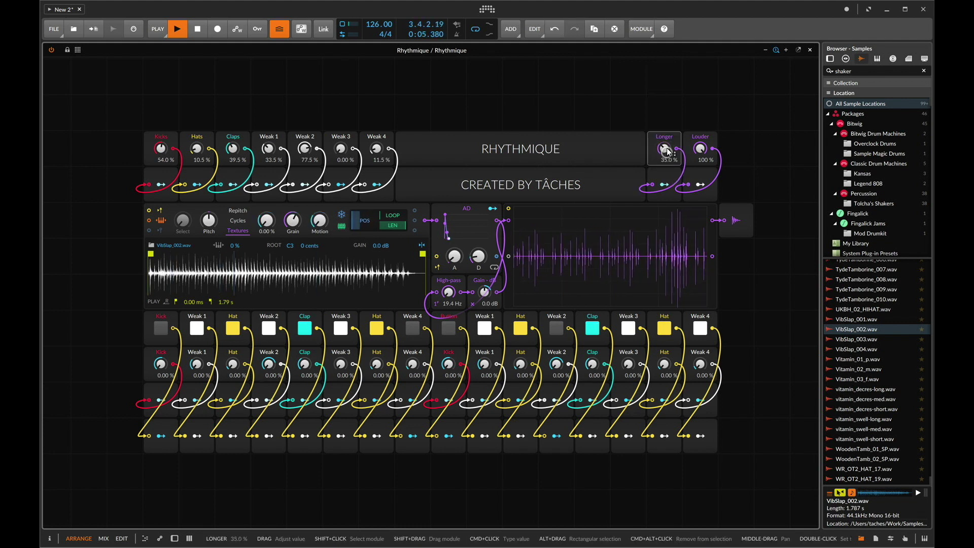
pyautogui.press('space')
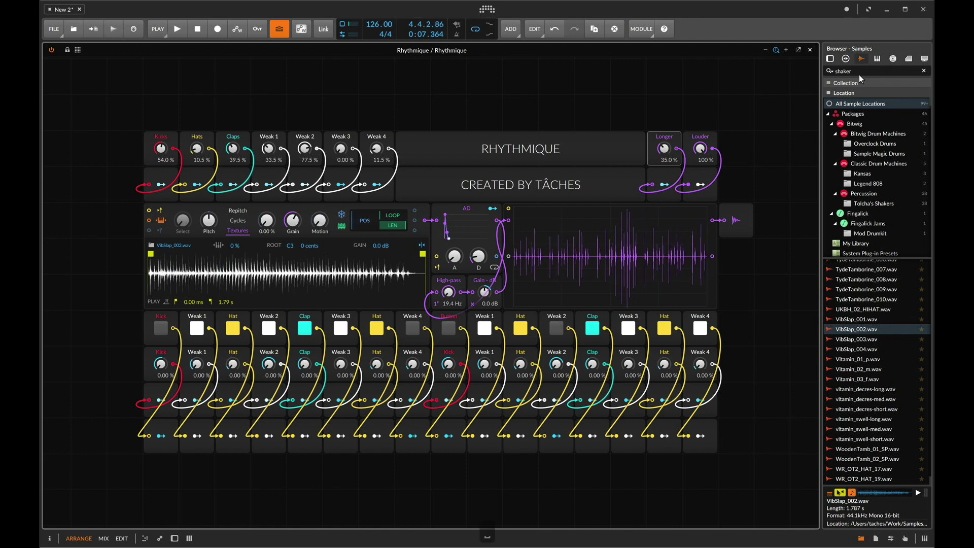
# Step: Search the samples for top loop, load 126_TopLoop_SP_12_SP.wav into the sampler and preview the original loop
pyautogui.click(862, 72)
pyautogui.write('top')
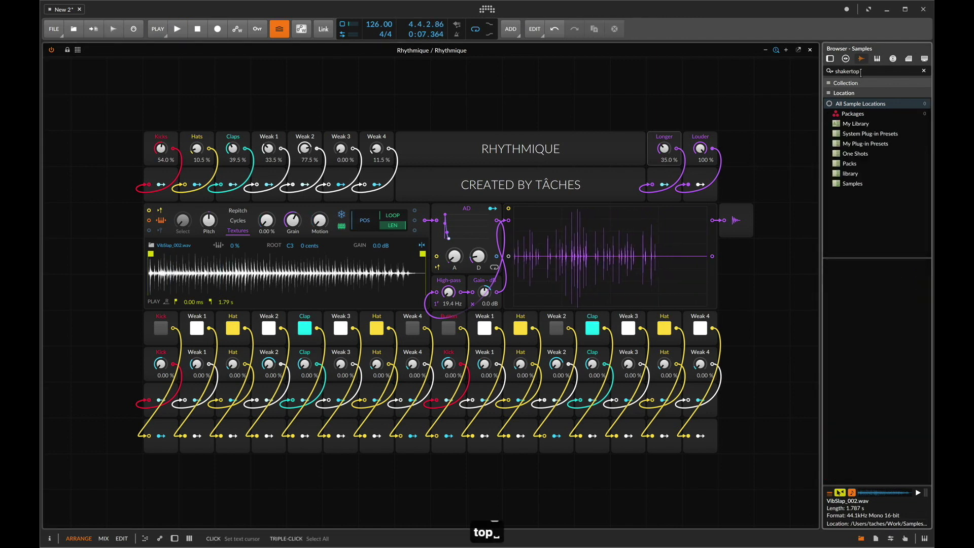
pyautogui.write(' lop')
pyautogui.press('BackSpace')
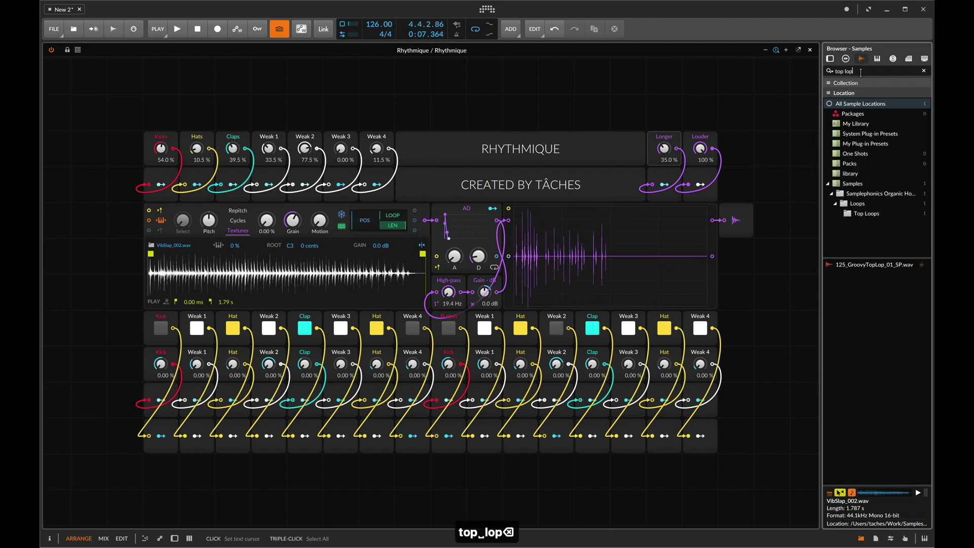
pyautogui.write('op')
pyautogui.click(893, 364)
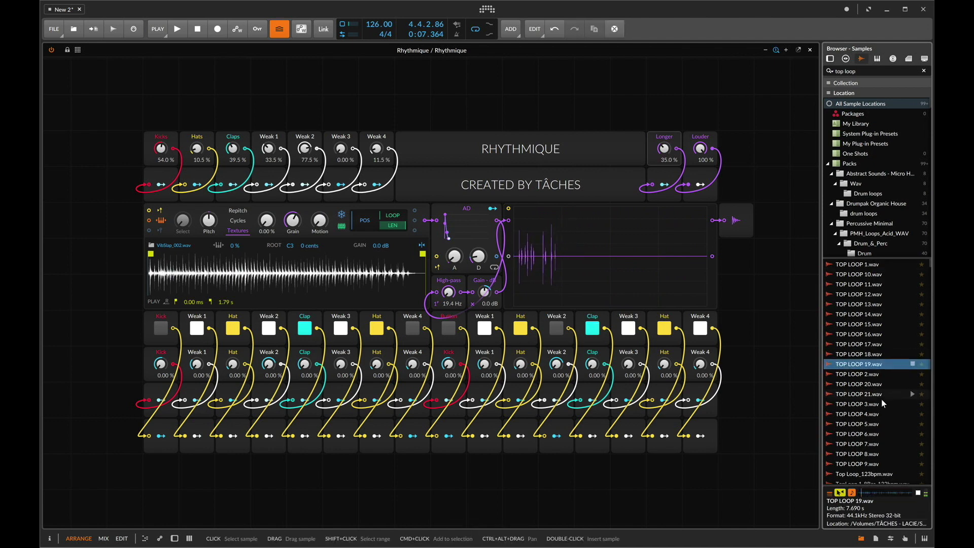
pyautogui.scroll(5, 881, 398)
pyautogui.click(902, 343)
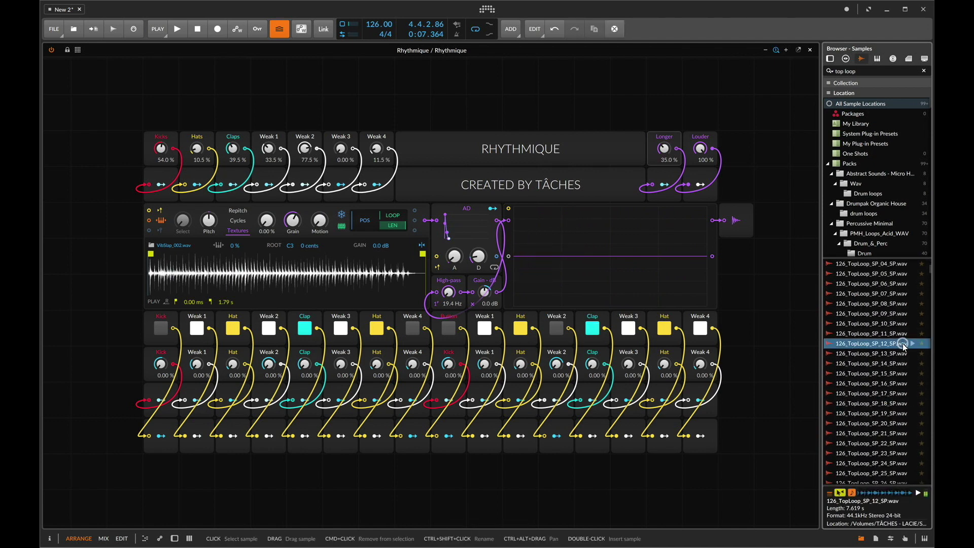
pyautogui.moveTo(887, 345); pyautogui.dragTo(359, 279)
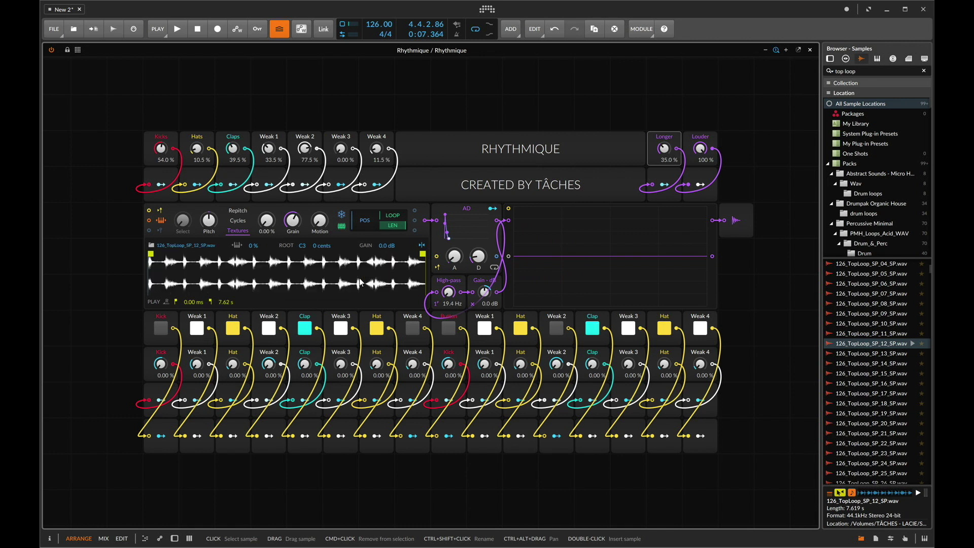
pyautogui.click(912, 343)
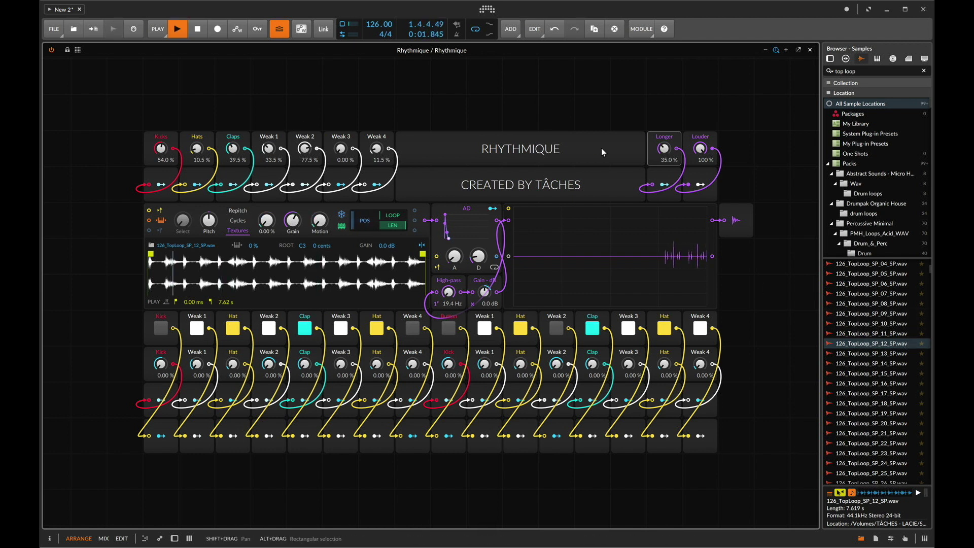
# Step: Set Longer to 42.5%, Hats to 16.5%, Claps to 58%, Weak 1 to 60.5% and Weak 4 to 41%, and switch the disabled steps back on
pyautogui.moveTo(664, 149); pyautogui.dragTo(661, 144)
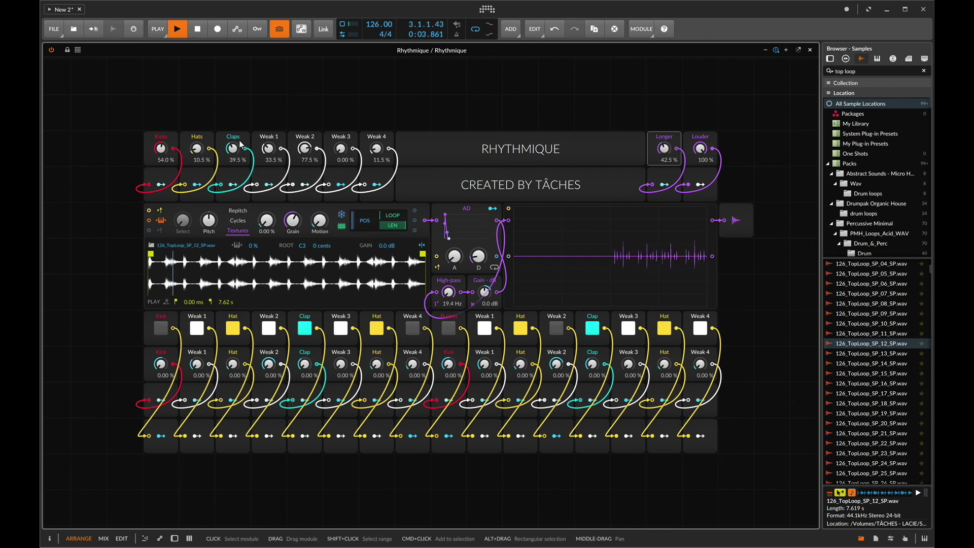
pyautogui.moveTo(232, 148)
pyautogui.mouseDown()
pyautogui.moveTo(196, 137)
pyautogui.moveTo(194, 152)
pyautogui.moveTo(231, 150)
pyautogui.moveTo(229, 138)
pyautogui.mouseUp()
pyautogui.moveTo(272, 161); pyautogui.dragTo(273, 153)
pyautogui.moveTo(376, 148); pyautogui.dragTo(376, 139)
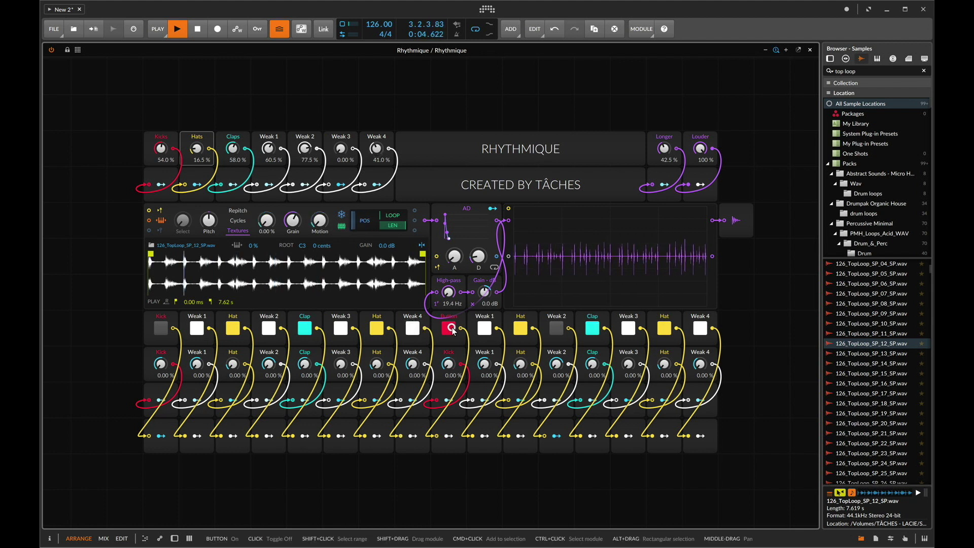
pyautogui.click(160, 328)
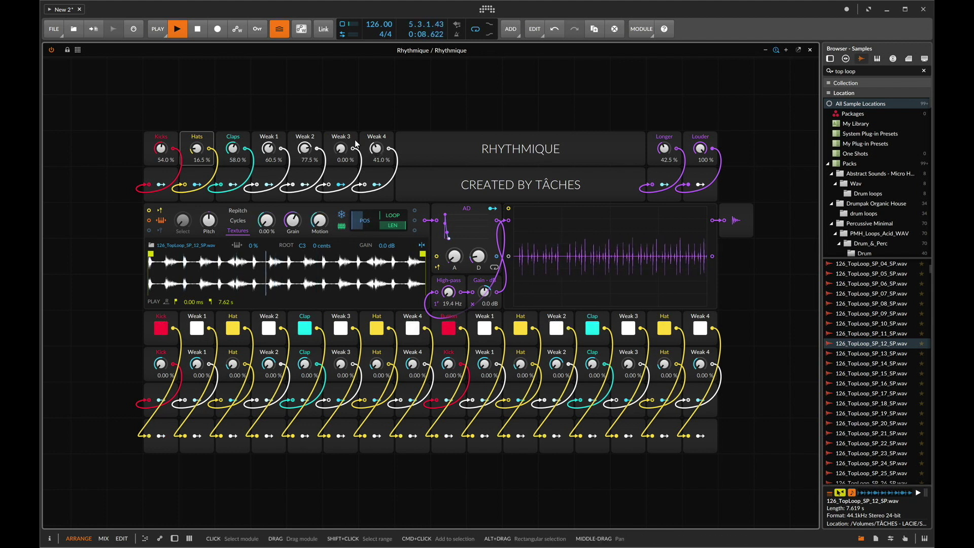
# Step: Show the device chain, set the first Weak 4 step's amount to 21.5%, and replay the pattern from the start
pyautogui.press('d')
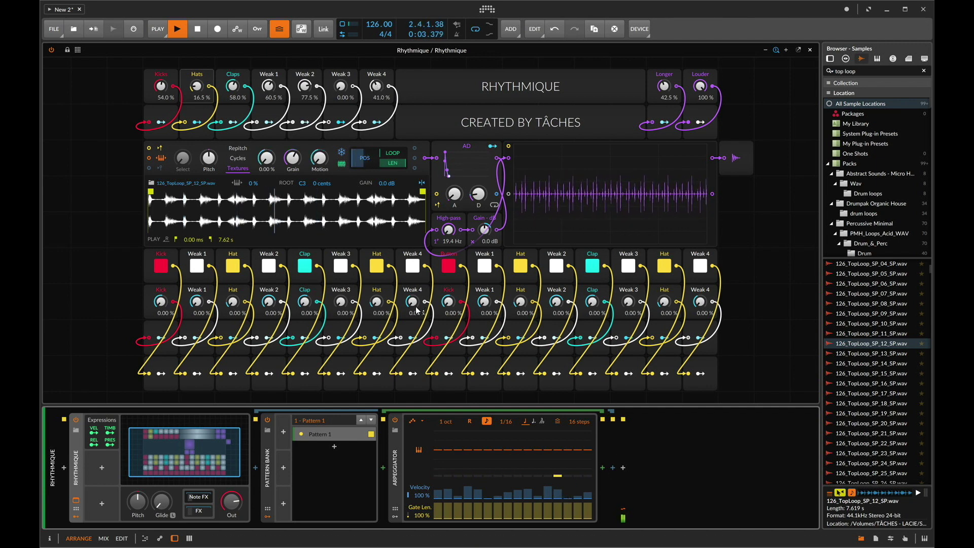
pyautogui.moveTo(414, 302); pyautogui.dragTo(414, 304)
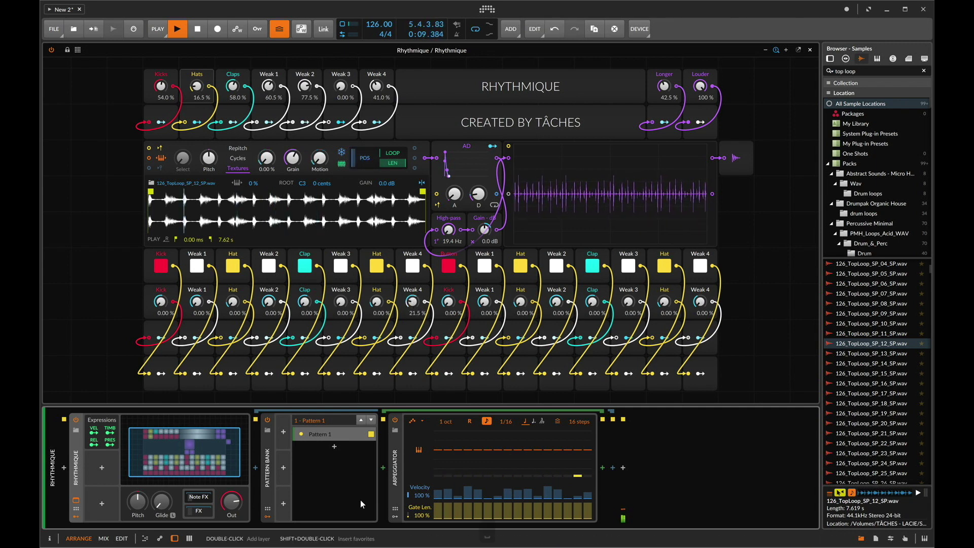
pyautogui.press('space')
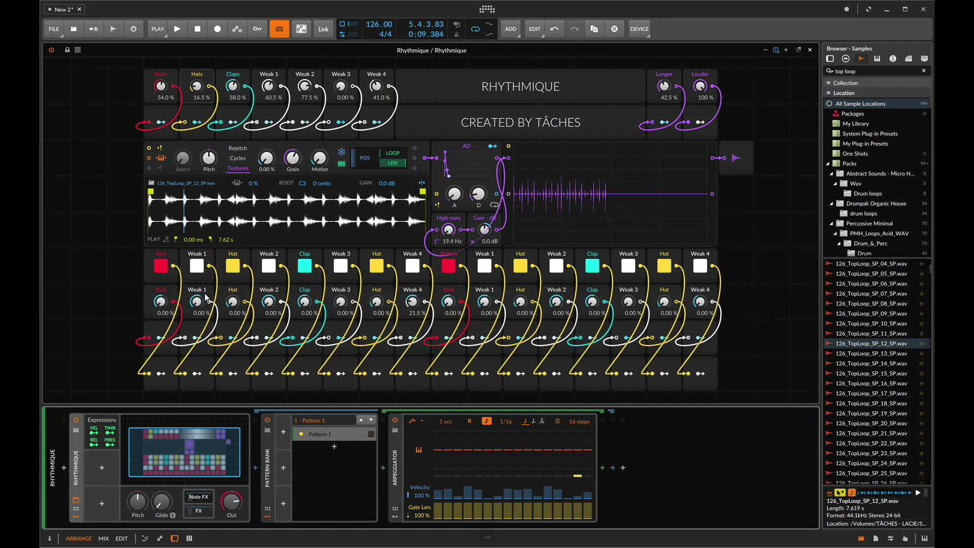
pyautogui.press('space')
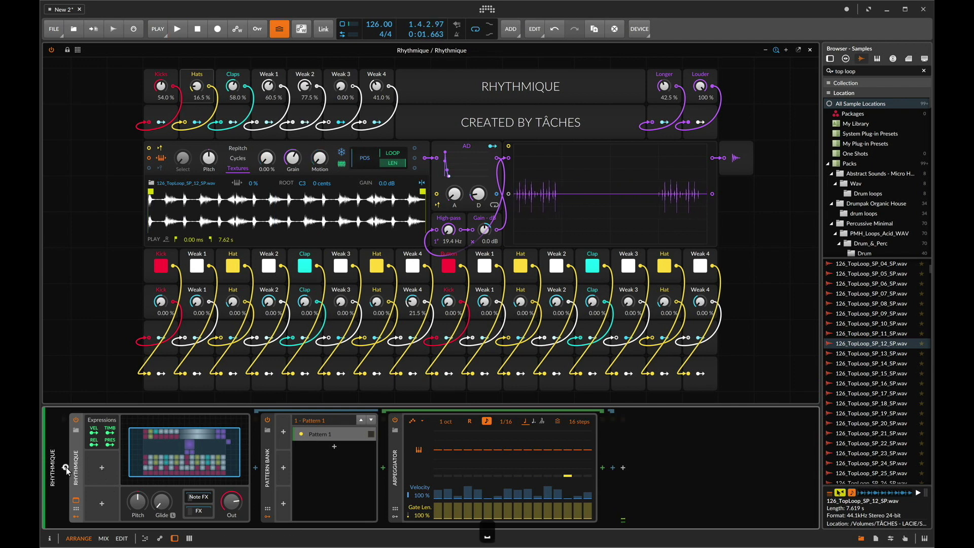
# Step: Find the Instrument Selector device, insert it ahead of the Rhythmique device, and place Rhythmique inside it as the first layer
pyautogui.click(65, 467)
pyautogui.write('inst')
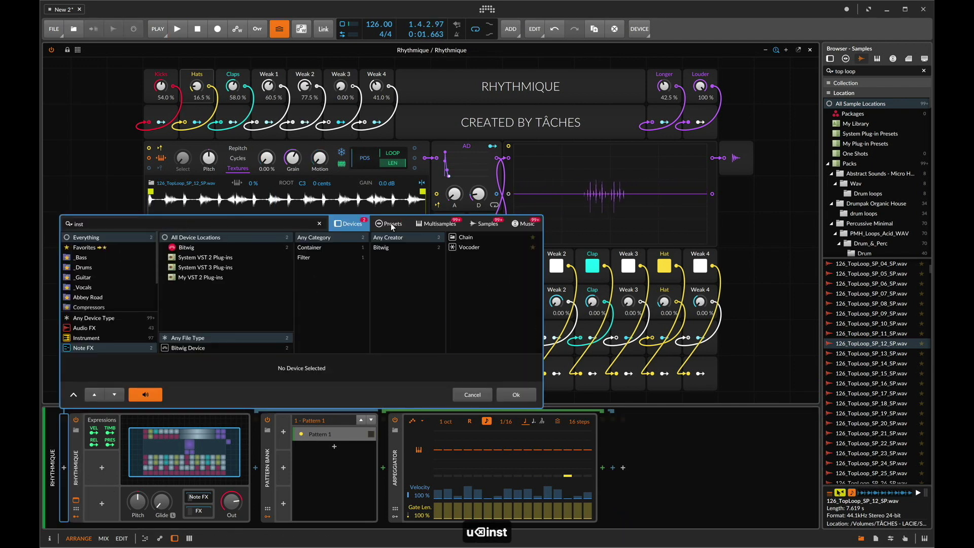
pyautogui.click(391, 223)
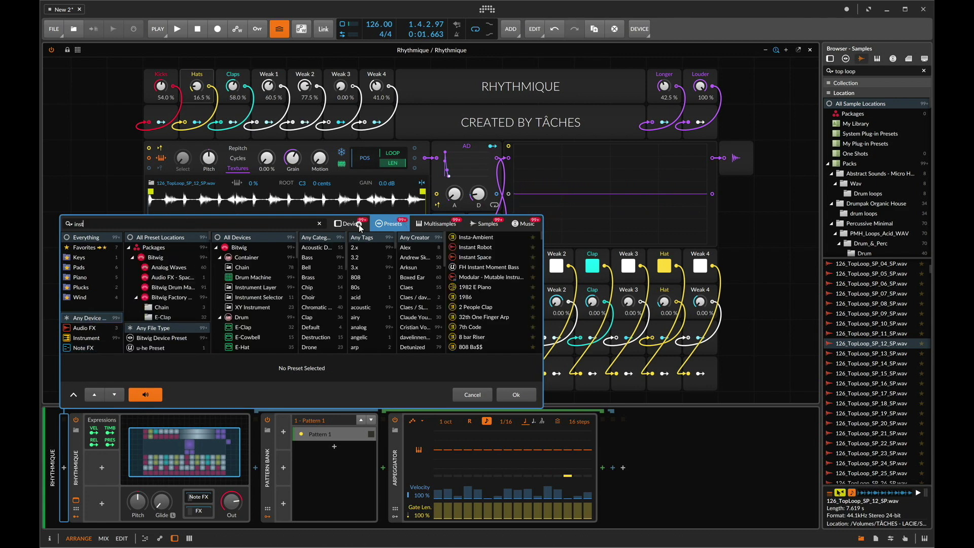
pyautogui.click(359, 224)
pyautogui.doubleClick(481, 247)
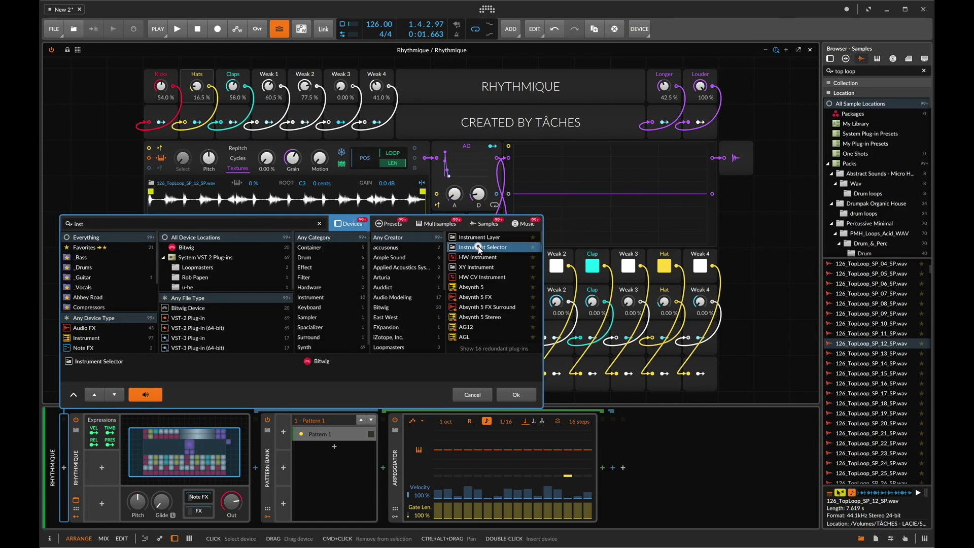
pyautogui.moveTo(141, 460); pyautogui.dragTo(127, 458)
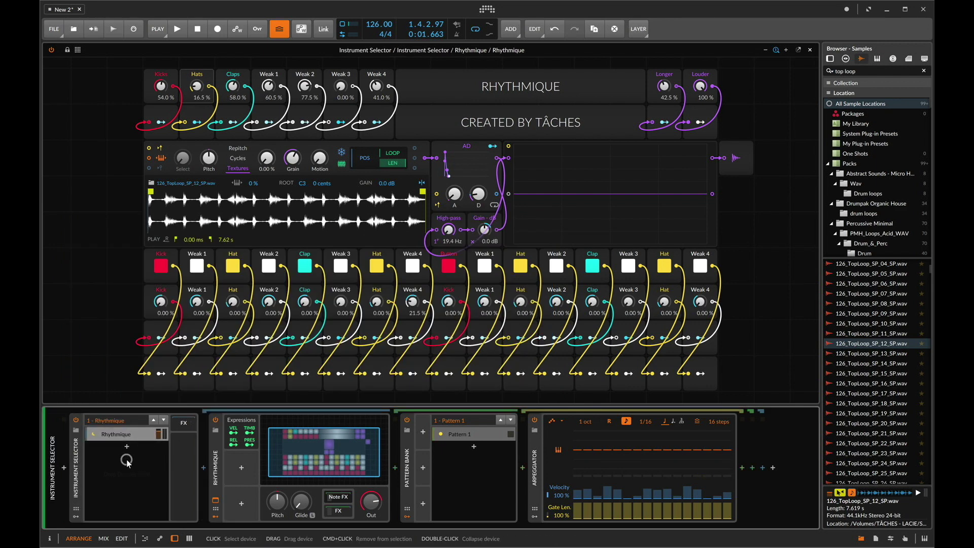
# Step: Duplicate the Rhythmique layer in the Instrument Selector and briefly play the second layer
pyautogui.click(104, 438)
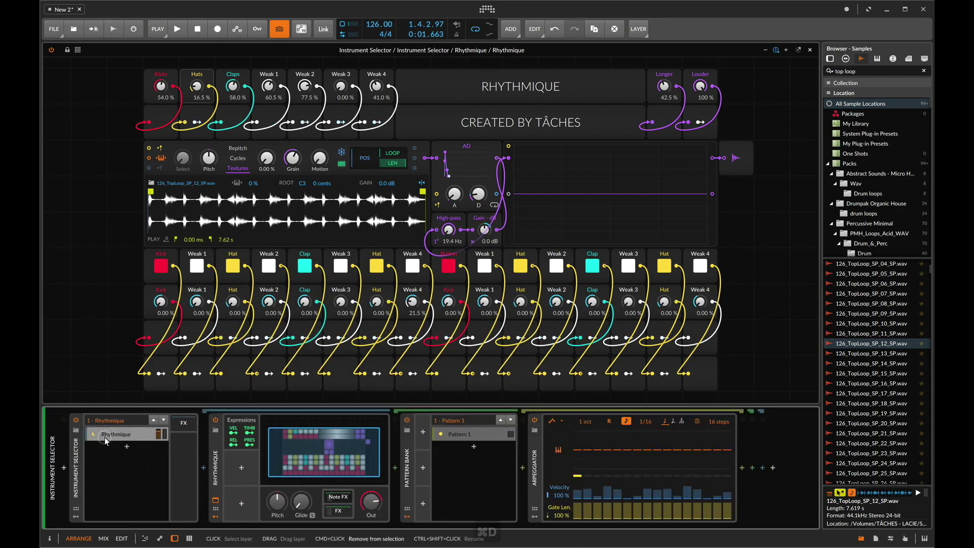
pyautogui.press('super+d')
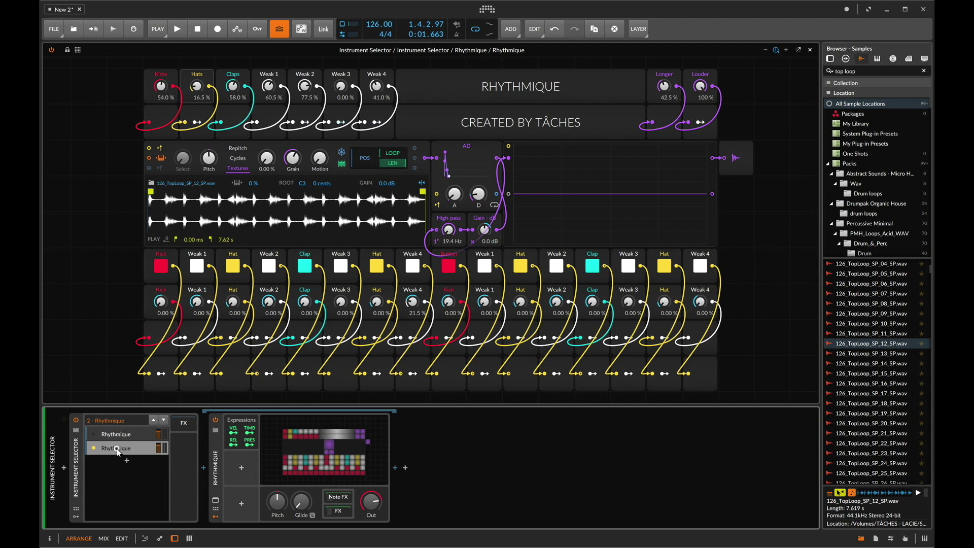
pyautogui.click(116, 448)
pyautogui.press('space')
pyautogui.press('space')
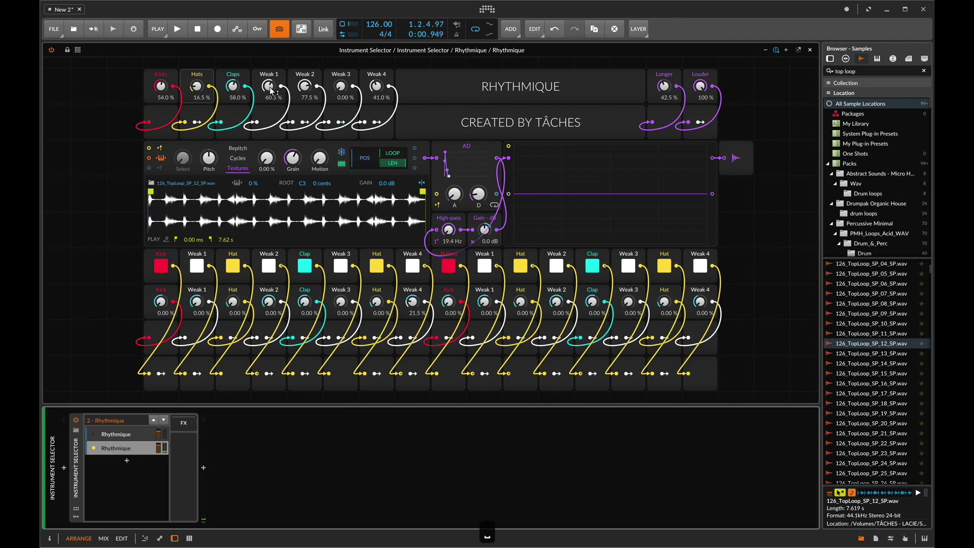
# Step: Set Weak 1 to 49%, Weak 2 to 67.5%, Weak 3 to 10.5% and Weak 4 to 55%, and audition the first layer
pyautogui.moveTo(268, 86); pyautogui.dragTo(268, 90)
pyautogui.moveTo(340, 89); pyautogui.dragTo(305, 90)
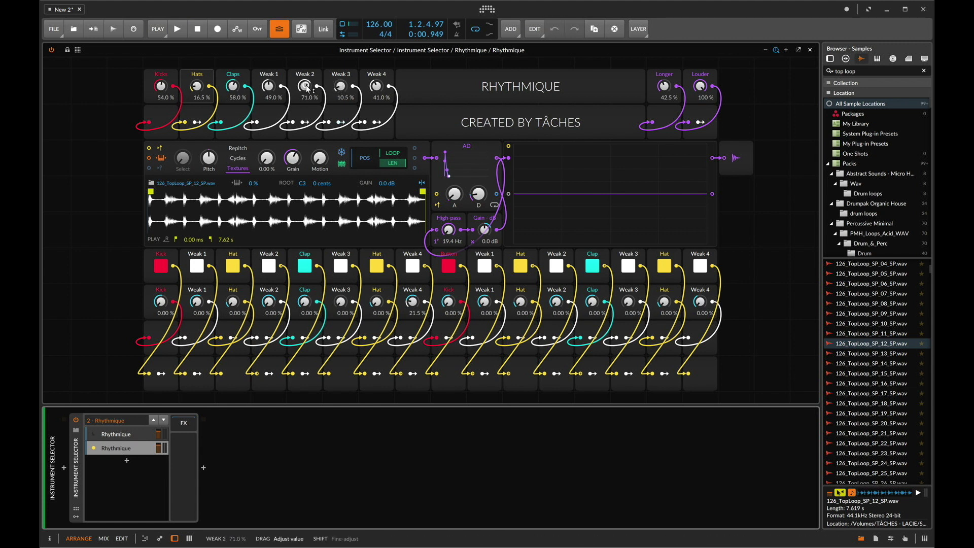
pyautogui.moveTo(378, 89); pyautogui.dragTo(380, 89)
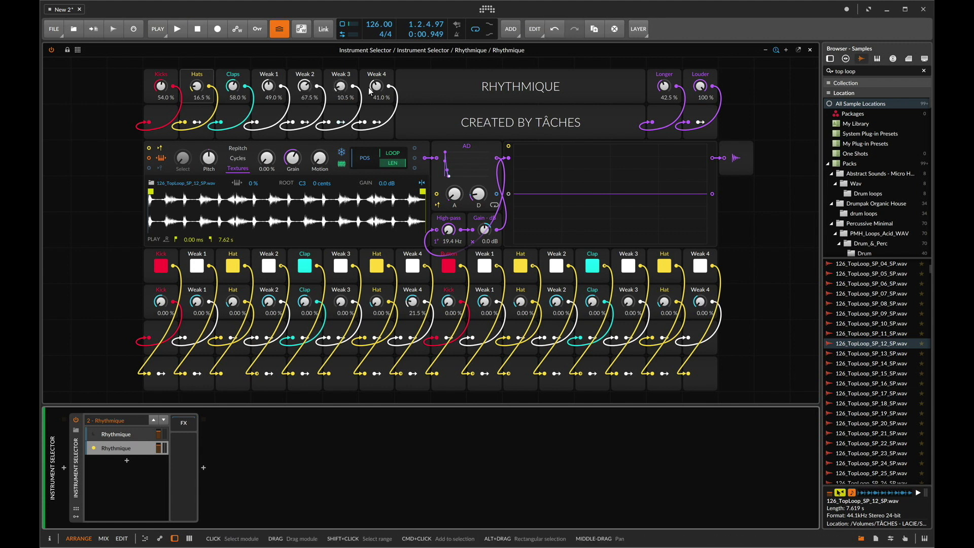
pyautogui.click(155, 421)
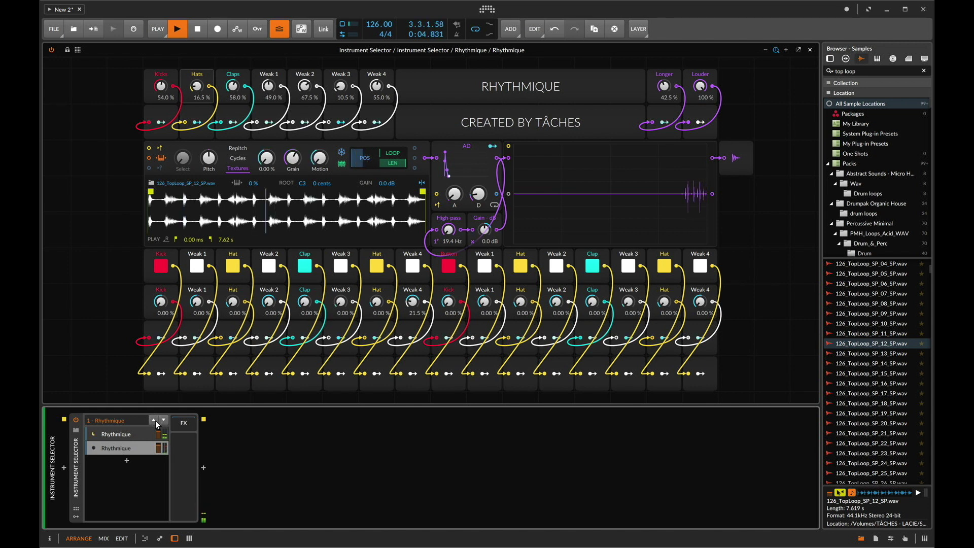
pyautogui.press('space')
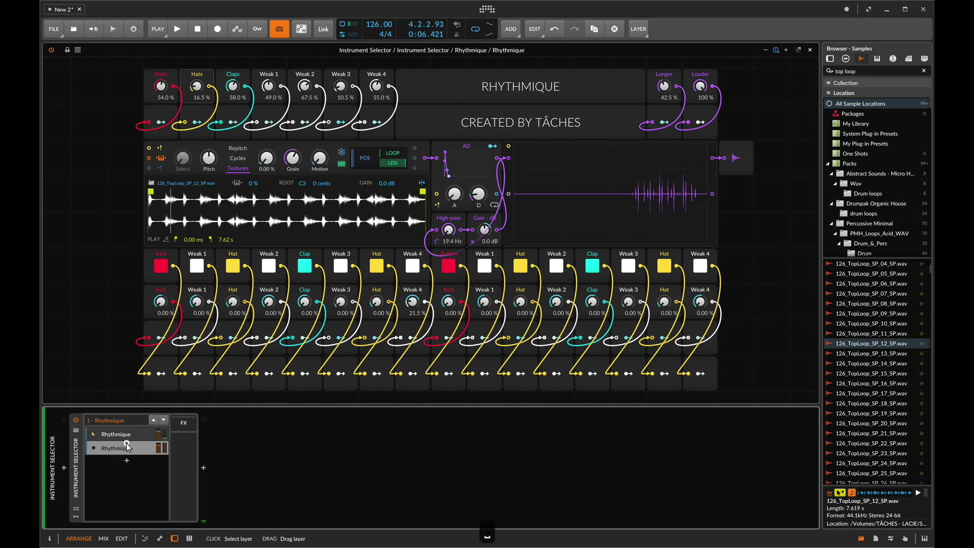
# Step: Duplicate the second layer, and set the open patch's Weak 1 to 38%, Weak 2 to 78%, Weak 3 to 35% and Weak 4 to 38.5%
pyautogui.click(124, 447)
pyautogui.hotkey('ctrl', 'd')
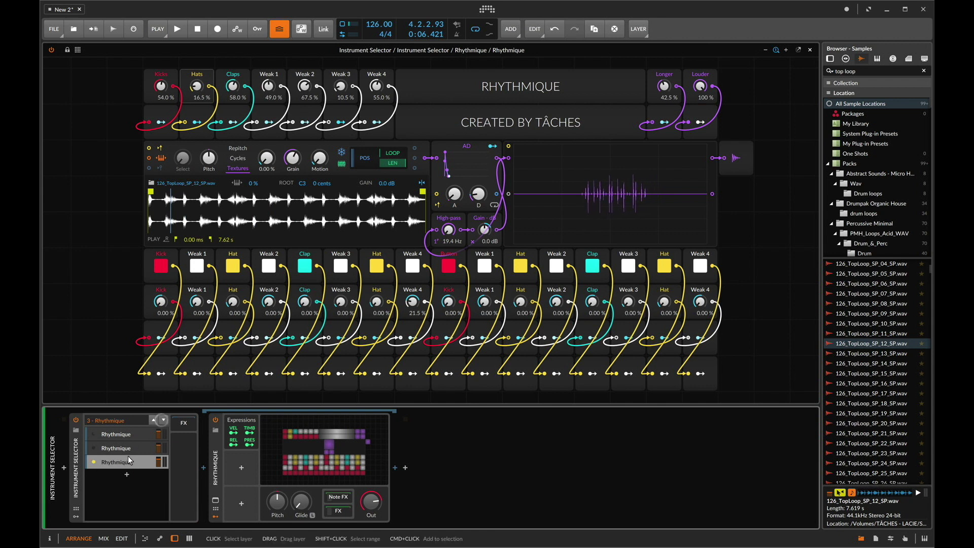
pyautogui.click(127, 459)
pyautogui.moveTo(303, 87); pyautogui.dragTo(378, 89)
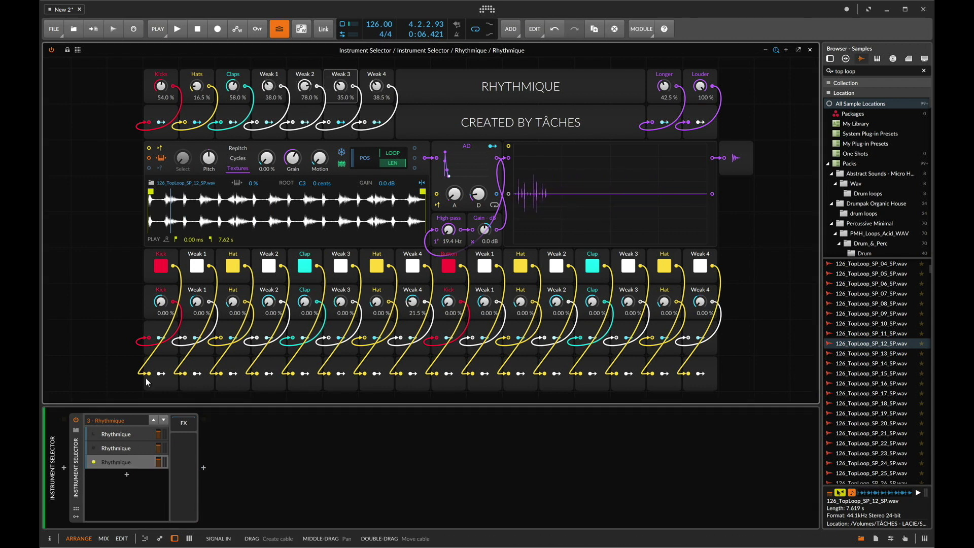
# Step: Add a fourth layer by duplicating the third, and set the third's Weak 1 to 41%, Weak 2 to 63%, Weak 3 to 19% and Weak 4 to 44%
pyautogui.click(118, 461)
pyautogui.hotkey('ctrl', 'd')
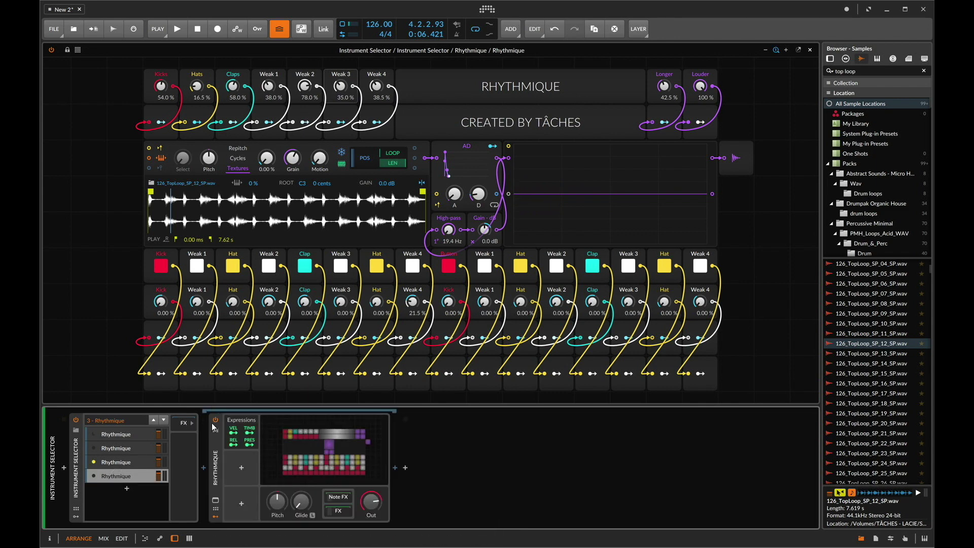
pyautogui.click(164, 420)
pyautogui.click(132, 461)
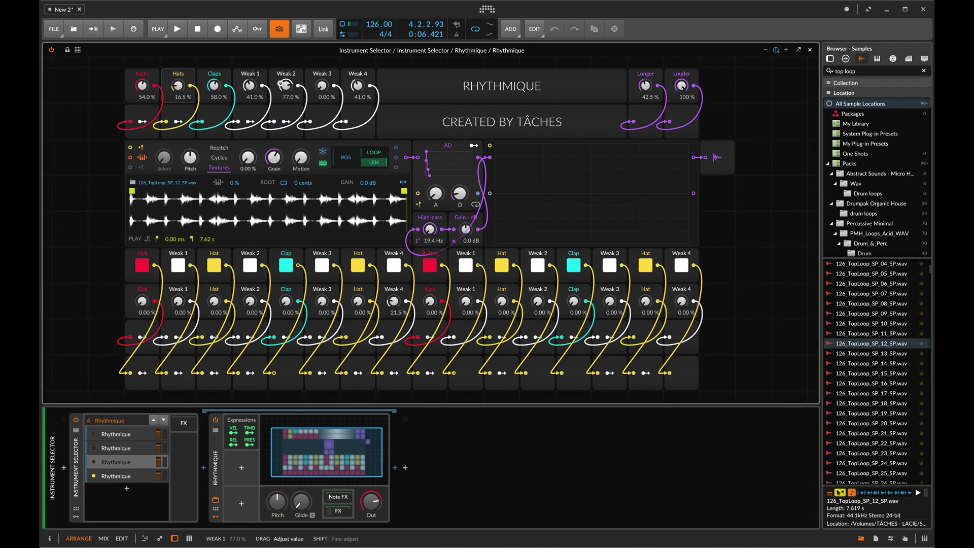
pyautogui.moveTo(357, 85); pyautogui.dragTo(357, 83)
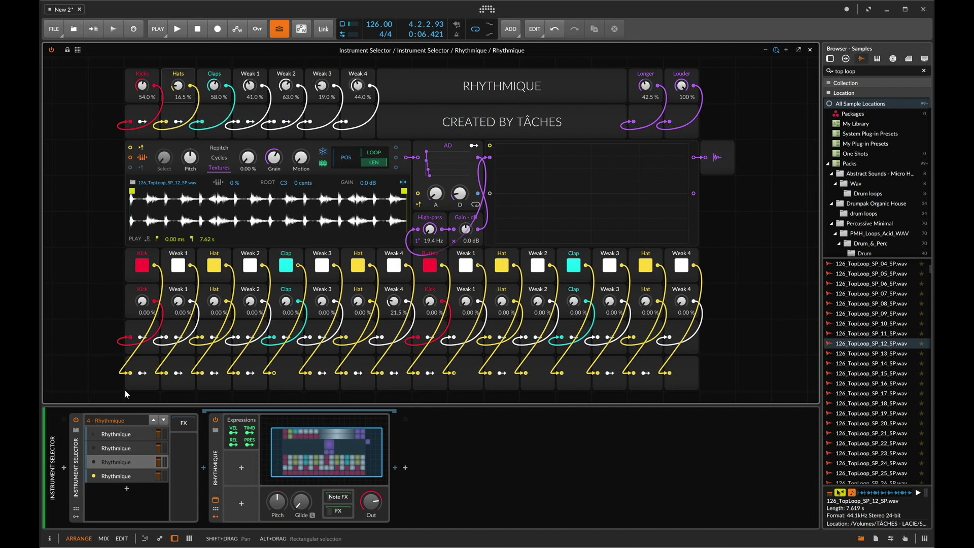
# Step: Open the fourth layer's Rhythmique patch in the expanded view and set its Weak 1 amount to 41.5%
pyautogui.click(124, 476)
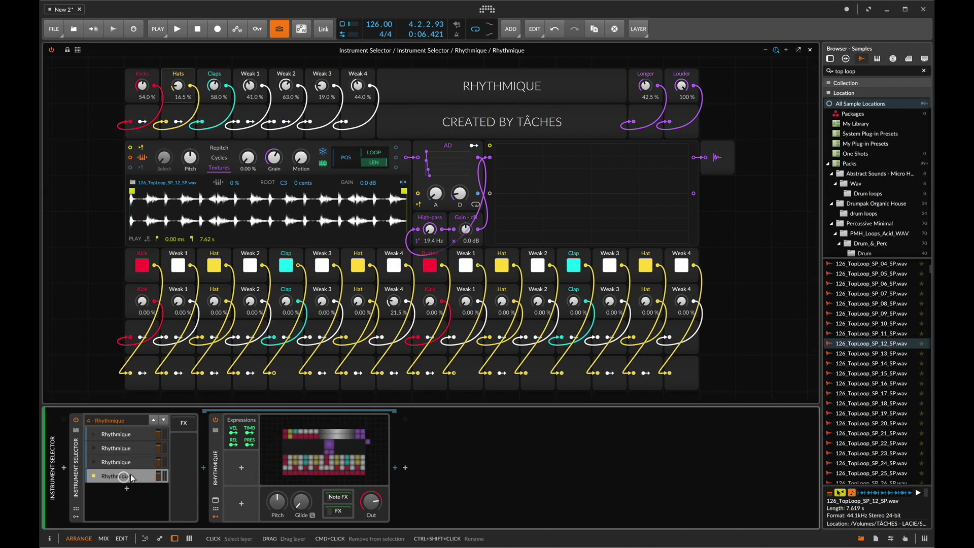
pyautogui.click(215, 503)
pyautogui.hotkey('ctrl', 'z')
pyautogui.hotkey('ctrl', 'z')
pyautogui.hotkey('ctrl', 'z')
pyautogui.hotkey('ctrl', 'z')
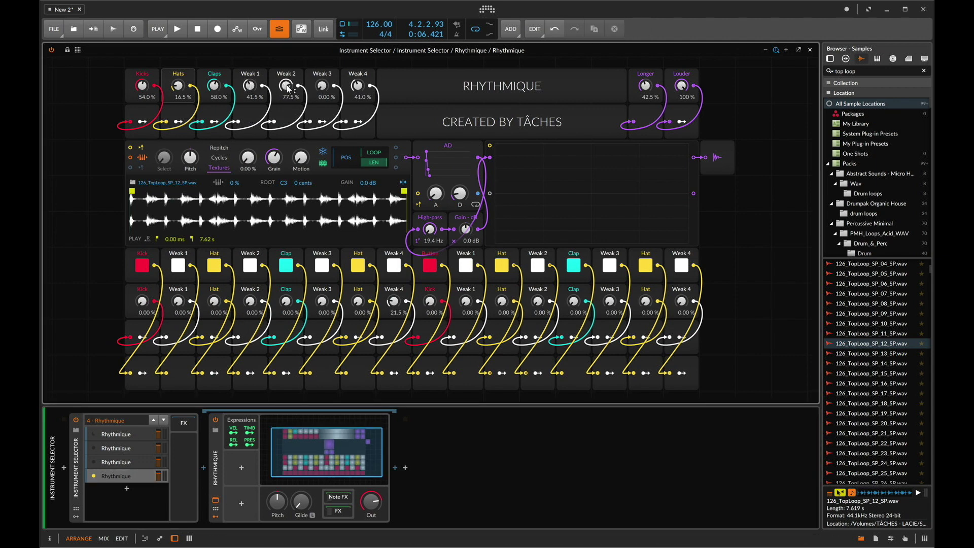
pyautogui.hotkey('ctrl', 'shift', 'z')
# Step: Review the Rhythmique patches of the third, second and first layers to compare their global amounts
pyautogui.click(122, 461)
pyautogui.click(214, 502)
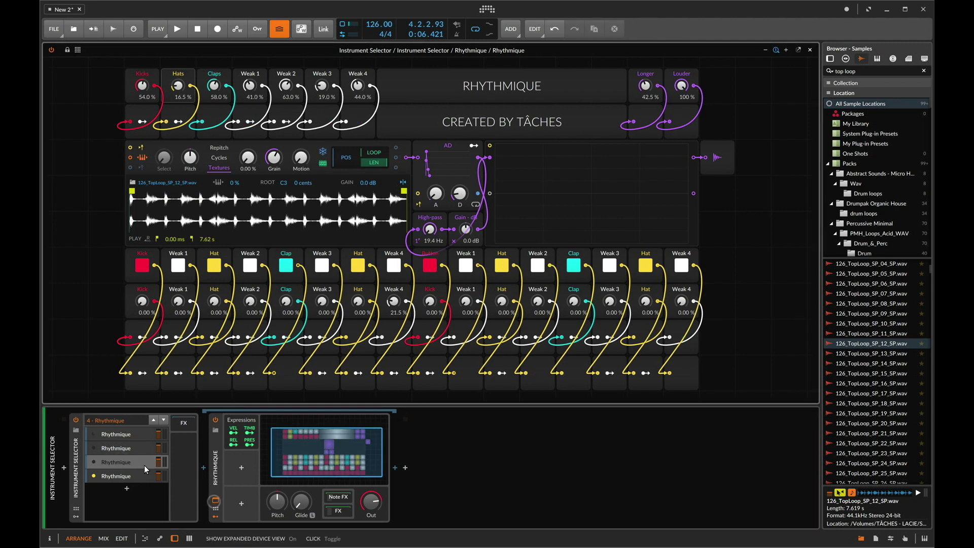
pyautogui.click(126, 447)
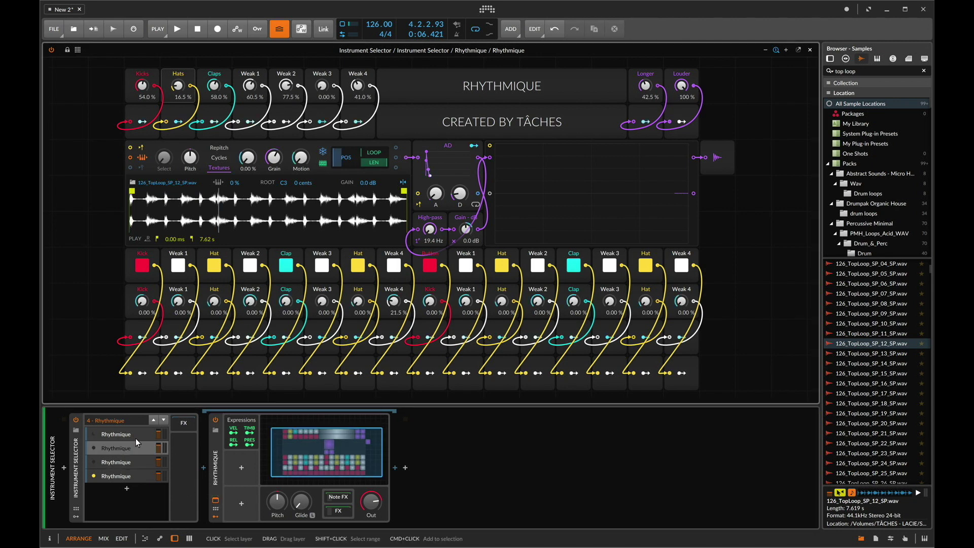
pyautogui.click(136, 439)
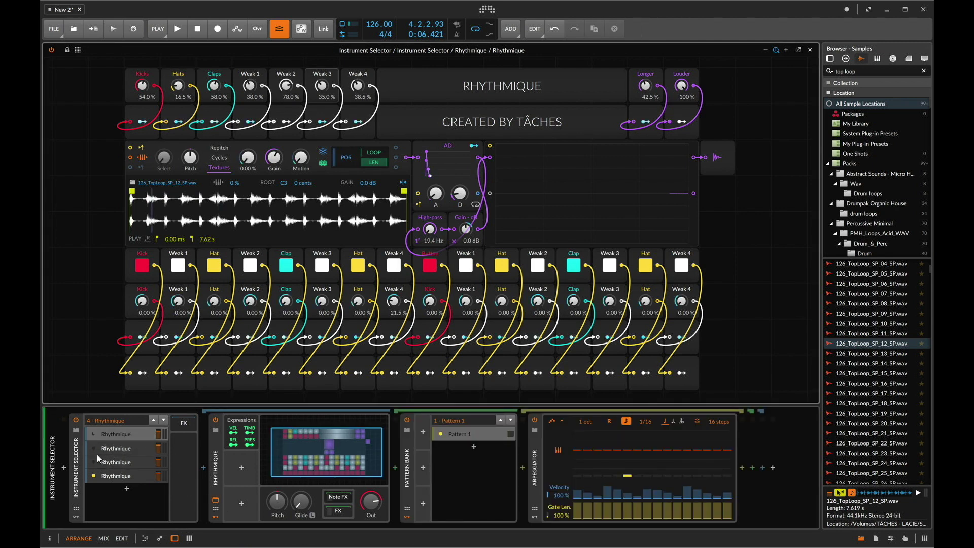
pyautogui.click(114, 434)
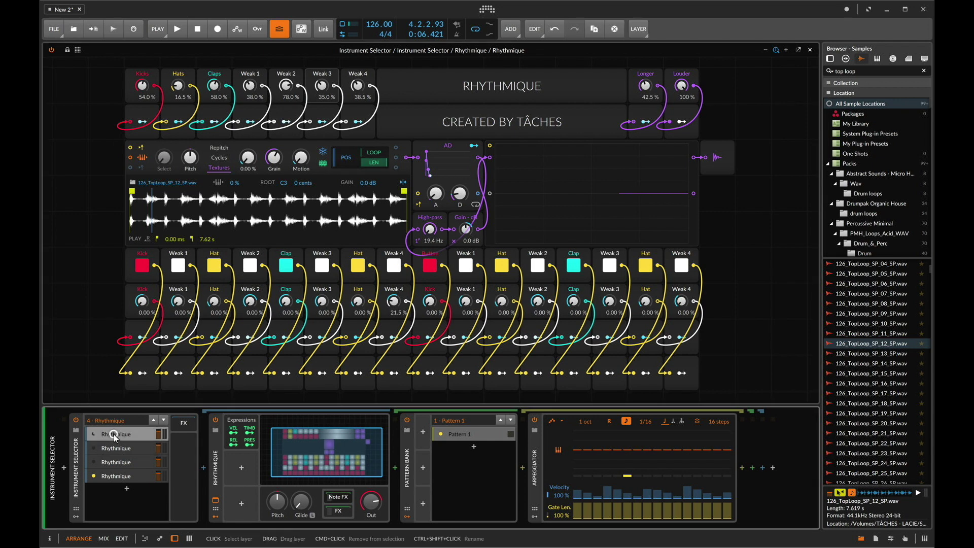
# Step: Close the patch view, set the Instrument Selector's mode to Round-robin in its device settings, and play the arrangement
pyautogui.click(812, 50)
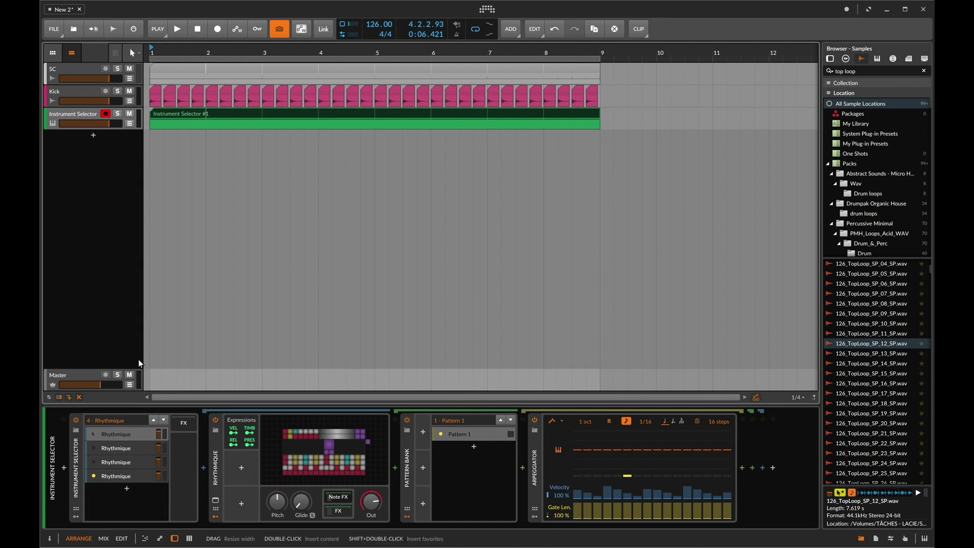
pyautogui.click(78, 446)
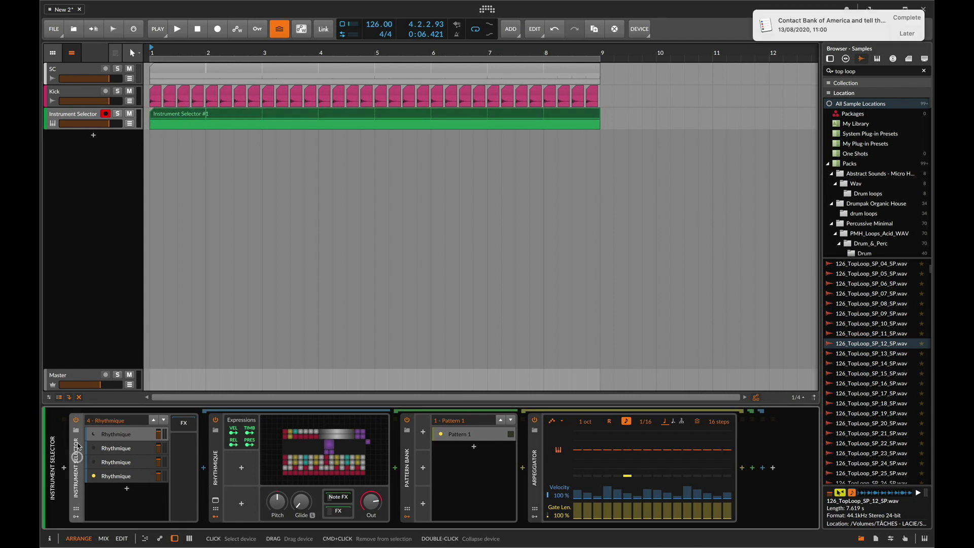
pyautogui.click(904, 32)
pyautogui.click(885, 64)
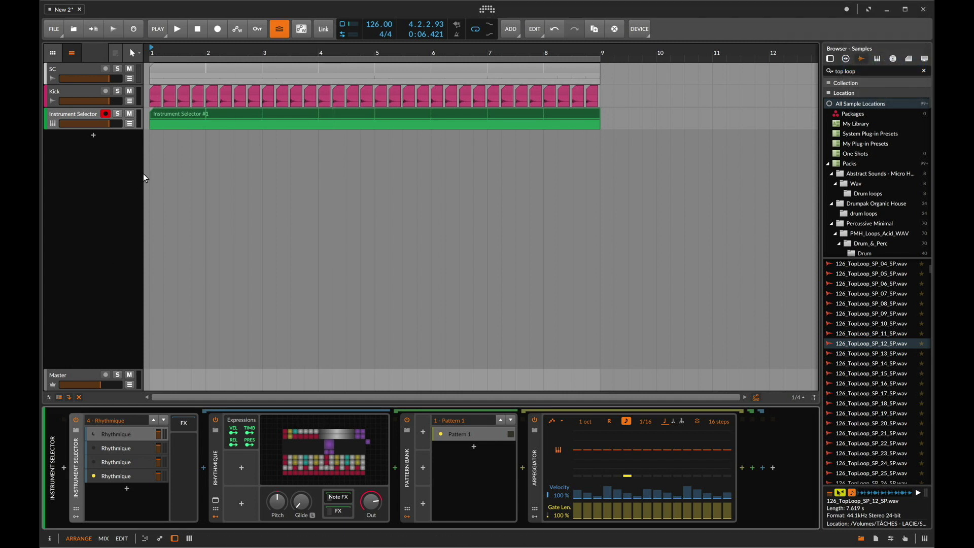
pyautogui.press('i')
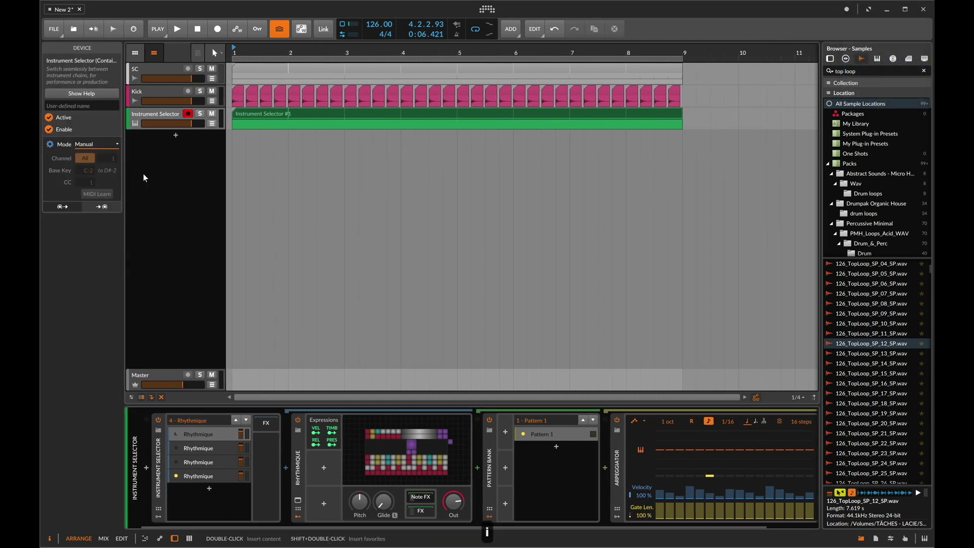
pyautogui.click(93, 146)
pyautogui.click(89, 165)
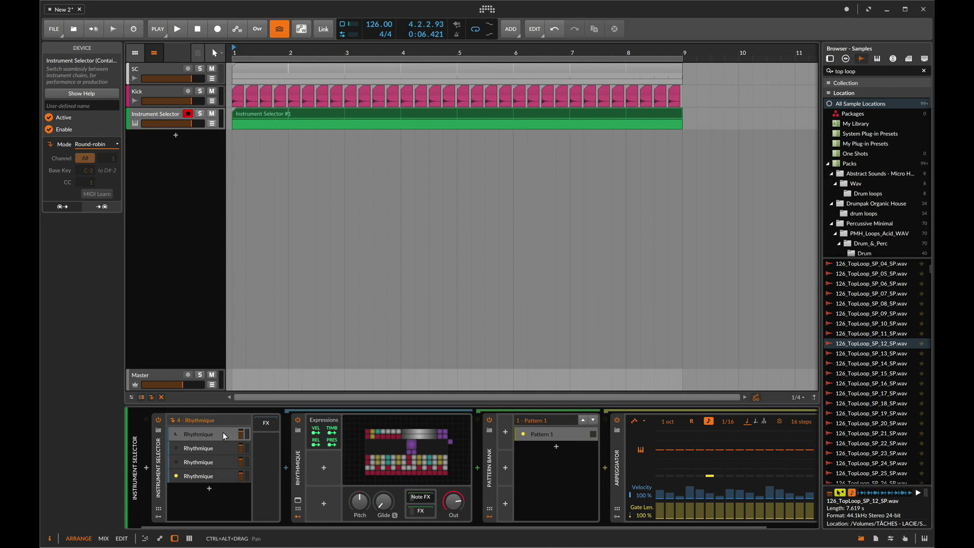
pyautogui.press('space')
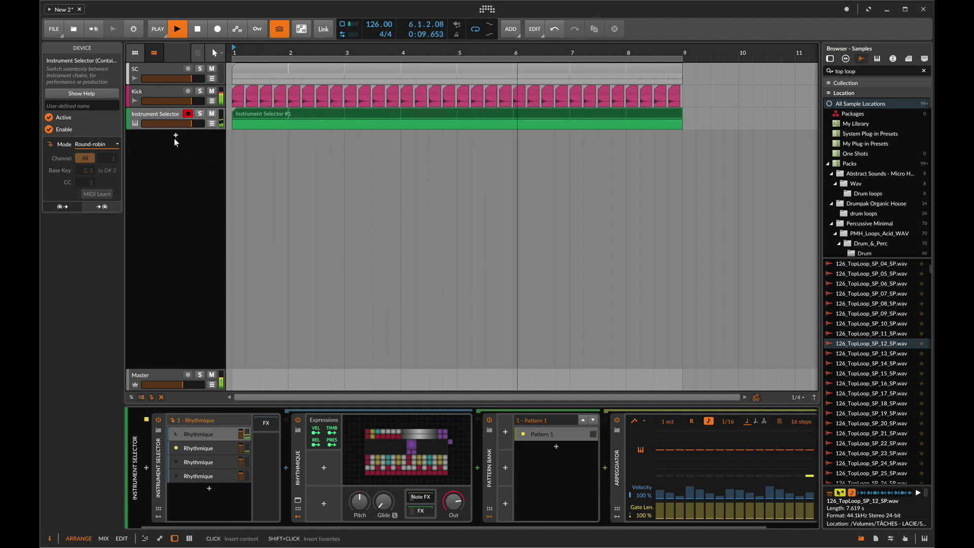
# Step: Stop playback, bounce the Instrument Selector clip to a new audio track, and enlarge that track's height to inspect the waveform
pyautogui.click(266, 113)
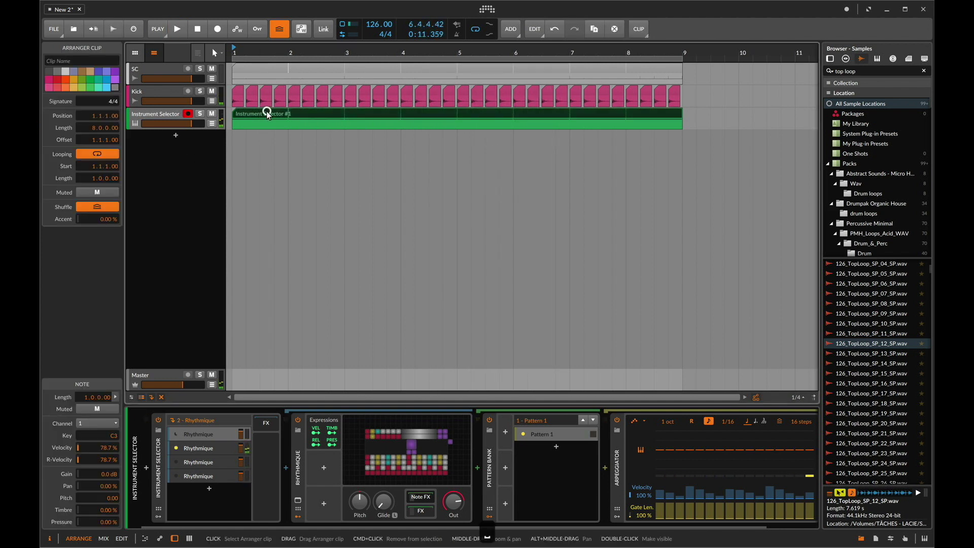
pyautogui.press('super+alt+b')
pyautogui.click(561, 381)
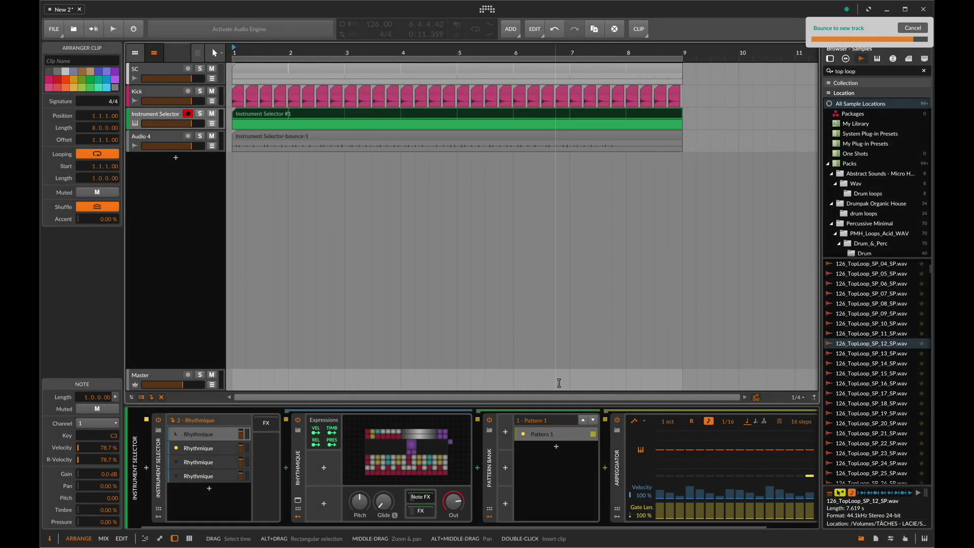
pyautogui.moveTo(187, 151); pyautogui.dragTo(187, 213)
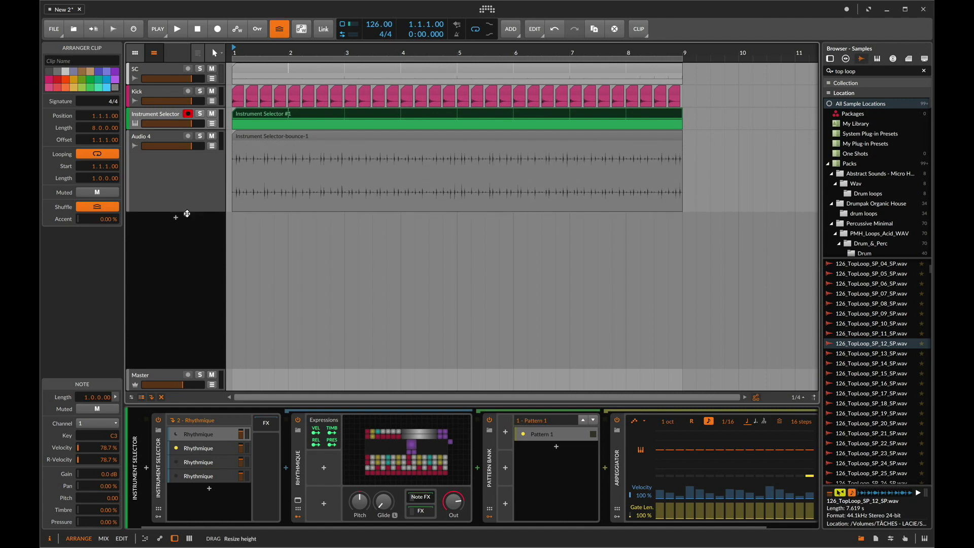
pyautogui.moveTo(302, 51)
pyautogui.mouseDown()
pyautogui.moveTo(301, 71)
pyautogui.moveTo(295, 49)
pyautogui.mouseUp()
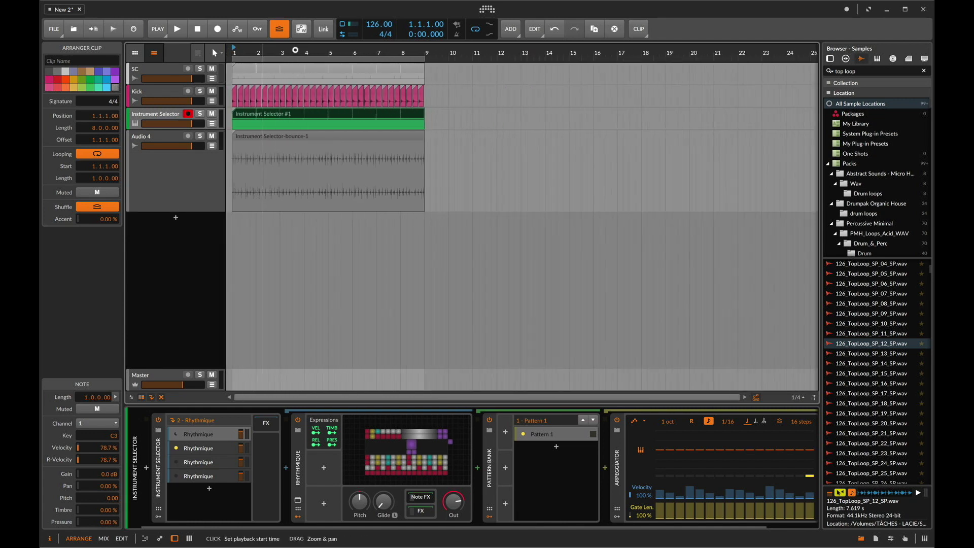
# Step: Delete the second, third and fourth Rhythmique layers from the Instrument Selector and open the remaining layer's patch
pyautogui.click(158, 114)
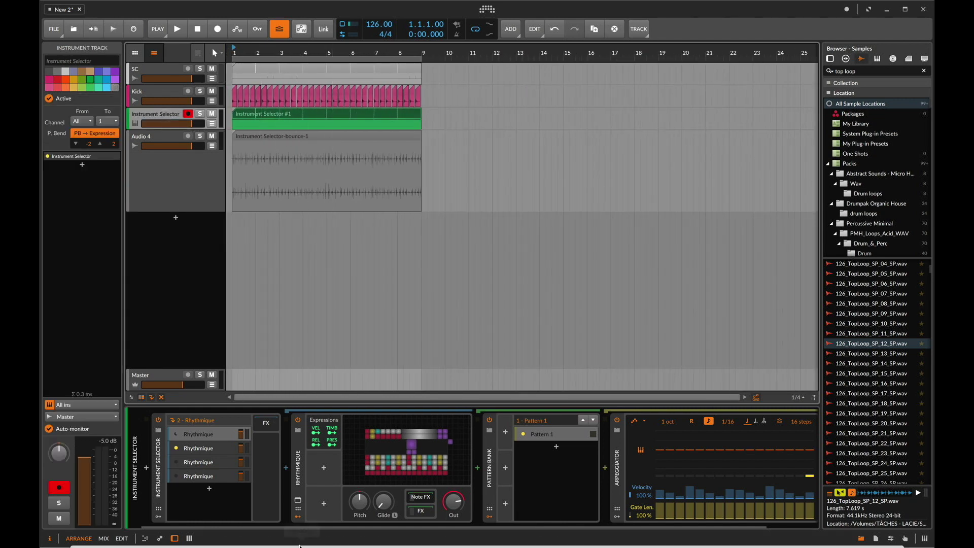
pyautogui.click(193, 451)
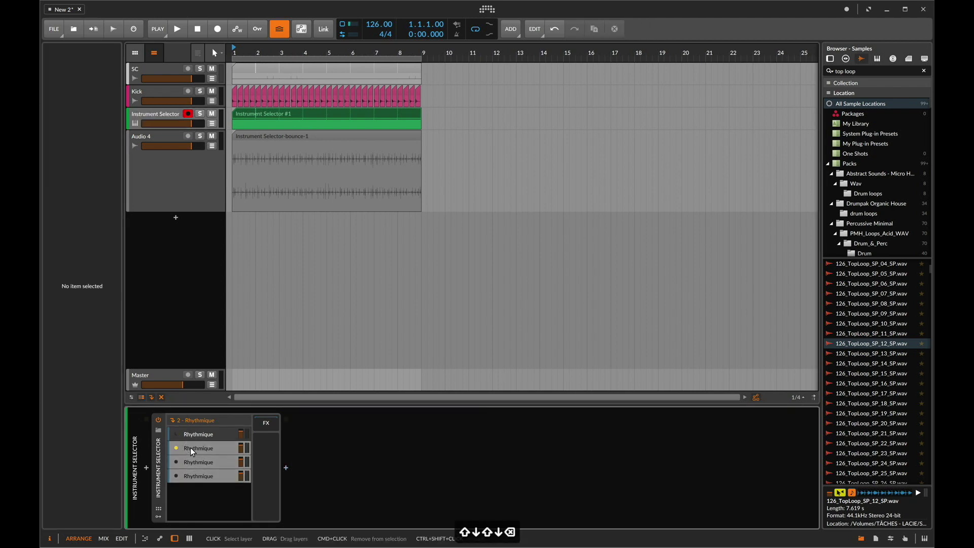
pyautogui.click(408, 452)
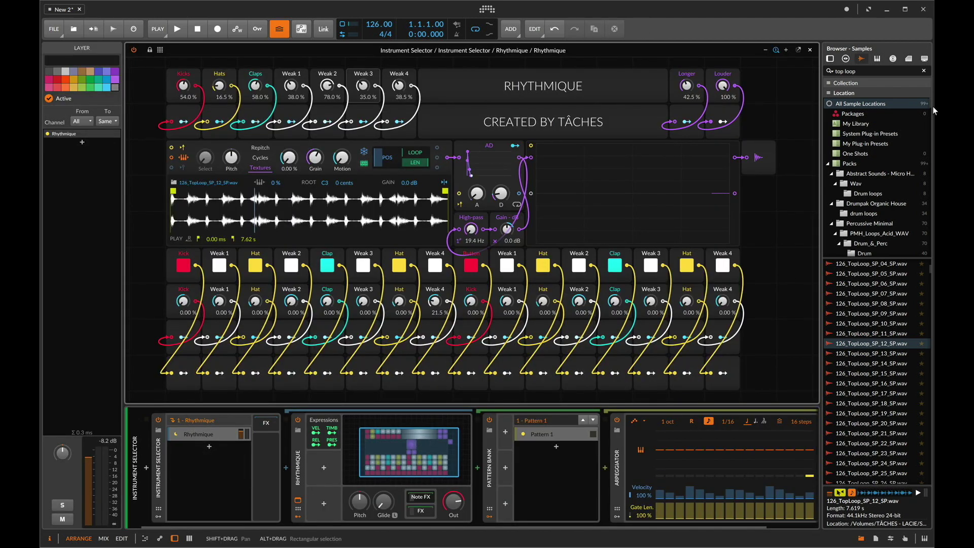
# Step: Search the sample browser for "drum full" and audition LOA_105_BeatB_Full.wav and dth_drm124_moments_full.wav
pyautogui.click(883, 72)
pyautogui.press('BackSpace')
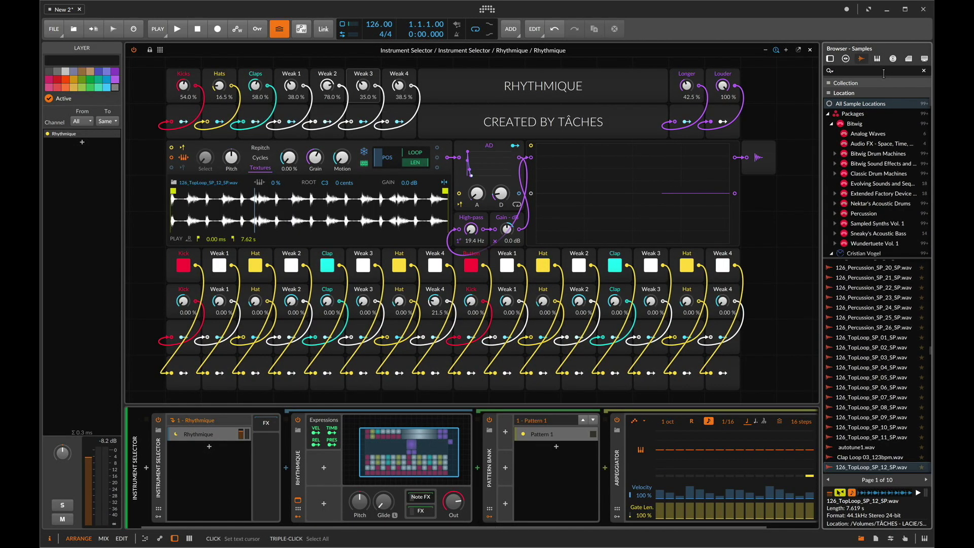
pyautogui.write('drum full')
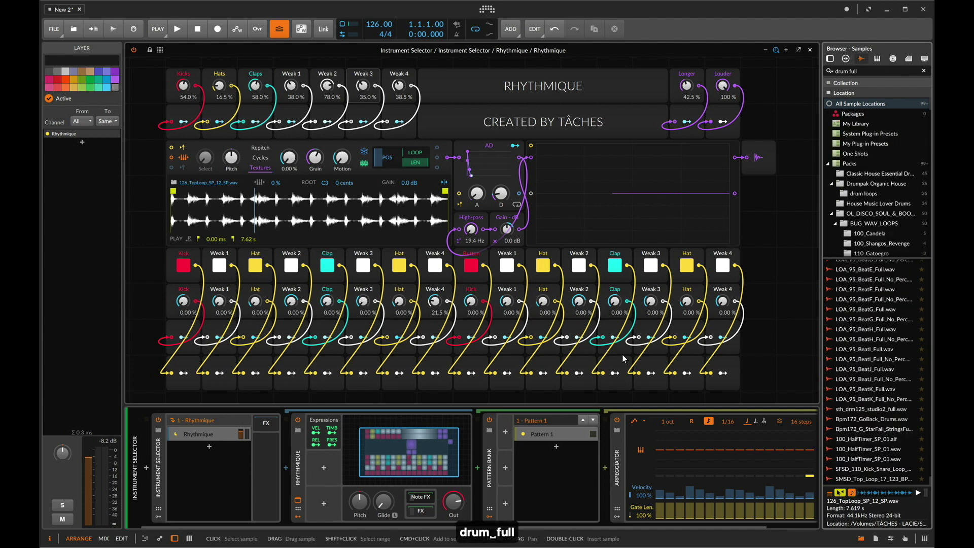
pyautogui.scroll(1, 878, 403)
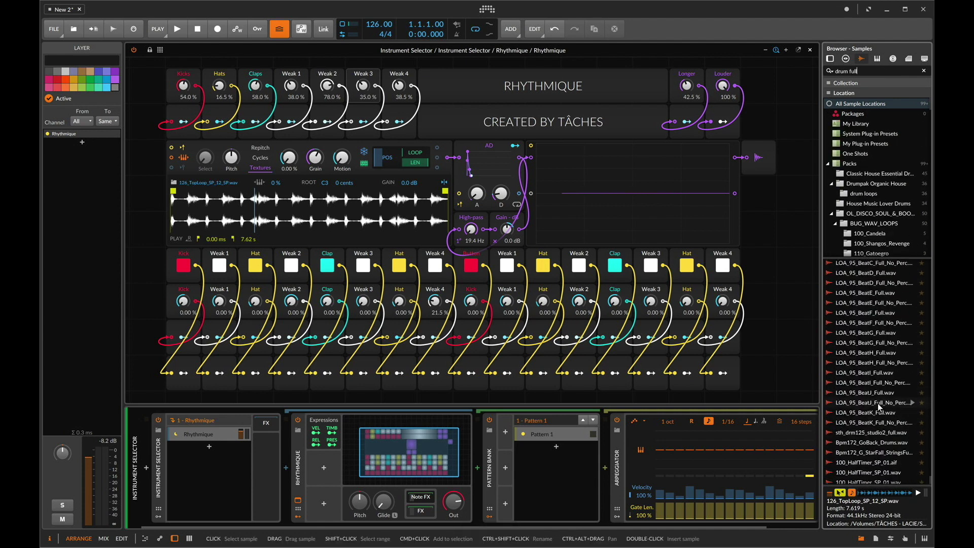
pyautogui.scroll(10, 878, 403)
pyautogui.click(874, 345)
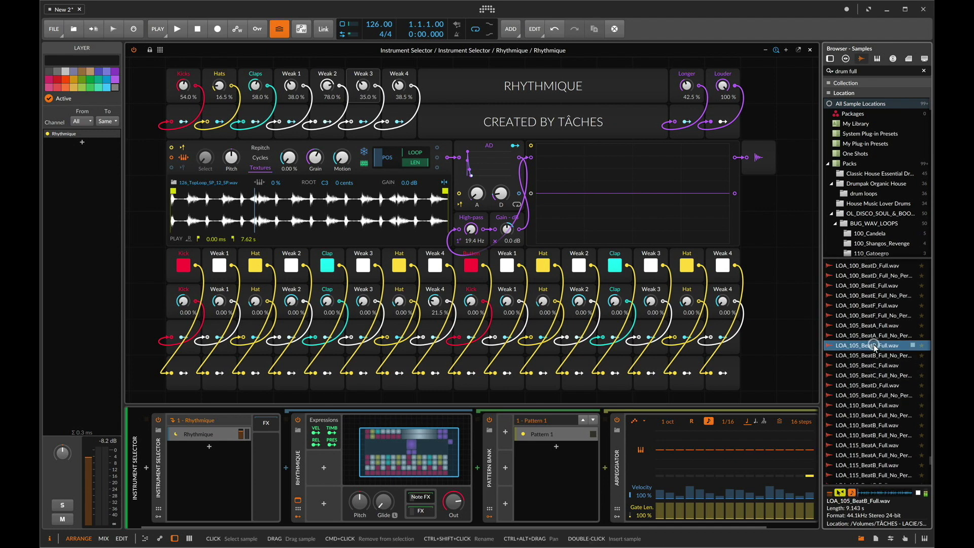
pyautogui.scroll(5, 876, 304)
pyautogui.click(877, 291)
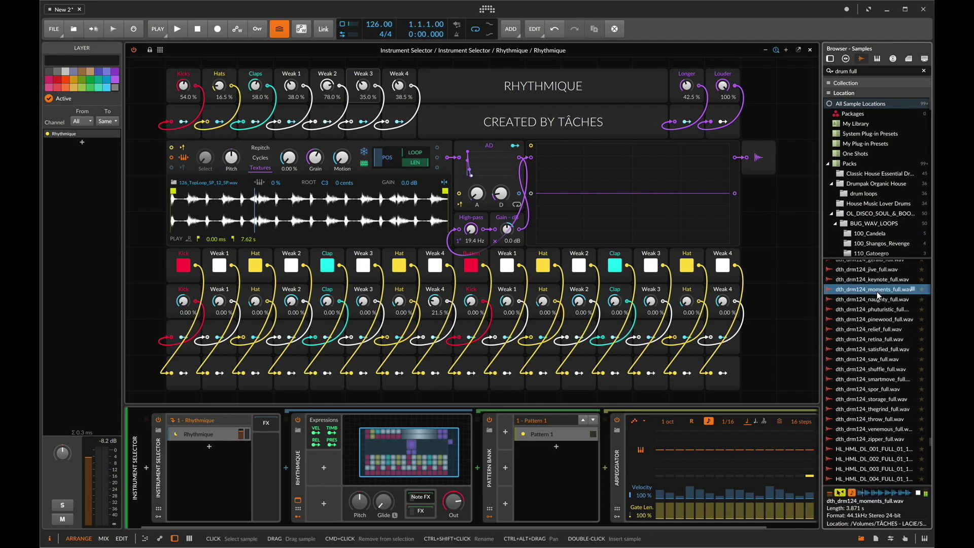
# Step: Audition dth_drm124_relief_full.wav, load it into the patch's sampler in place of the current sample, and start playback
pyautogui.click(873, 328)
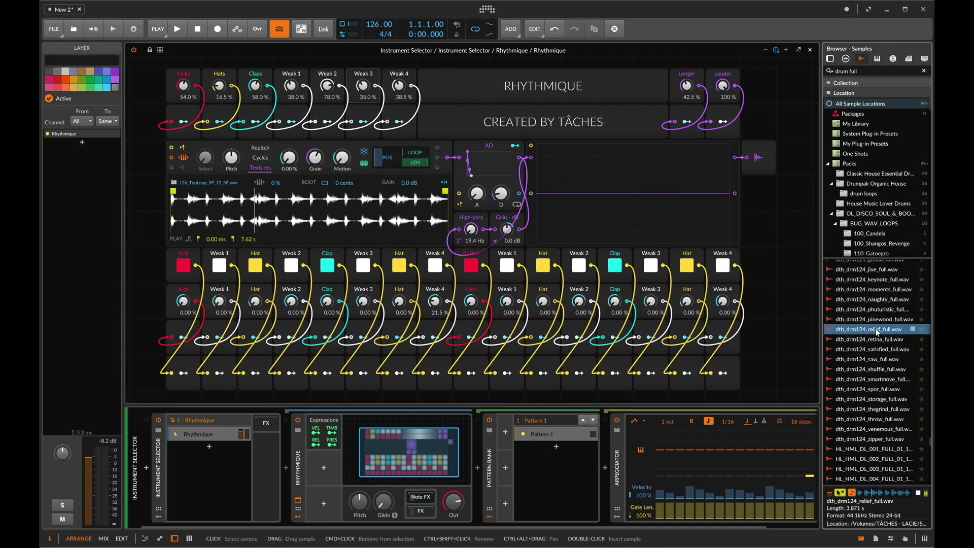
pyautogui.moveTo(872, 331); pyautogui.dragTo(304, 208)
pyautogui.press('space')
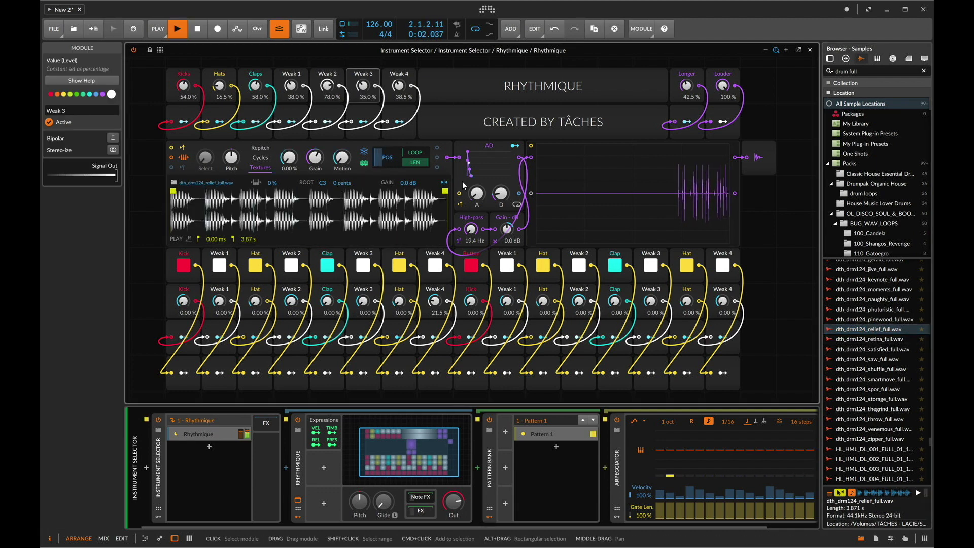
# Step: Set the global amounts to Hats 100%, Claps 63.5%, Kicks 38%, Weak 1 82.5%, Weak 2 68.5% and Weak 4 78.5%
pyautogui.moveTo(220, 89); pyautogui.dragTo(220, 61)
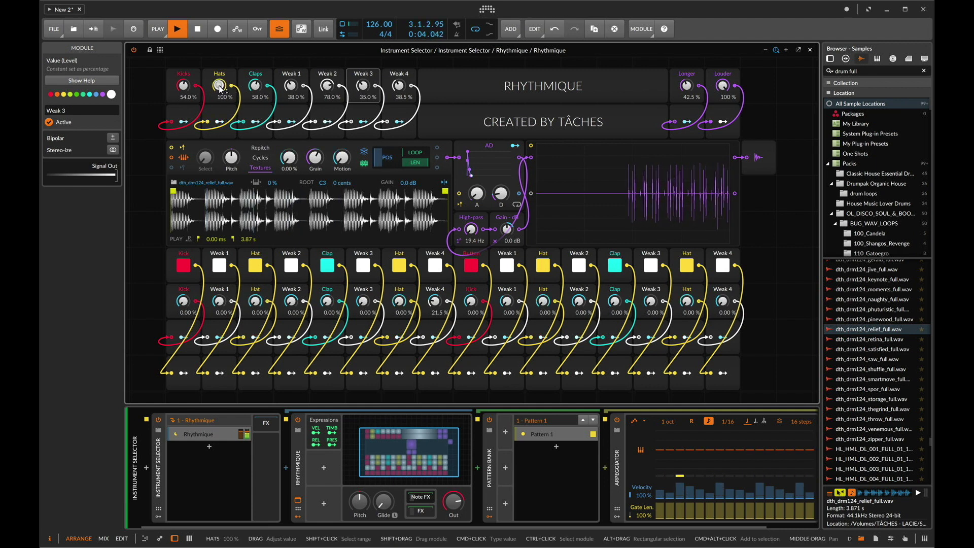
pyautogui.moveTo(252, 91); pyautogui.dragTo(252, 61)
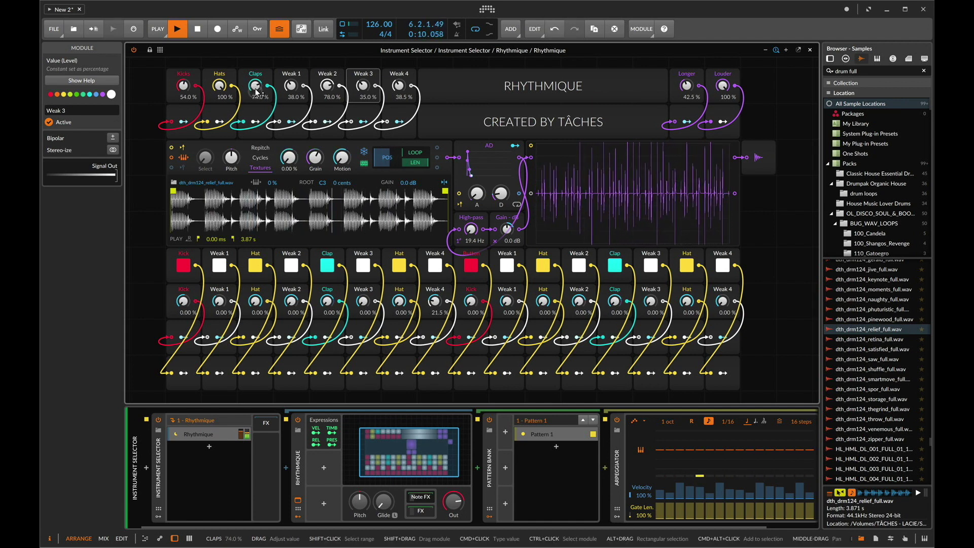
pyautogui.moveTo(255, 88); pyautogui.dragTo(254, 99)
pyautogui.moveTo(184, 86); pyautogui.dragTo(184, 89)
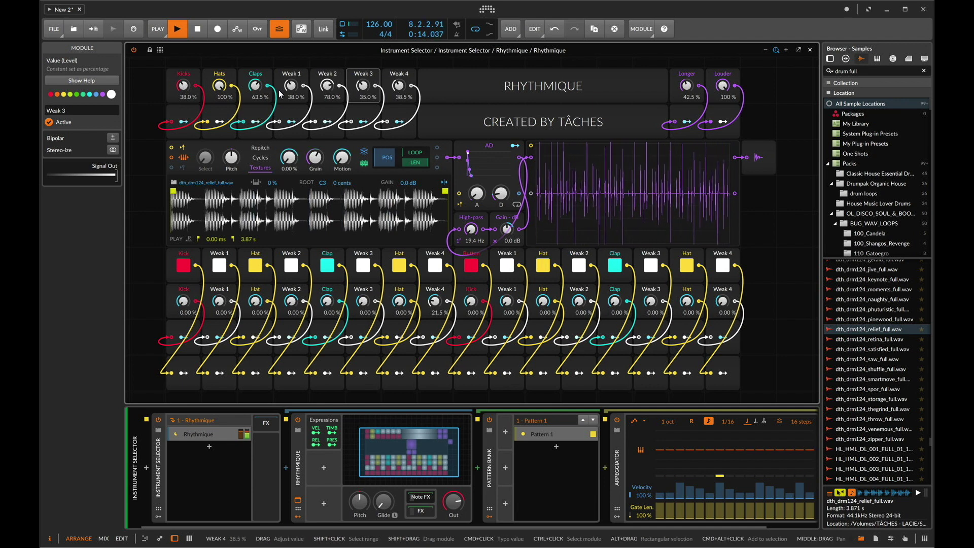
pyautogui.moveTo(285, 86); pyautogui.dragTo(328, 76)
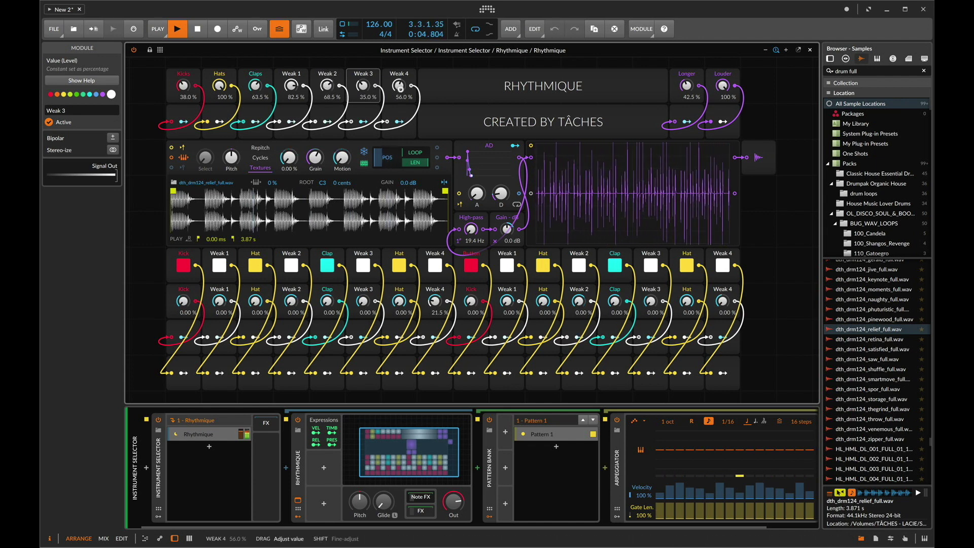
pyautogui.moveTo(402, 93); pyautogui.dragTo(403, 85)
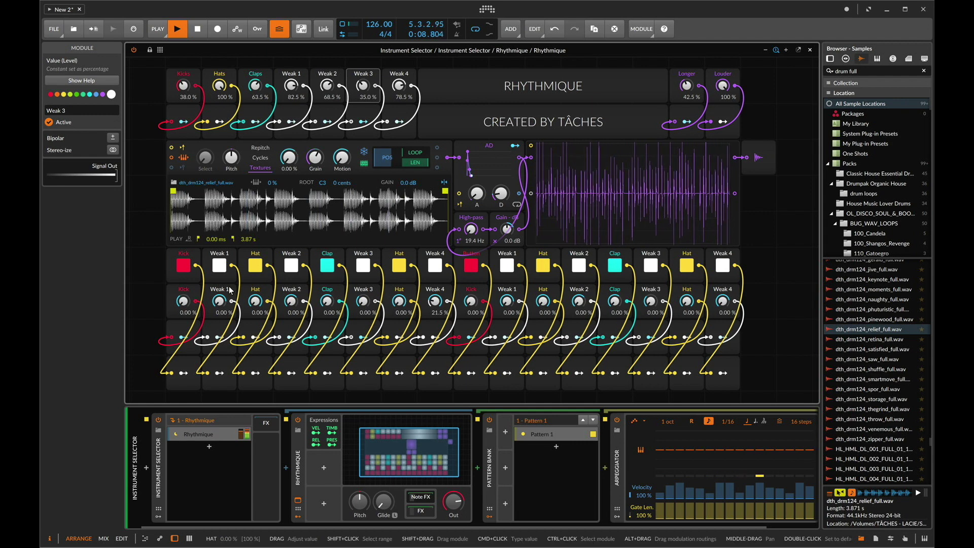
# Step: Turn off both Kick steps and the first Weak 3 step in the trigger row, and close the patch view
pyautogui.click(361, 270)
pyautogui.click(472, 266)
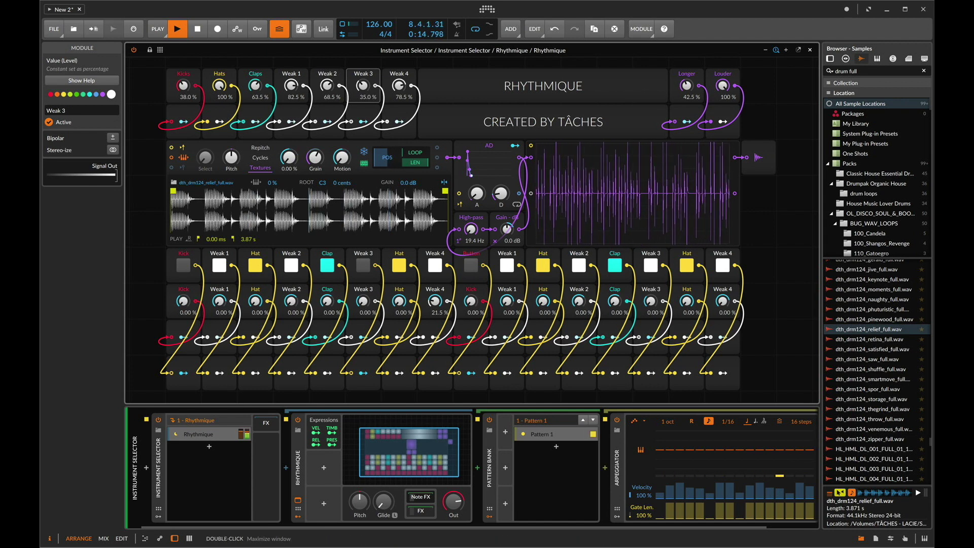
pyautogui.click(808, 53)
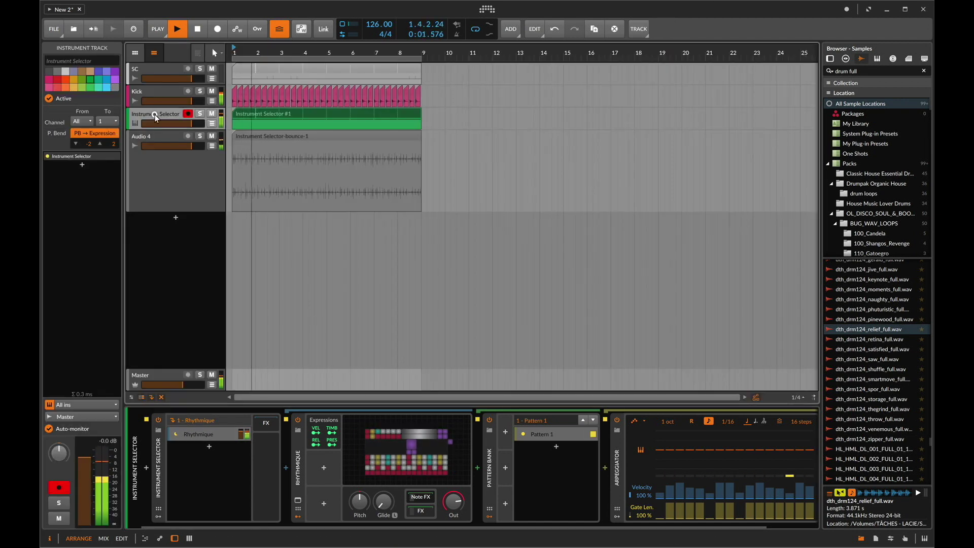
# Step: Add an EQ+ at the end of the Instrument Selector track's device chain with a 2-pole high-cut at 106 Hz and Q 1.64
pyautogui.scroll(-2, 416, 449)
pyautogui.click(799, 468)
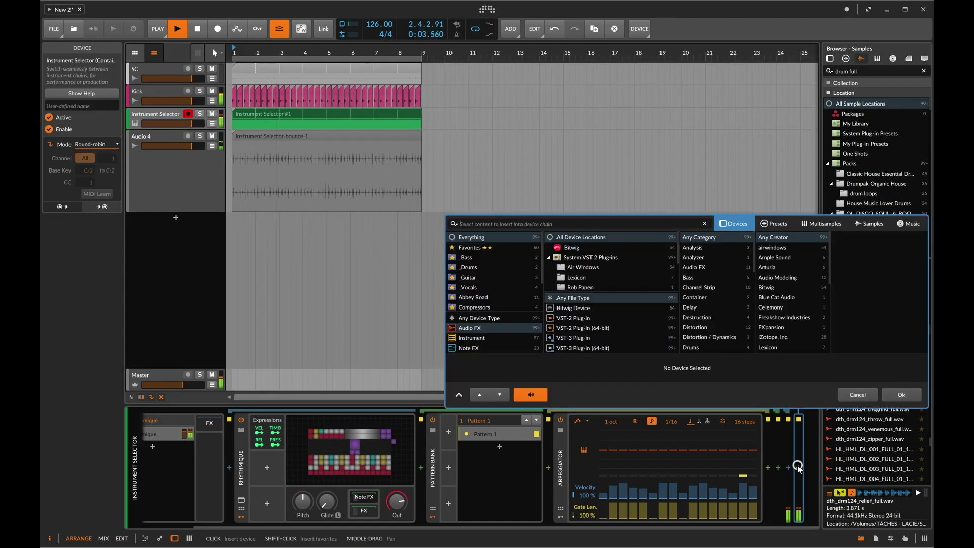
pyautogui.write('eq')
pyautogui.press('Down')
pyautogui.press('Return')
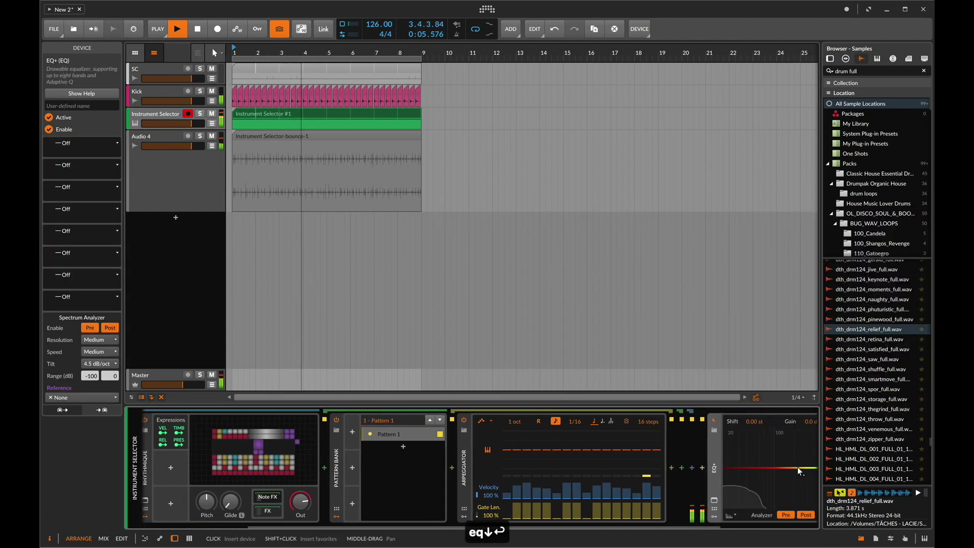
pyautogui.click(632, 463)
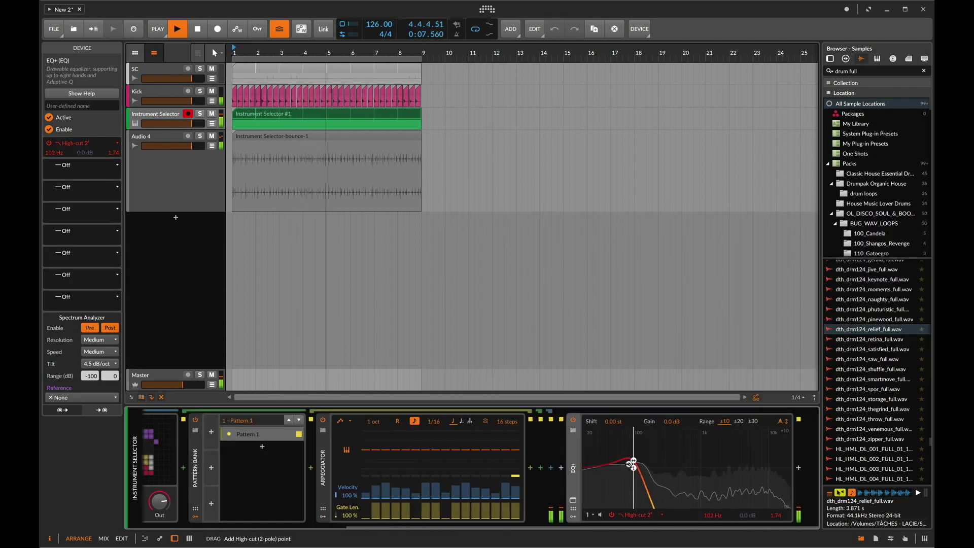
pyautogui.moveTo(629, 465); pyautogui.dragTo(632, 471)
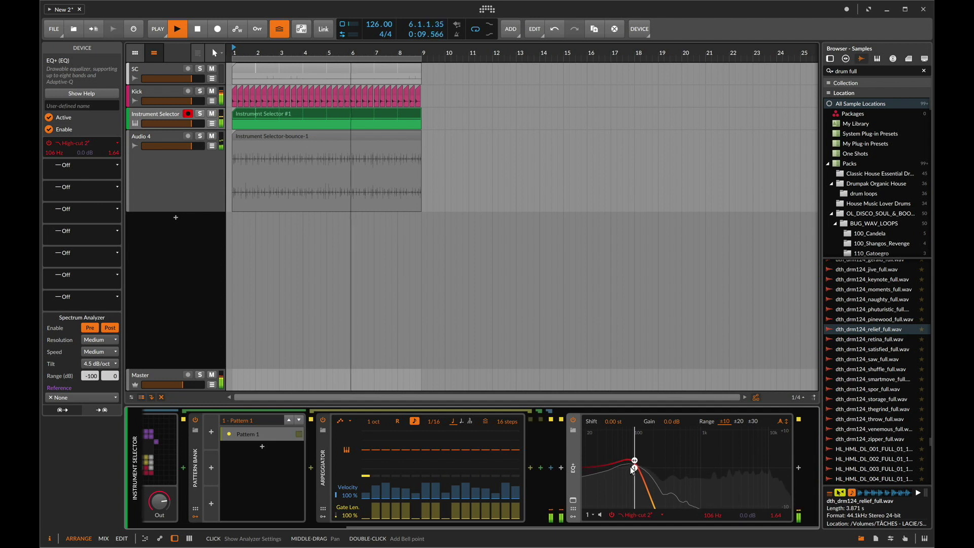
# Step: Compare the Instrument Selector track muted and unmuted, bounce its clip to a new audio track, and remove the EQ+ device
pyautogui.click(212, 114)
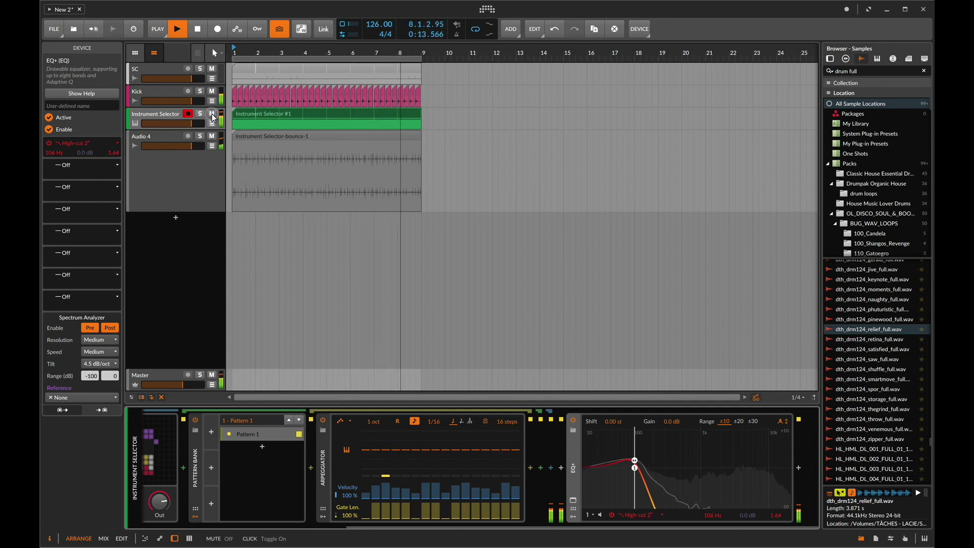
pyautogui.click(212, 114)
pyautogui.click(260, 116)
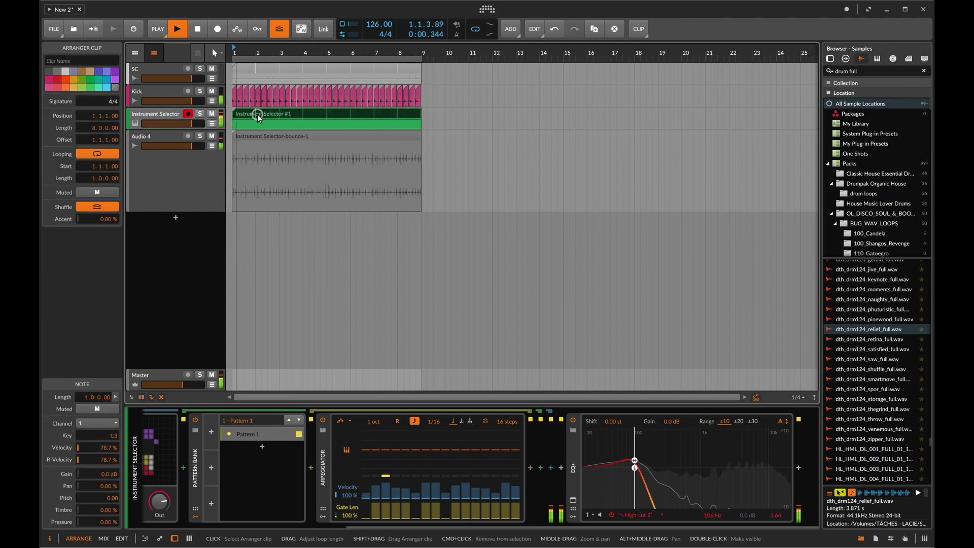
pyautogui.press('super+alt+b')
pyautogui.click(561, 381)
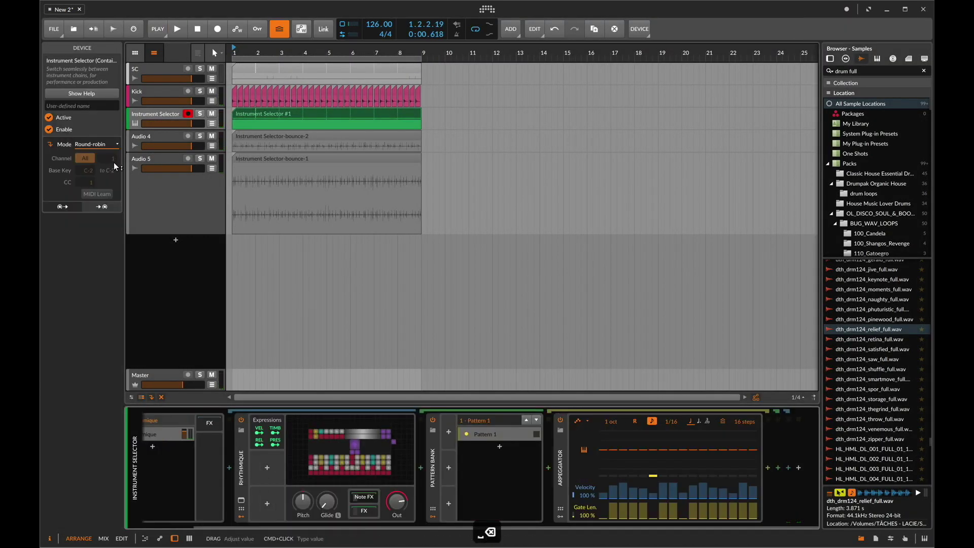
# Step: Reopen the Rhythmique patch and turn both Kick steps and the first Weak 3 step back on
pyautogui.click(351, 451)
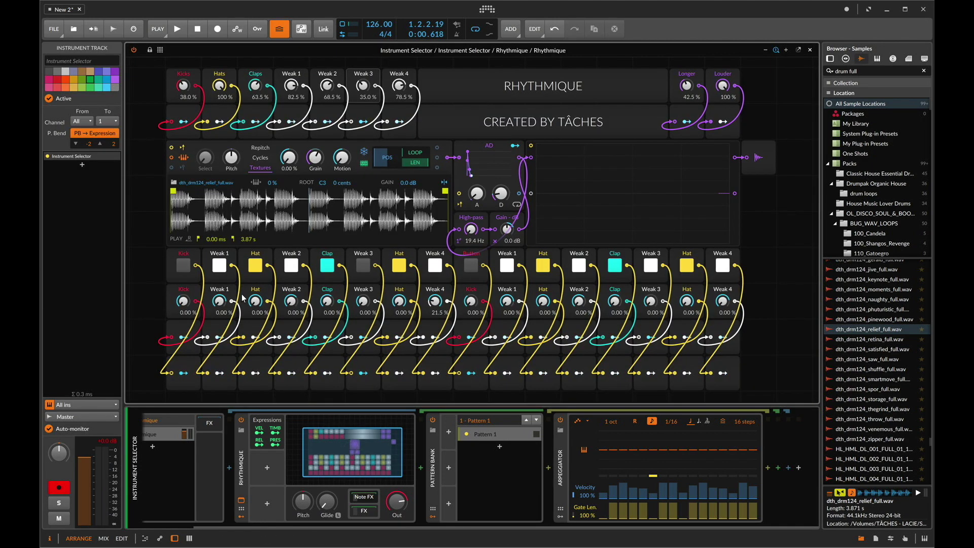
pyautogui.click(369, 265)
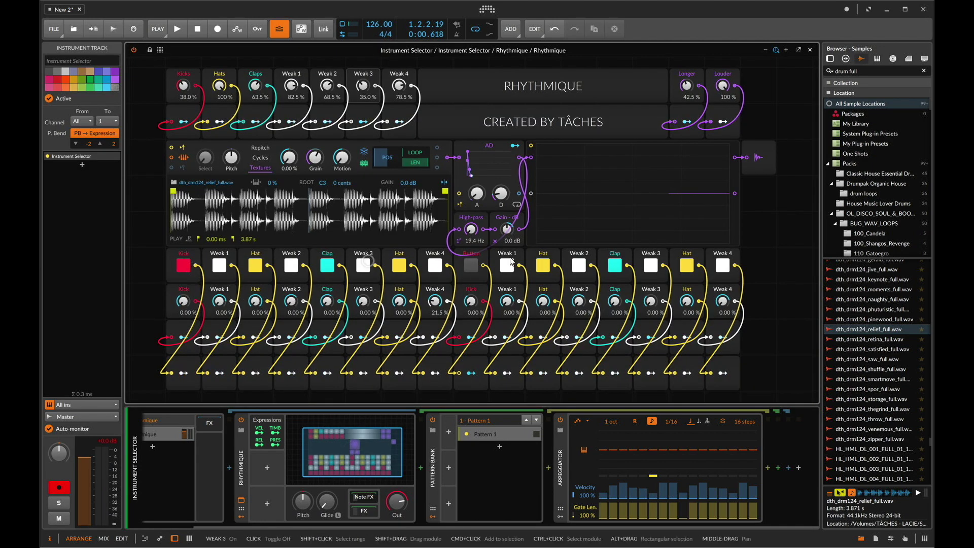
pyautogui.click(473, 265)
# Step: Audition more full drum loops, load dpoh_118_vintage_full.wav into the patch's sampler, and start playback
pyautogui.scroll(-5, 848, 311)
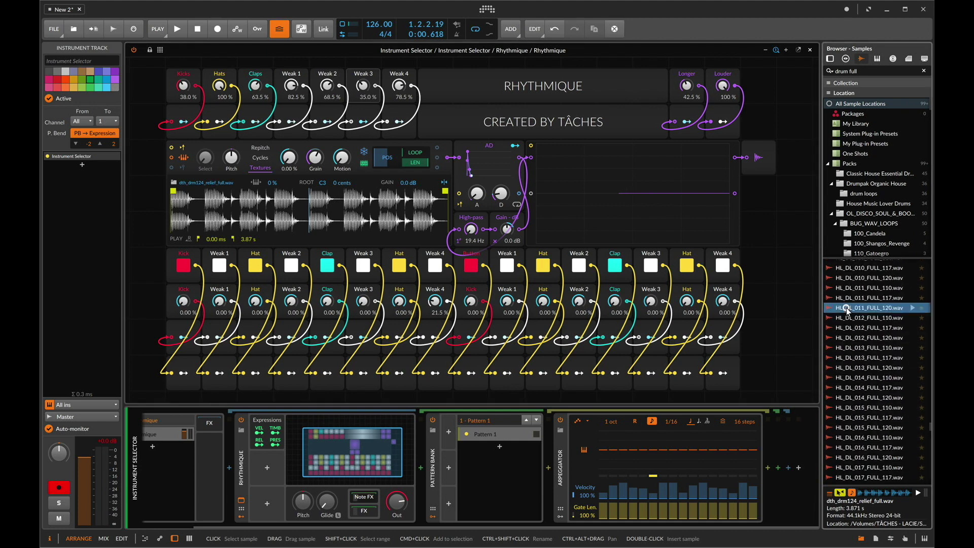
pyautogui.click(888, 308)
pyautogui.scroll(10, 880, 296)
pyautogui.click(882, 296)
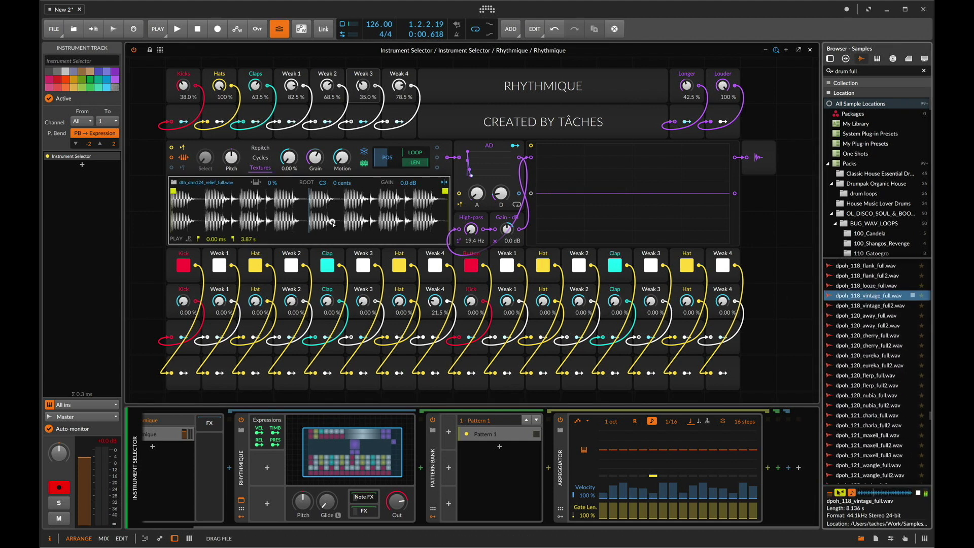
pyautogui.moveTo(333, 226); pyautogui.dragTo(334, 225)
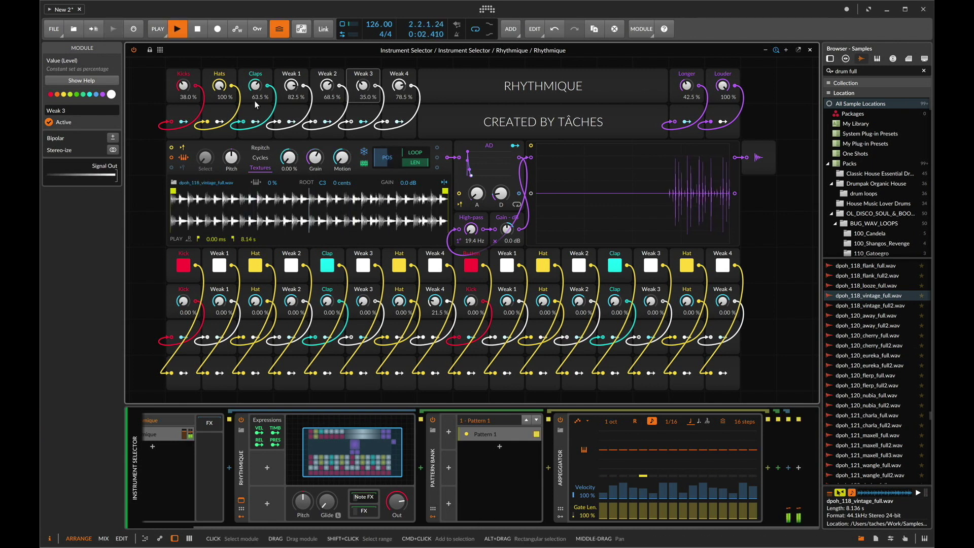
# Step: Set Hats to 69.5%, High-pass to 3.42 kHz, Longer and Weak 4 to 100%, Weak 3 to 72.5%, and reset the eighth step's amount to 0%
pyautogui.moveTo(220, 85); pyautogui.dragTo(222, 101)
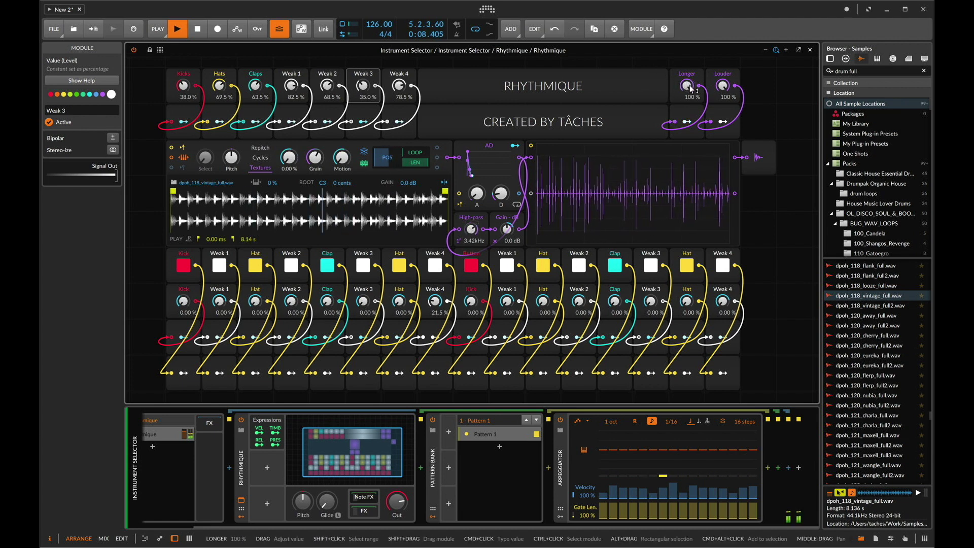
pyautogui.moveTo(369, 89); pyautogui.dragTo(403, 79)
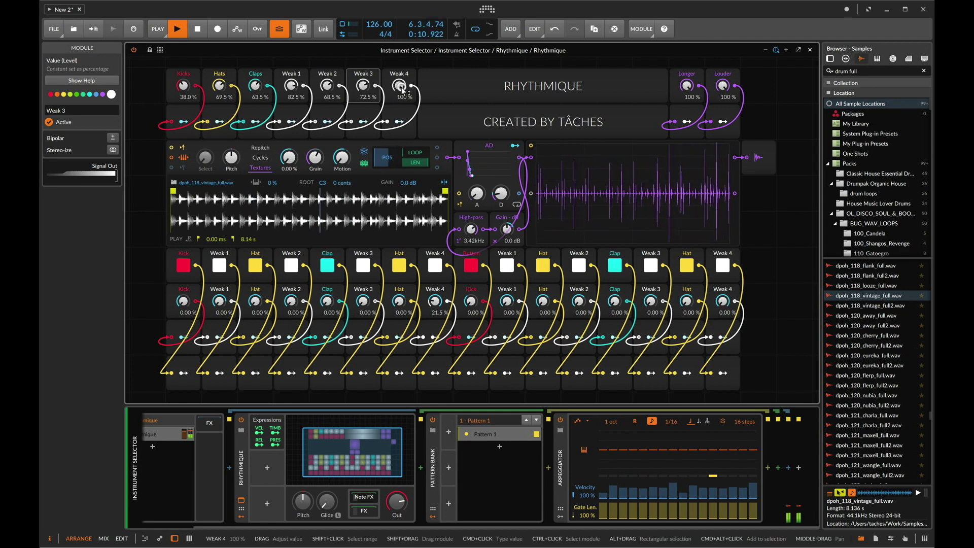
pyautogui.doubleClick(435, 301)
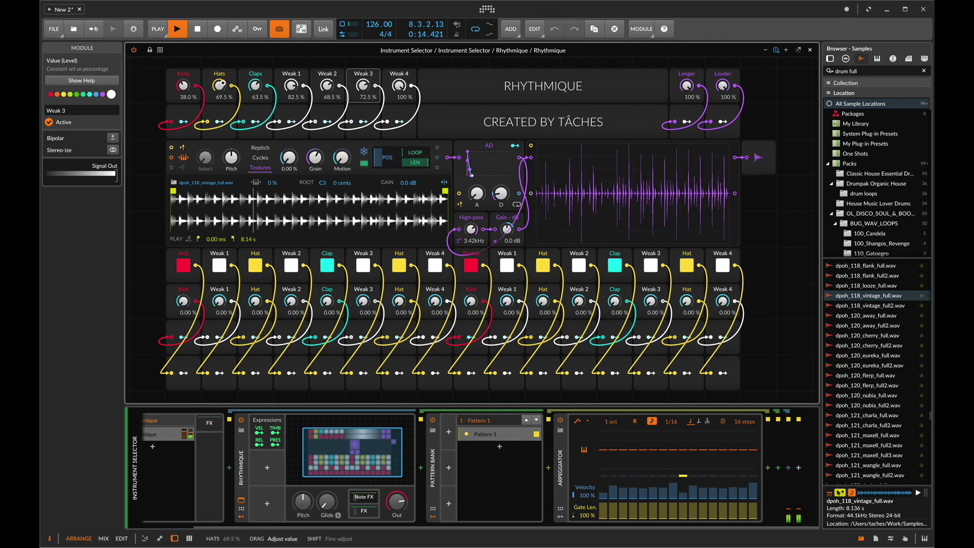
# Step: Set the global amounts to Hats 100%, Claps 32.5%, Weak 4 28% and Kicks 0%
pyautogui.doubleClick(223, 86)
pyautogui.moveTo(223, 86); pyautogui.dragTo(259, 109)
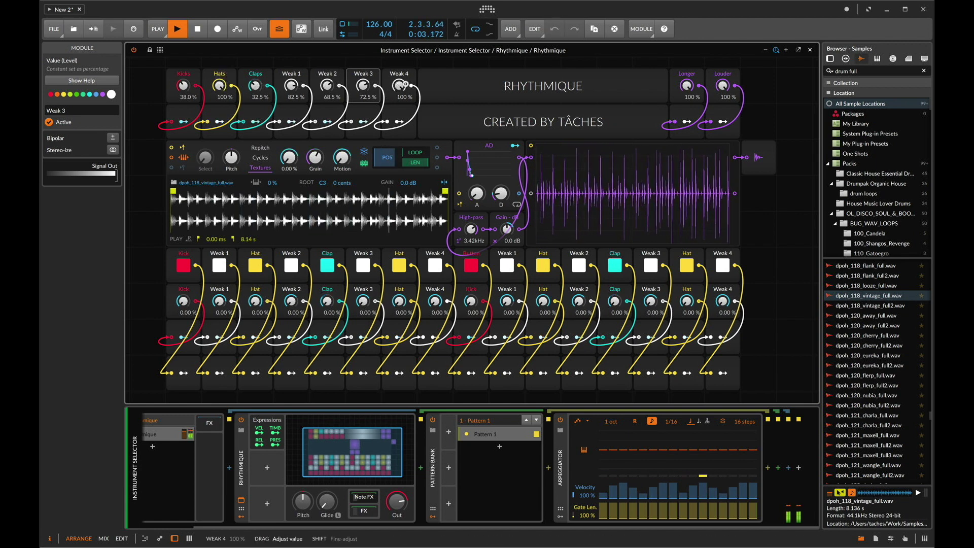
pyautogui.moveTo(404, 86); pyautogui.dragTo(399, 86)
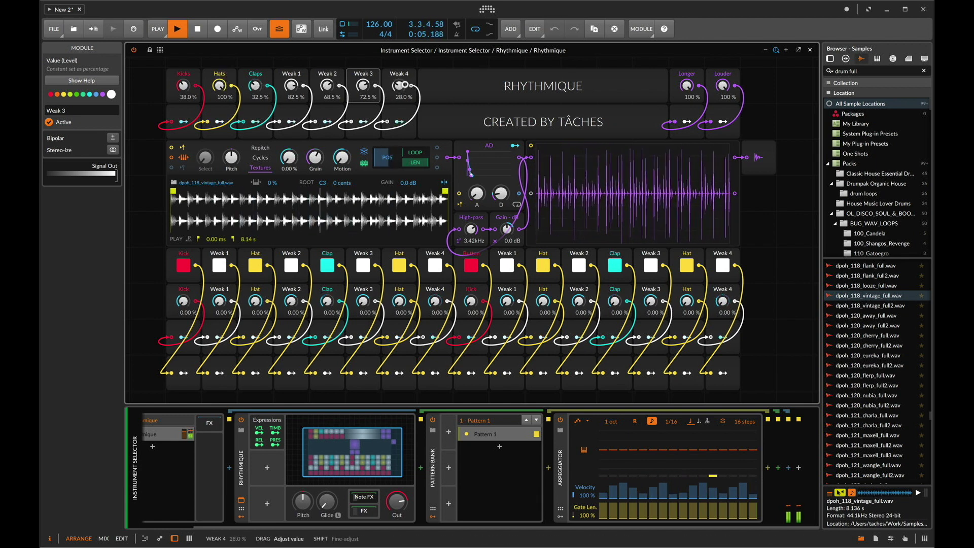
pyautogui.doubleClick(182, 86)
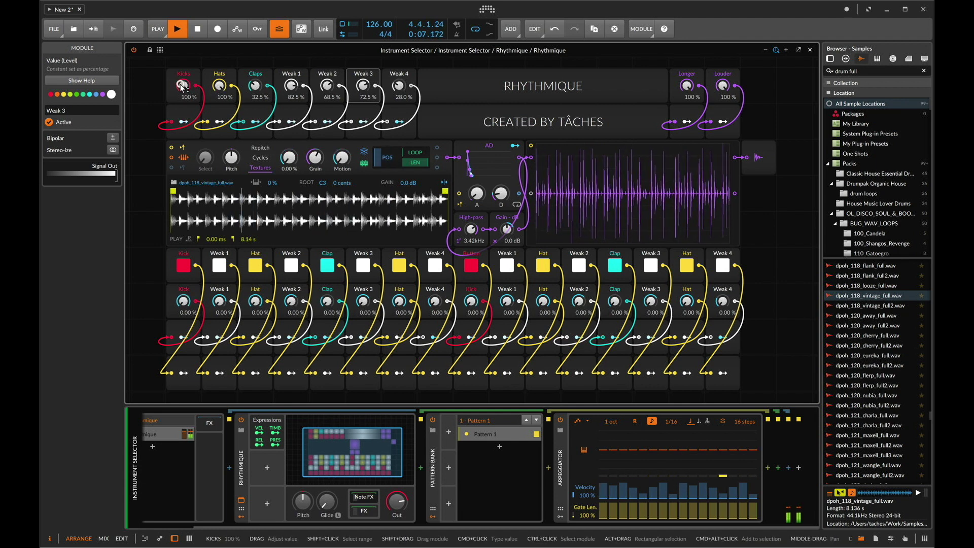
pyautogui.moveTo(182, 86); pyautogui.dragTo(184, 117)
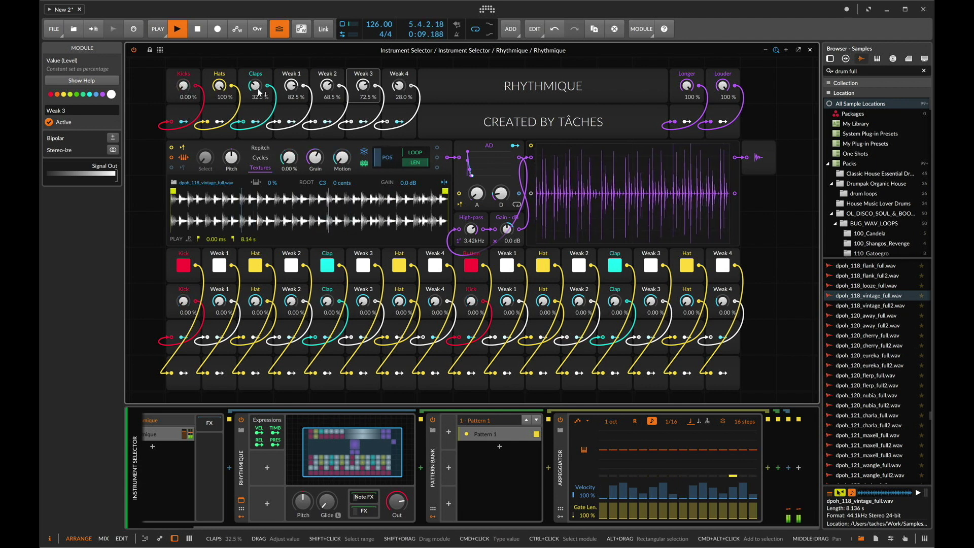
# Step: Set the global Claps amount to 20% and turn off both Clap steps in the trigger row
pyautogui.moveTo(259, 93); pyautogui.dragTo(257, 91)
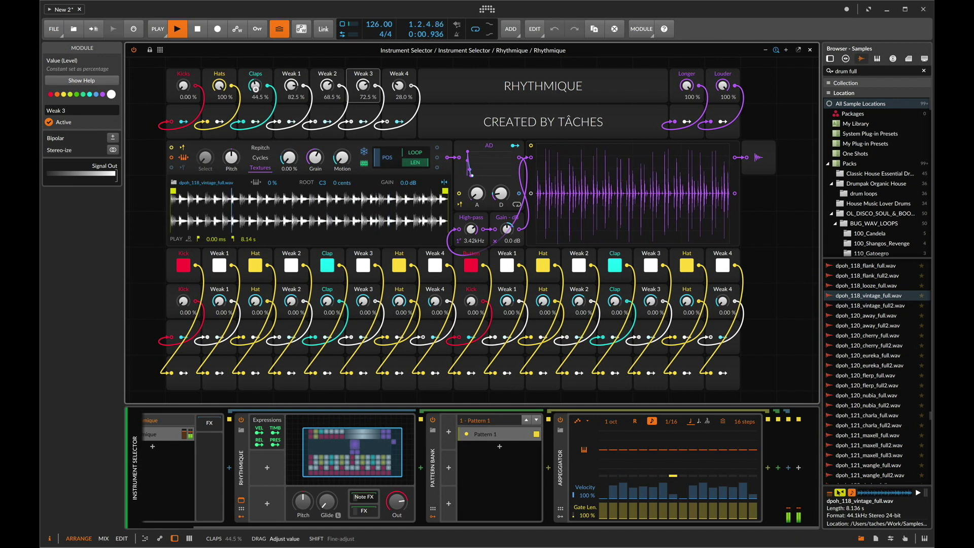
pyautogui.click(328, 267)
pyautogui.click(615, 268)
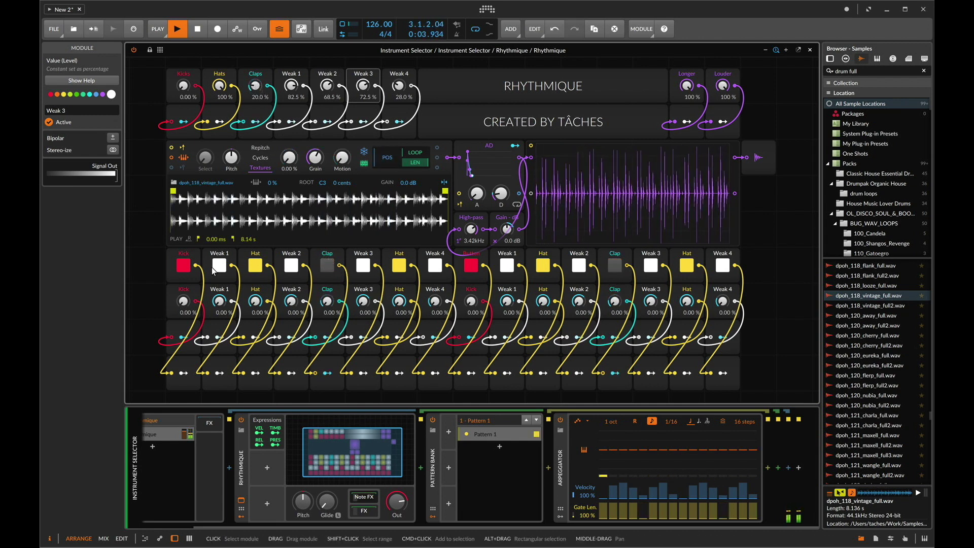
# Step: Turn off both Kick steps in the trigger row and rename the second Kick button's module to Kick
pyautogui.click(183, 265)
pyautogui.click(471, 257)
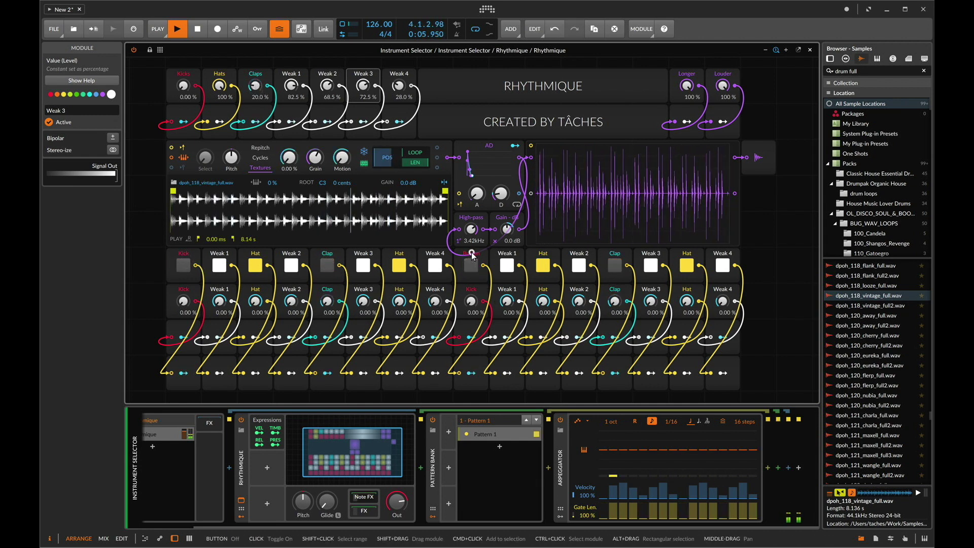
pyautogui.click(75, 116)
pyautogui.write('Kick')
pyautogui.press('Return')
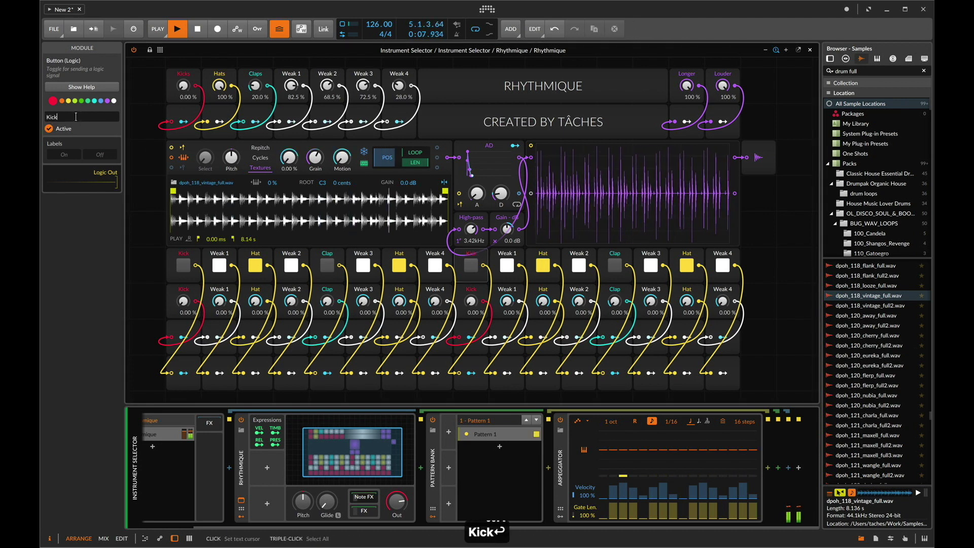
pyautogui.click(775, 256)
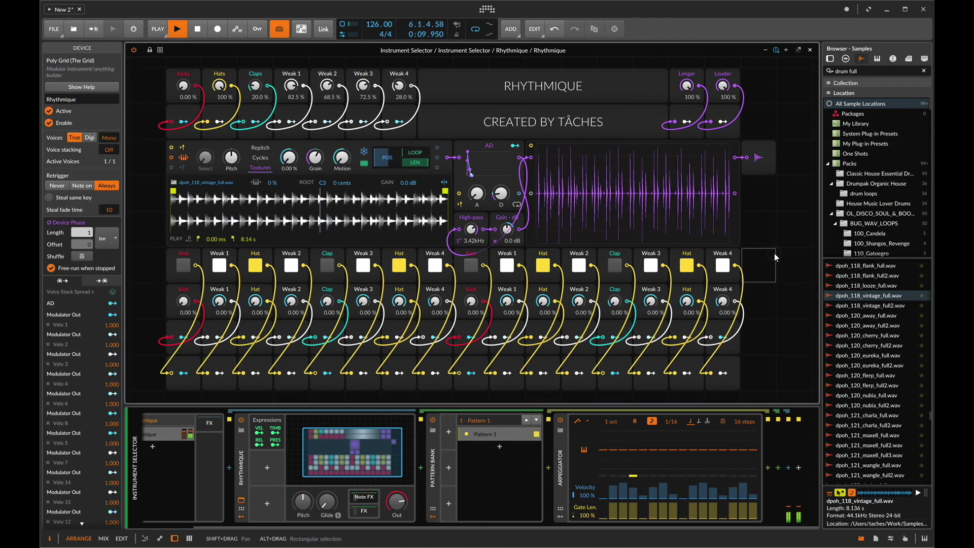
# Step: Stop playback and return from the Rhythmique grid editor to the arrangement
pyautogui.click(810, 49)
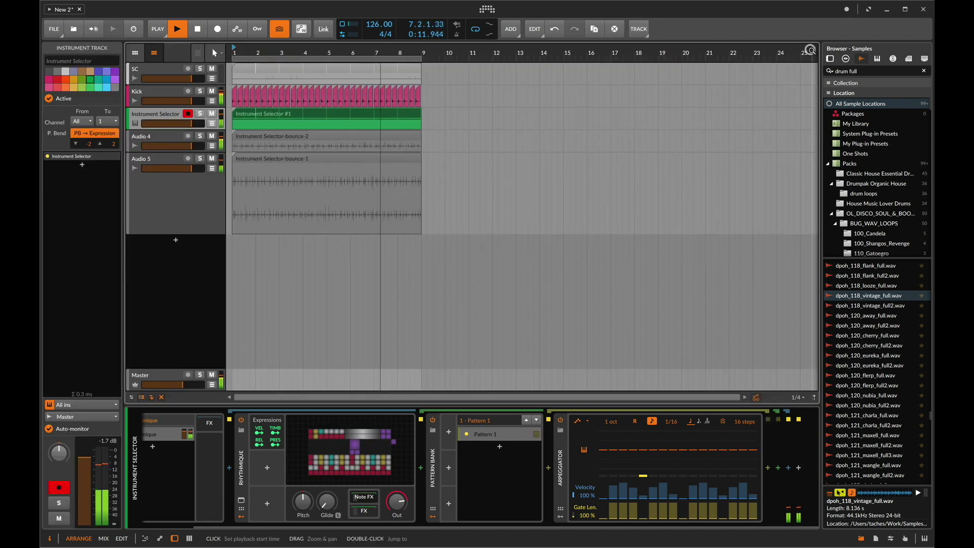
pyautogui.press('space')
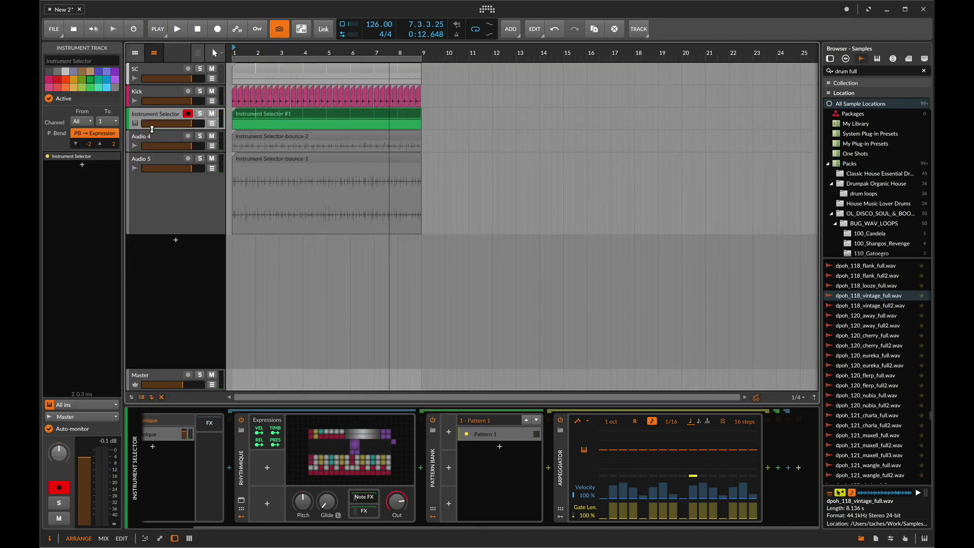
pyautogui.click(350, 452)
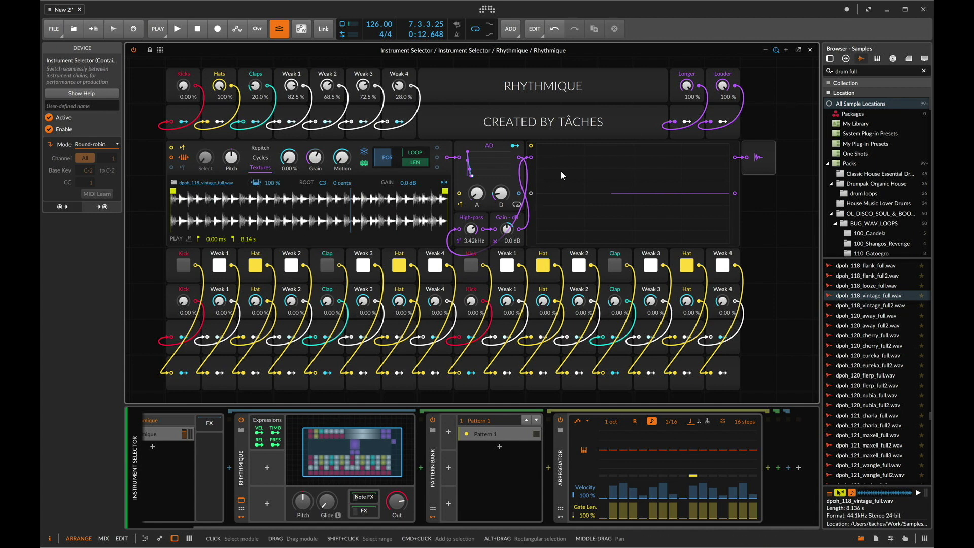
pyautogui.click(811, 49)
# Step: Open the Instrument Selector clip, transpose its note up to C5 and play it back
pyautogui.doubleClick(301, 116)
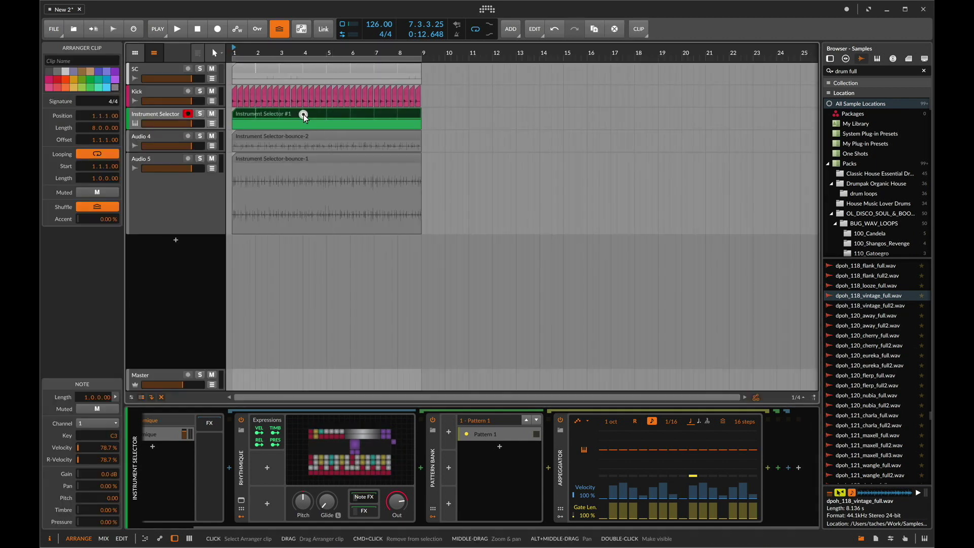
pyautogui.press('super+a')
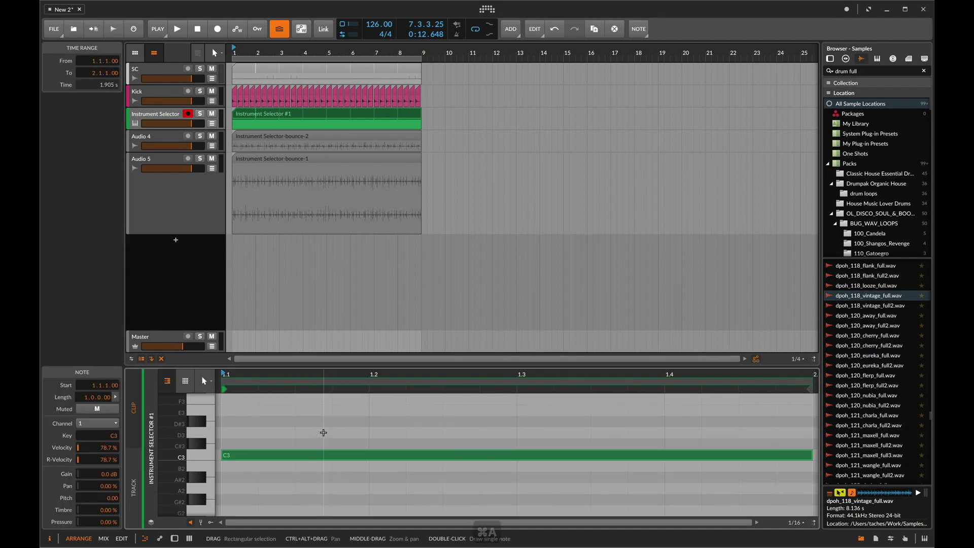
pyautogui.hotkey('shift', 'Up')
pyautogui.scroll(5, 323, 433)
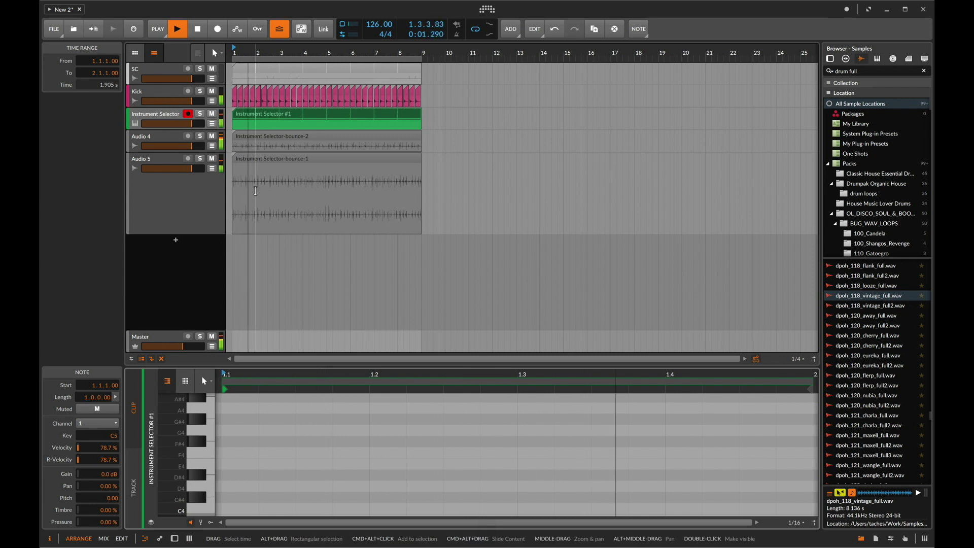
# Step: Solo the Instrument Selector track, try its clip's note at C3 and C2, and turn the solo off
pyautogui.click(200, 114)
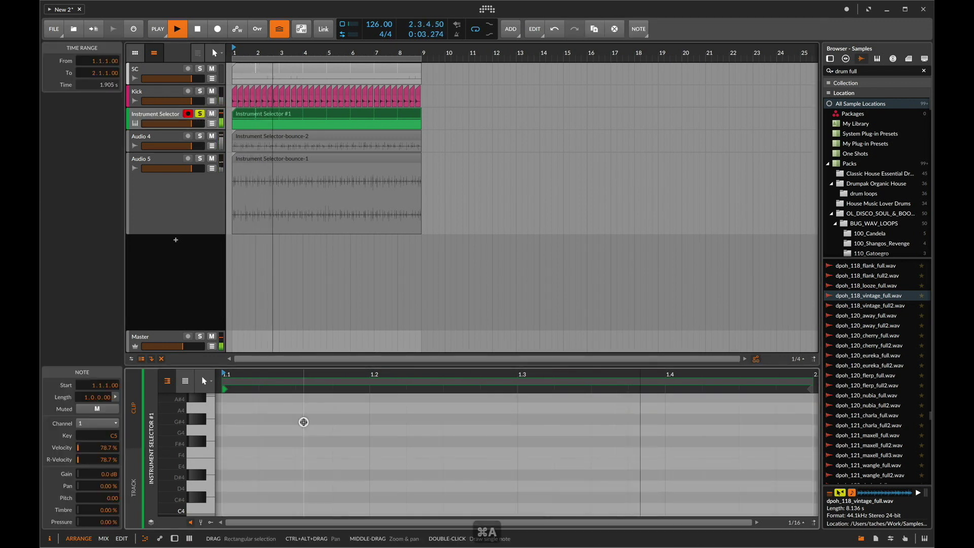
pyautogui.hotkey('shift', 'Down')
pyautogui.hotkey('shift', 'Down')
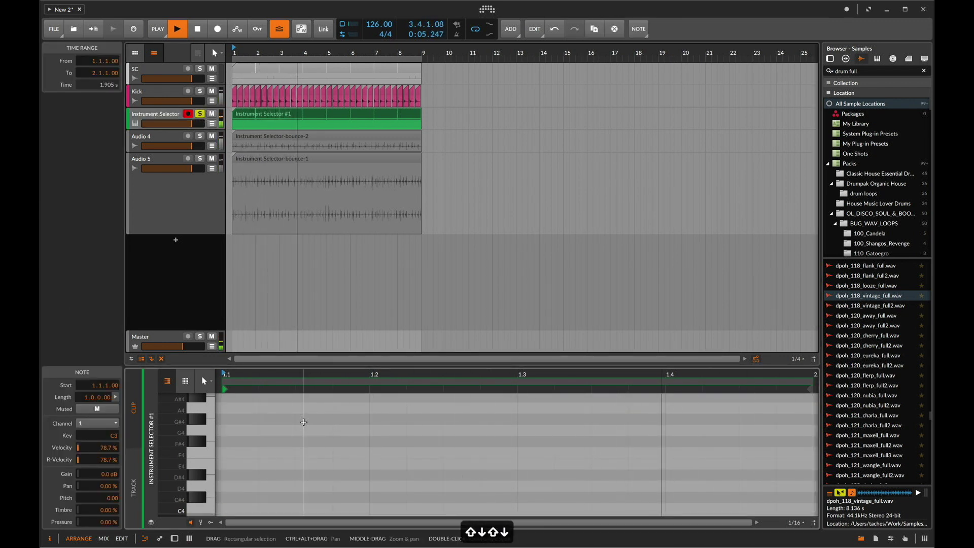
pyautogui.hotkey('shift', 'Down')
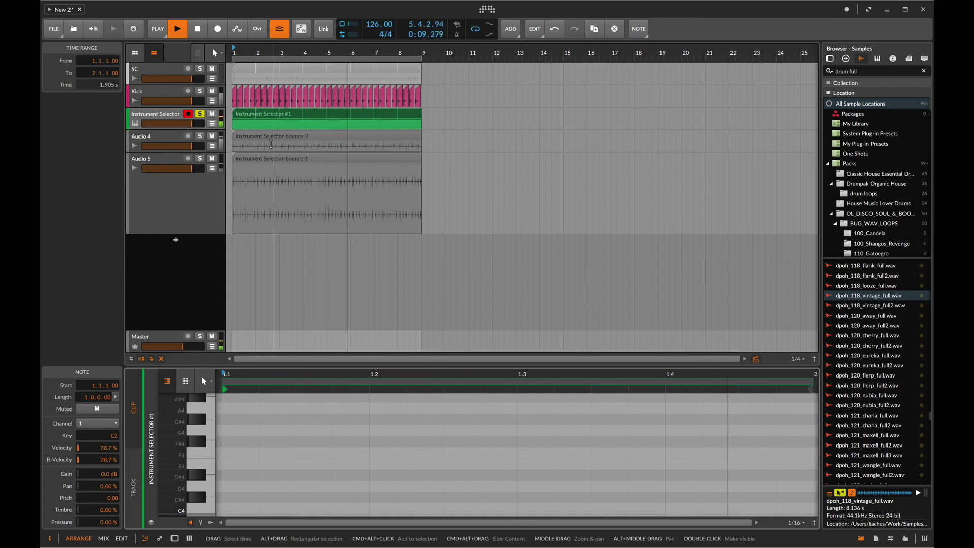
pyautogui.click(201, 114)
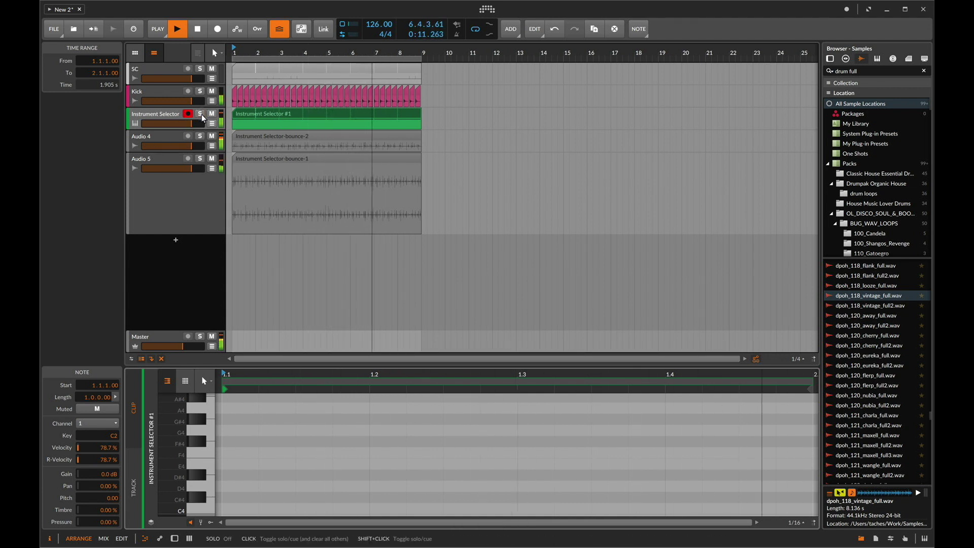
# Step: Transpose the Instrument Selector clip's note up to C4 and restart playback from the beginning
pyautogui.press('super+a')
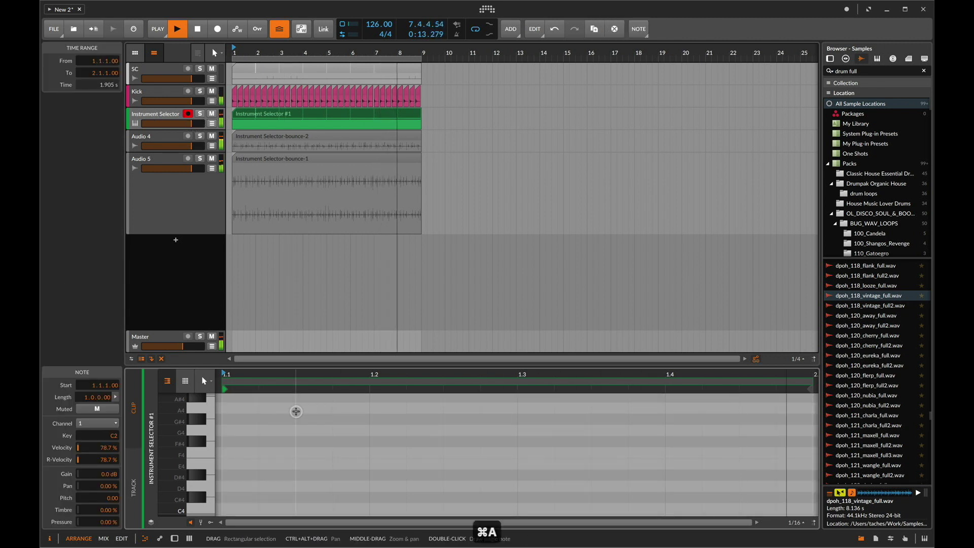
pyautogui.hotkey('shift', 'Up')
pyautogui.hotkey('shift', 'Up')
pyautogui.press('space')
pyautogui.press('space')
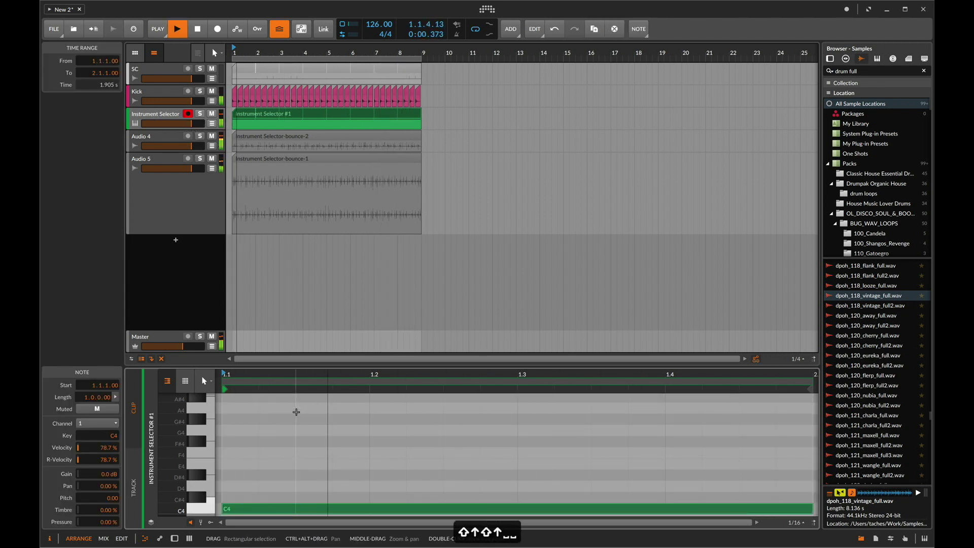
# Step: Duplicate the Instrument Selector track and open the Rhythmique grid on the duplicate
pyautogui.click(157, 115)
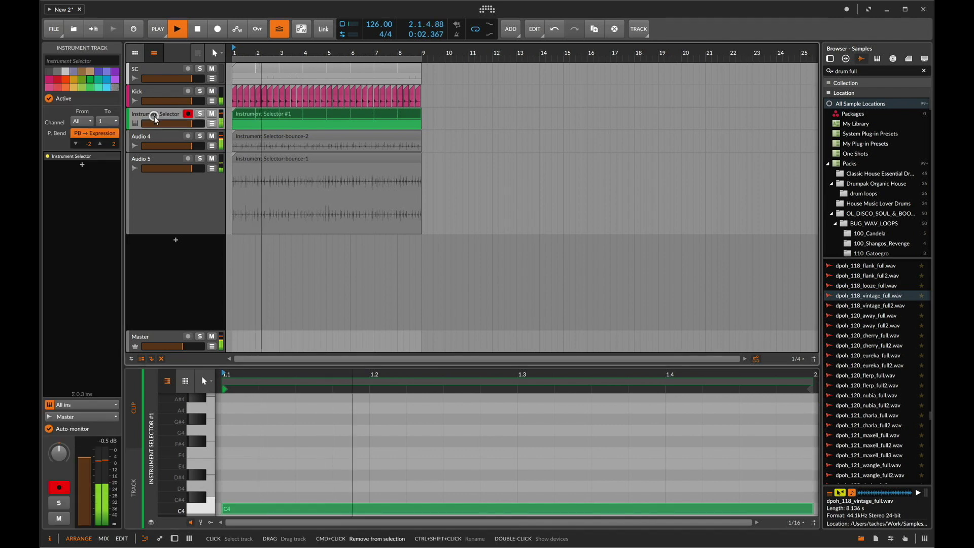
pyautogui.press('super+d')
pyautogui.press('d')
pyautogui.click(198, 435)
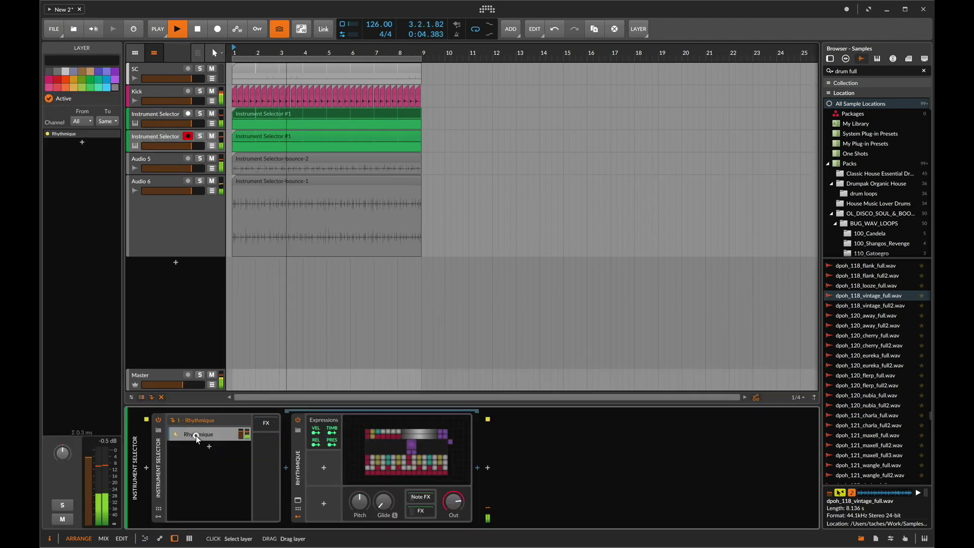
pyautogui.click(427, 469)
# Step: Load HL_DL_009_FULL_117.wav into the duplicate's sampler and set the global Weak 1 to 38.5% and Claps to 49.5%
pyautogui.scroll(-10, 850, 425)
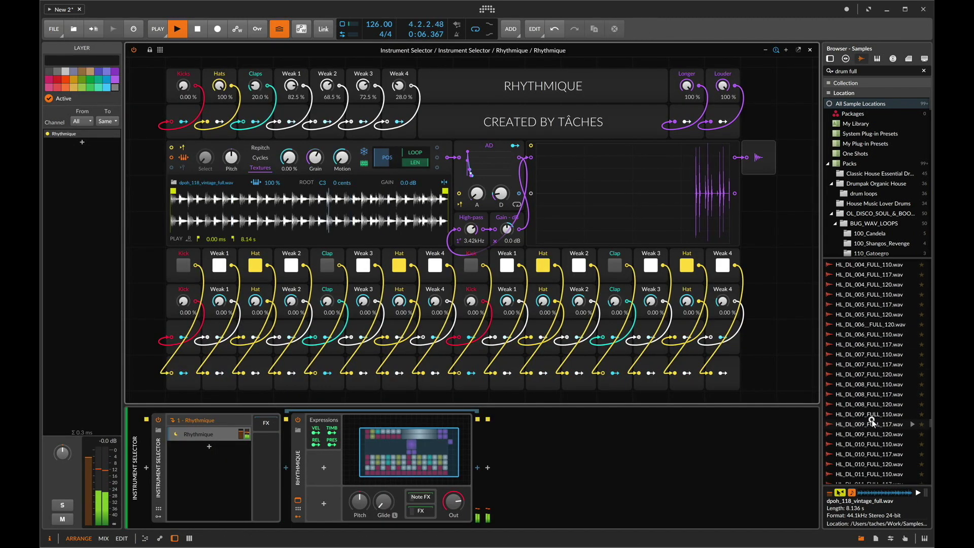
pyautogui.click(851, 424)
pyautogui.moveTo(440, 244); pyautogui.dragTo(305, 208)
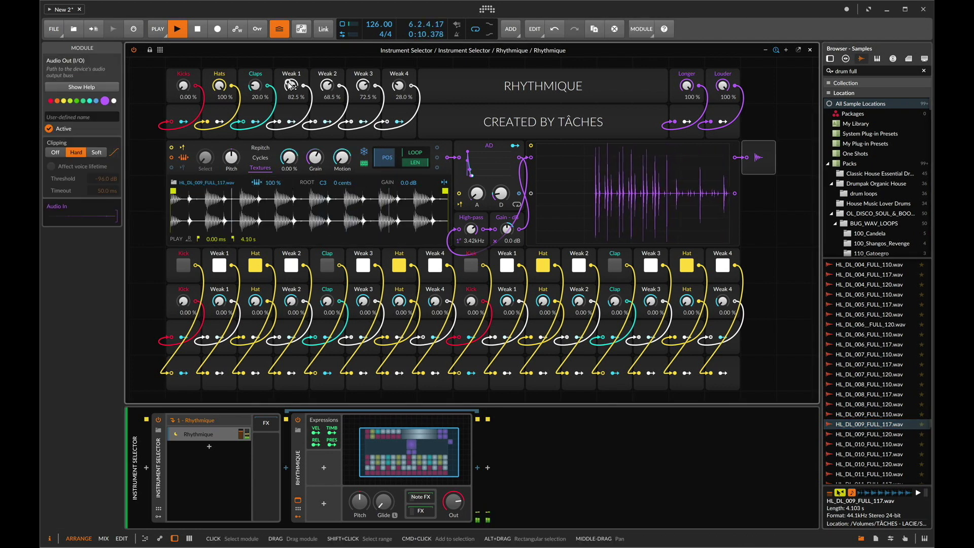
pyautogui.moveTo(291, 85); pyautogui.dragTo(291, 117)
pyautogui.moveTo(255, 85); pyautogui.dragTo(255, 64)
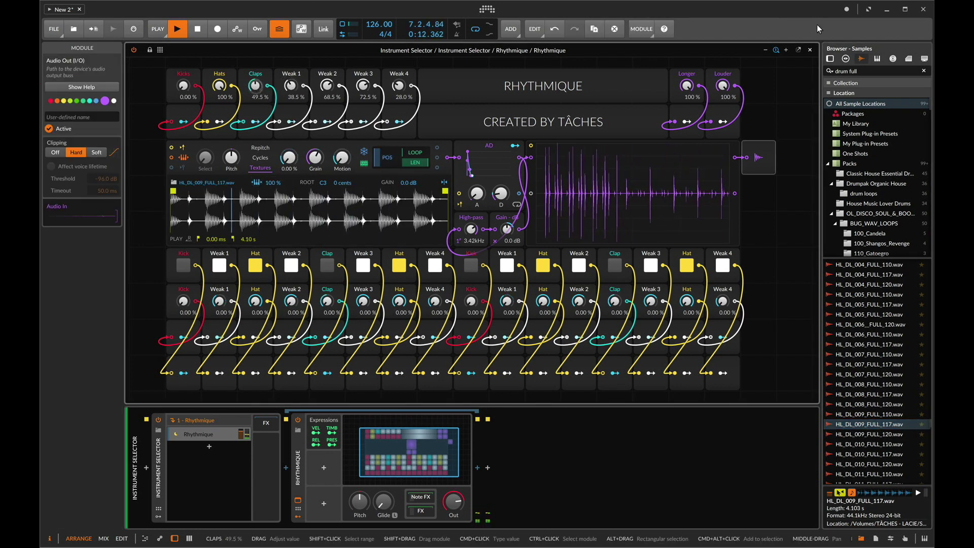
# Step: Close the grid editor and open the duplicated track's clip for note editing
pyautogui.click(812, 50)
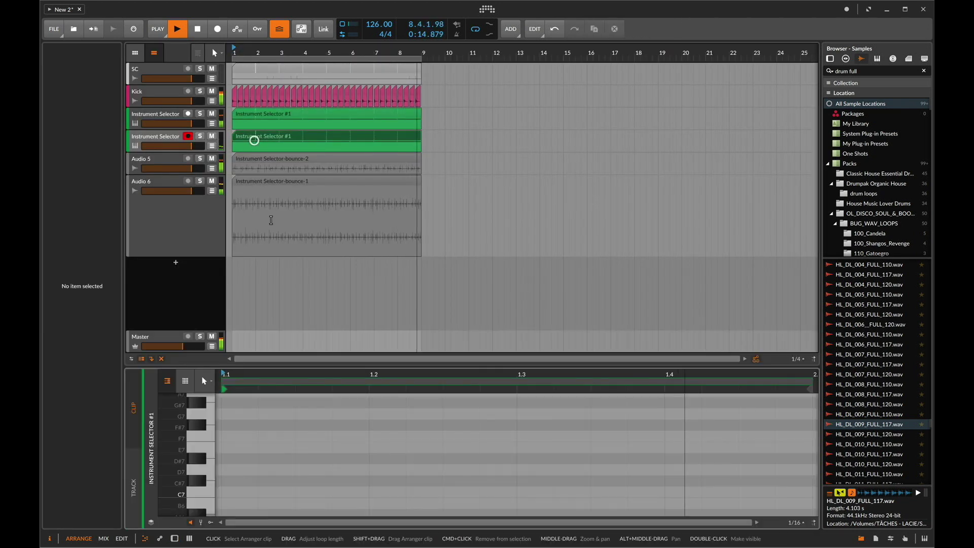
pyautogui.click(306, 471)
pyautogui.press('super+a')
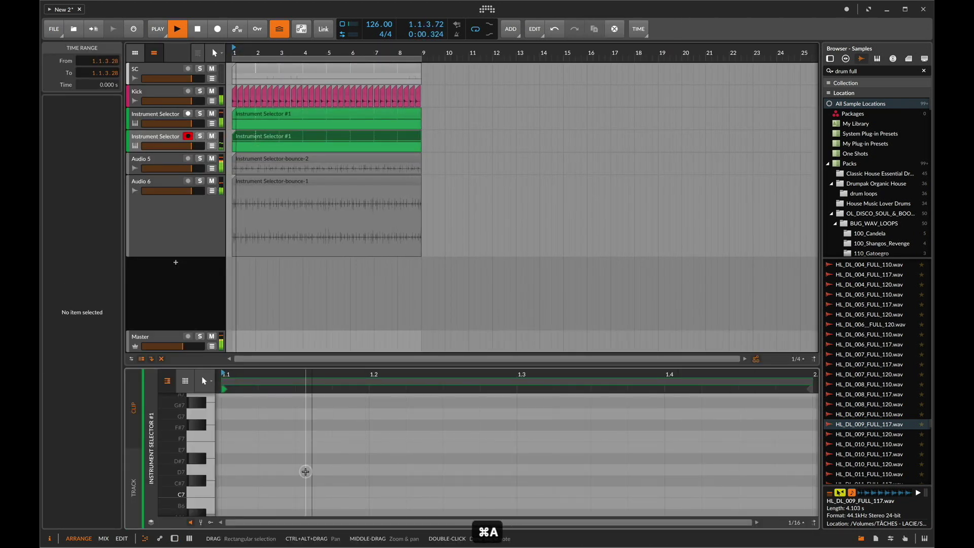
pyautogui.press('super+z')
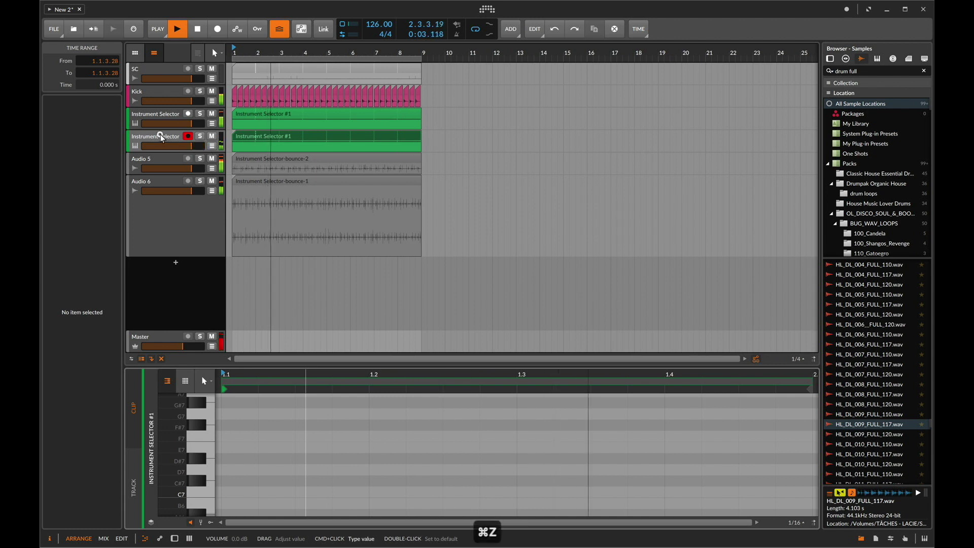
# Step: Solo the duplicated track, transpose its clip's note down to C3, and clear the solo to hear all tracks
pyautogui.click(161, 138)
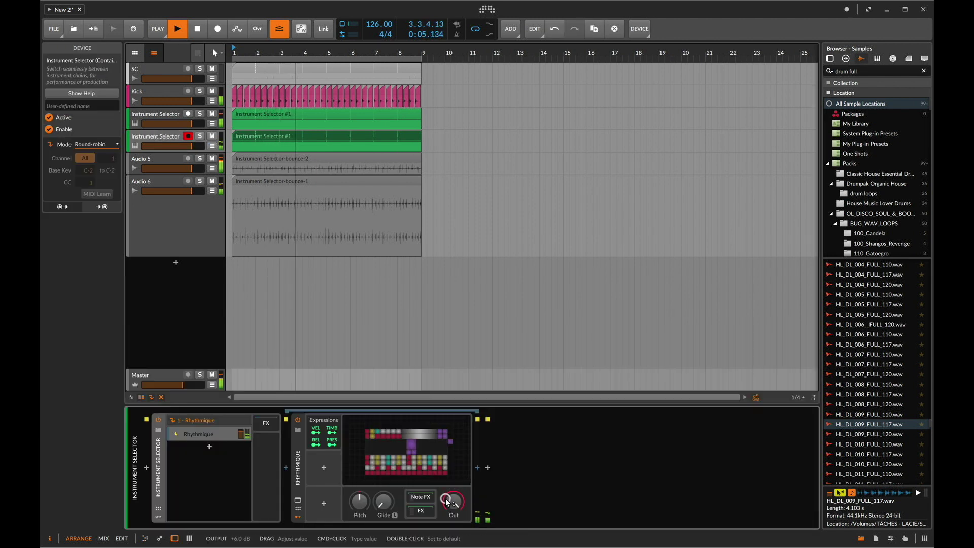
pyautogui.click(201, 137)
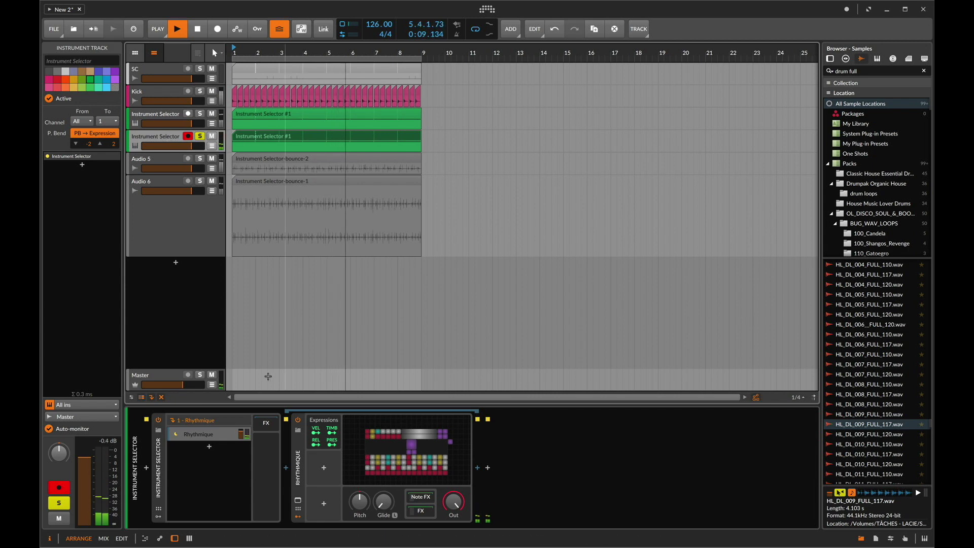
pyautogui.doubleClick(261, 135)
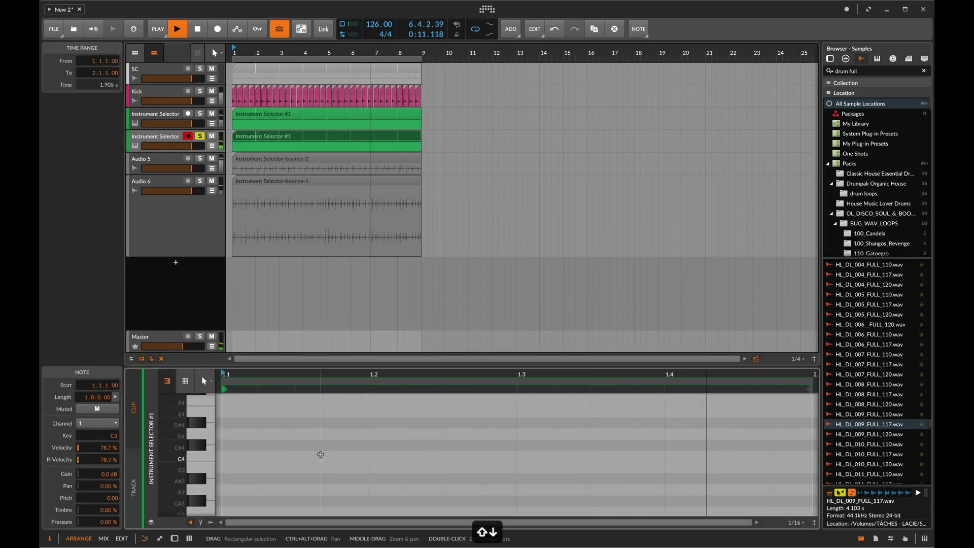
pyautogui.doubleClick(161, 145)
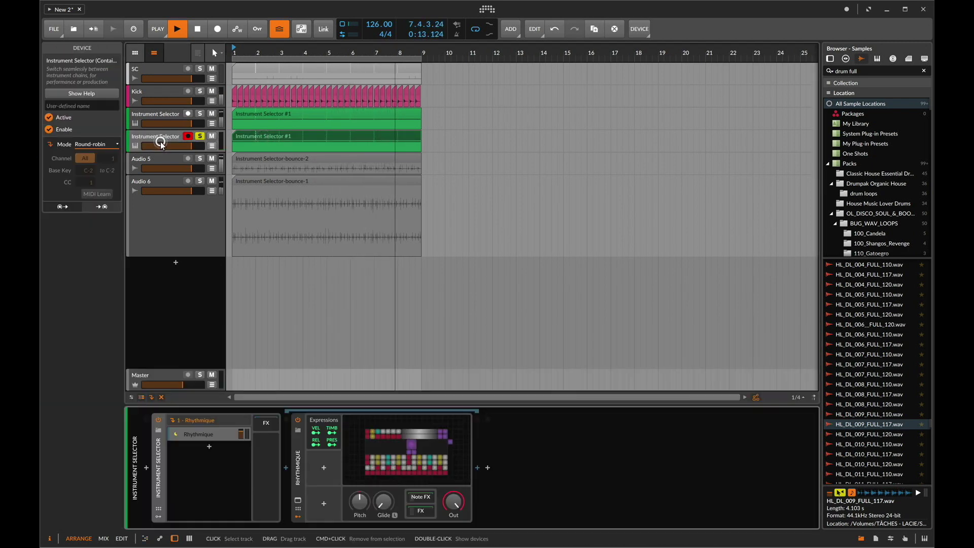
pyautogui.doubleClick(203, 114)
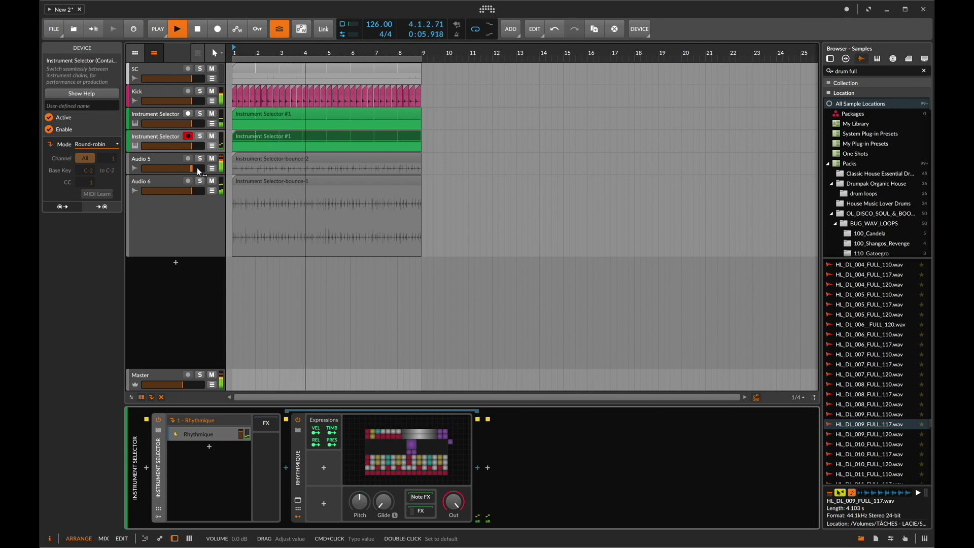
# Step: Stop playback and add a new instrument track below the duplicated Instrument Selector track
pyautogui.press('space')
pyautogui.click(163, 173)
pyautogui.click(159, 140)
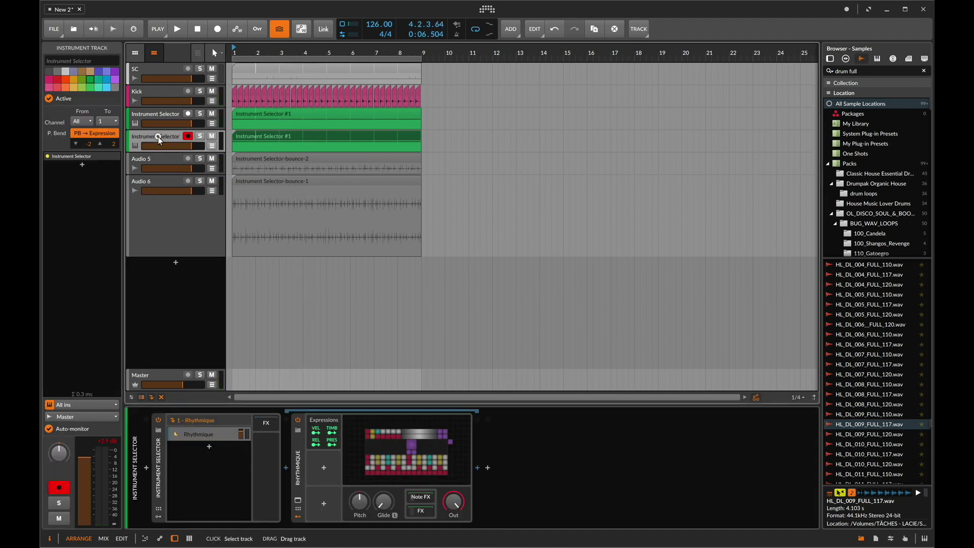
pyautogui.hotkey('ctrl', 't')
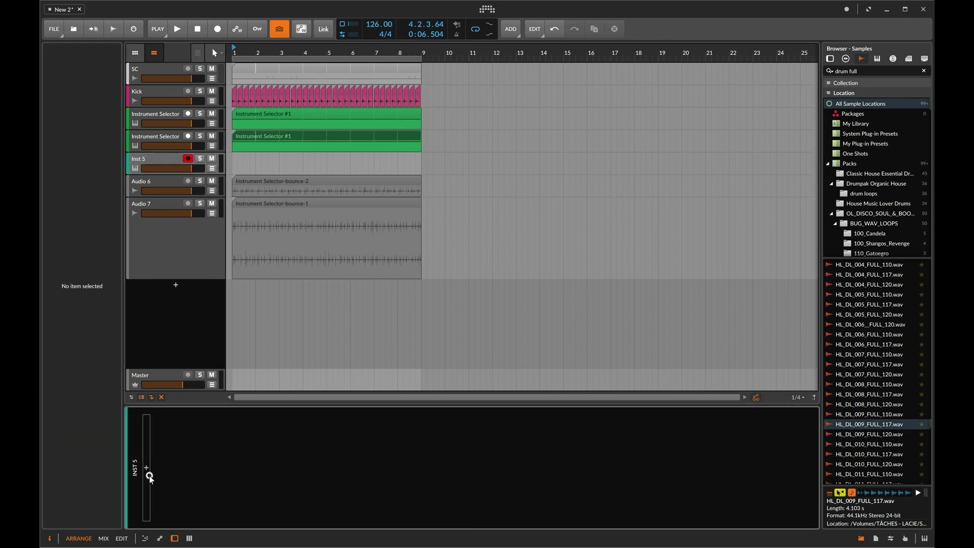
# Step: Search the device browser for "rhyth" and load the Rhythmique Poly Grid preset onto the new instrument track
pyautogui.click(150, 476)
pyautogui.write('rhyth')
pyautogui.press('Down')
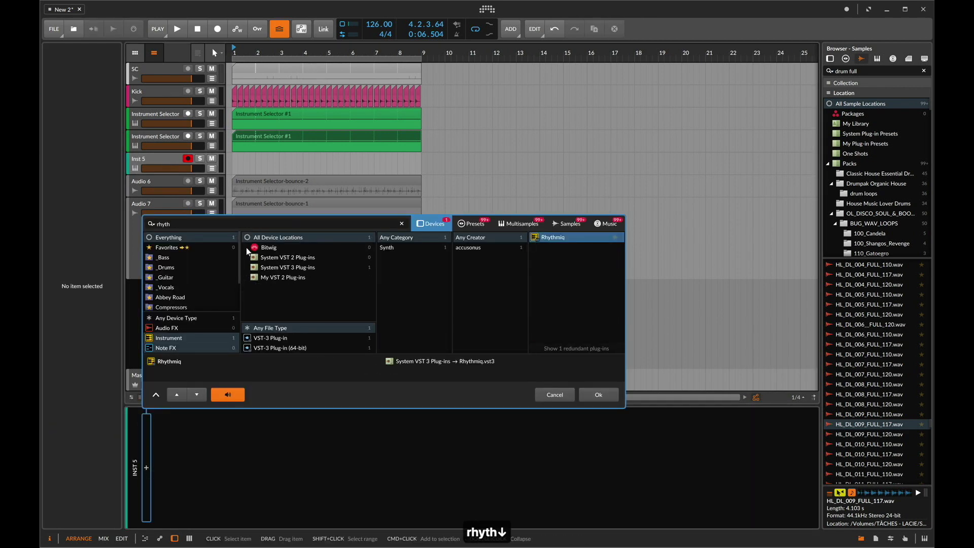
pyautogui.click(484, 224)
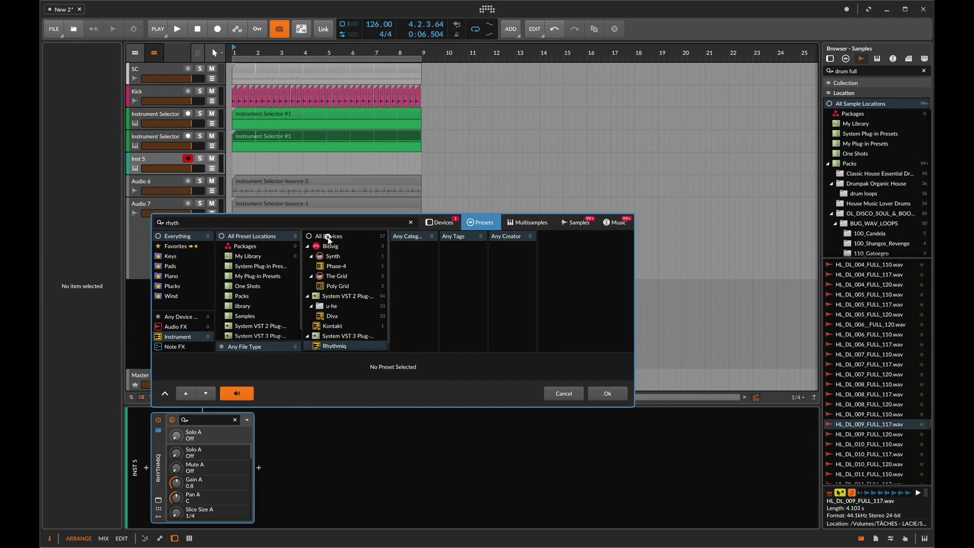
pyautogui.doubleClick(568, 236)
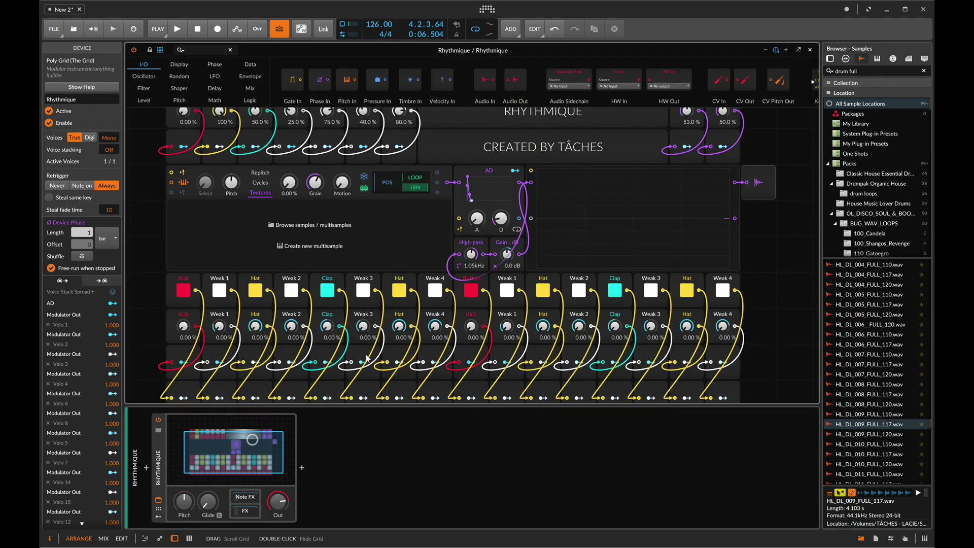
# Step: Search the sample browser for "bassline" and audition 172BPM_G_Feel-Good-Bass-Loop.wav
pyautogui.tripleClick(874, 70)
pyautogui.write('bassline')
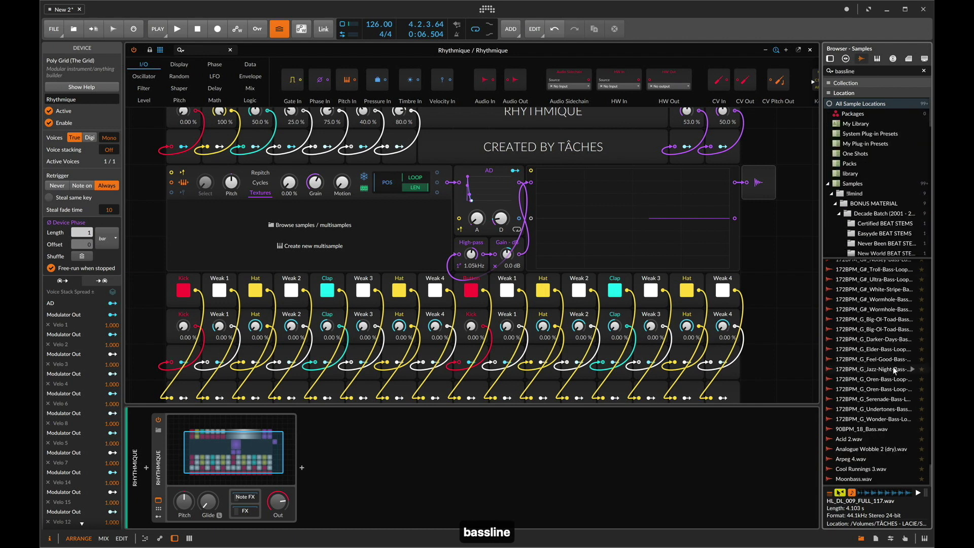
pyautogui.click(887, 362)
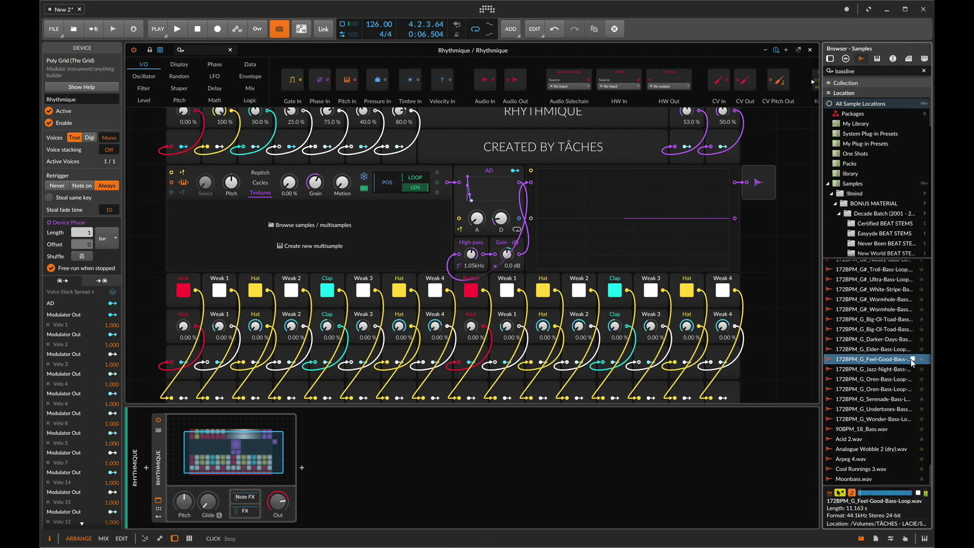
# Step: Audition 172BPM_G_Serenade-Bass-Loop.wav, load it into the Rhythmique sampler and set its play end to 9.24 s
pyautogui.click(888, 400)
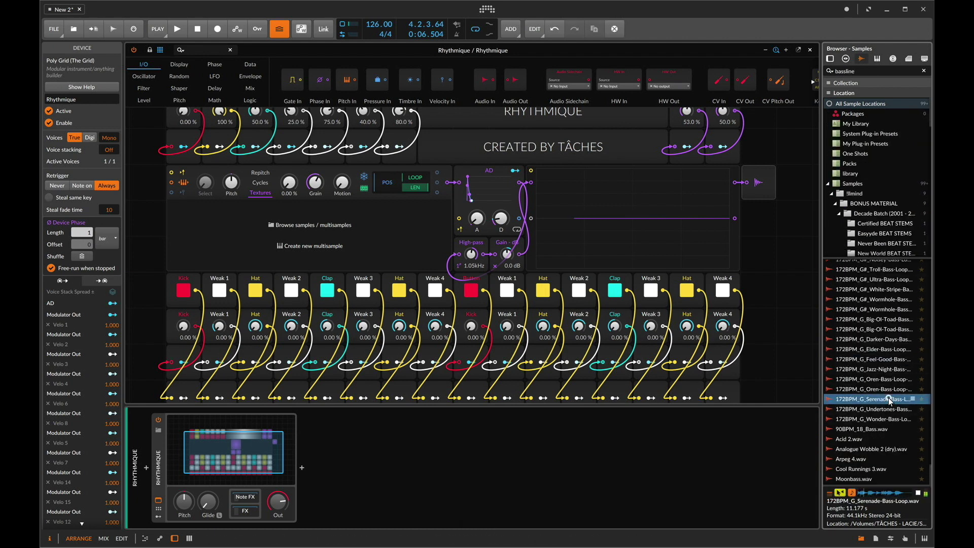
pyautogui.moveTo(396, 232); pyautogui.dragTo(367, 221)
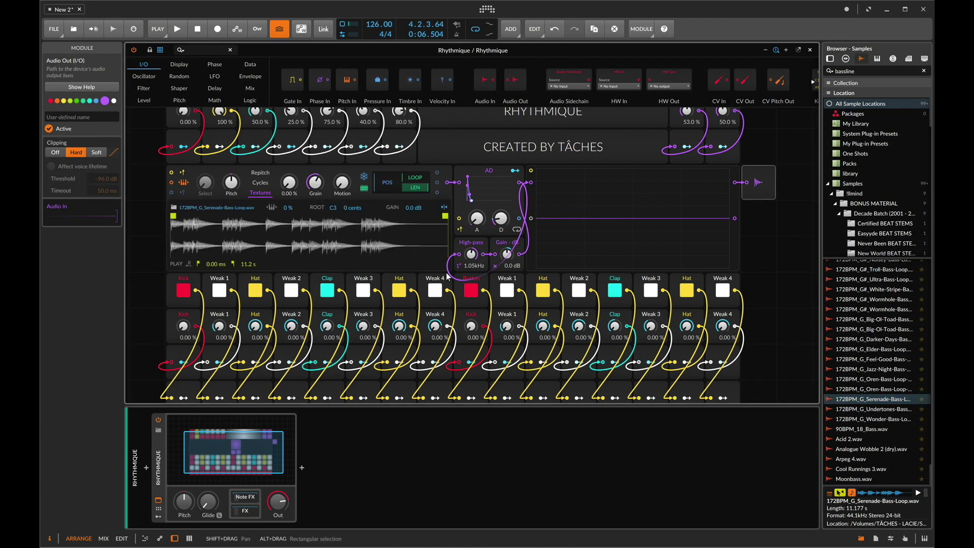
pyautogui.moveTo(444, 216); pyautogui.dragTo(402, 215)
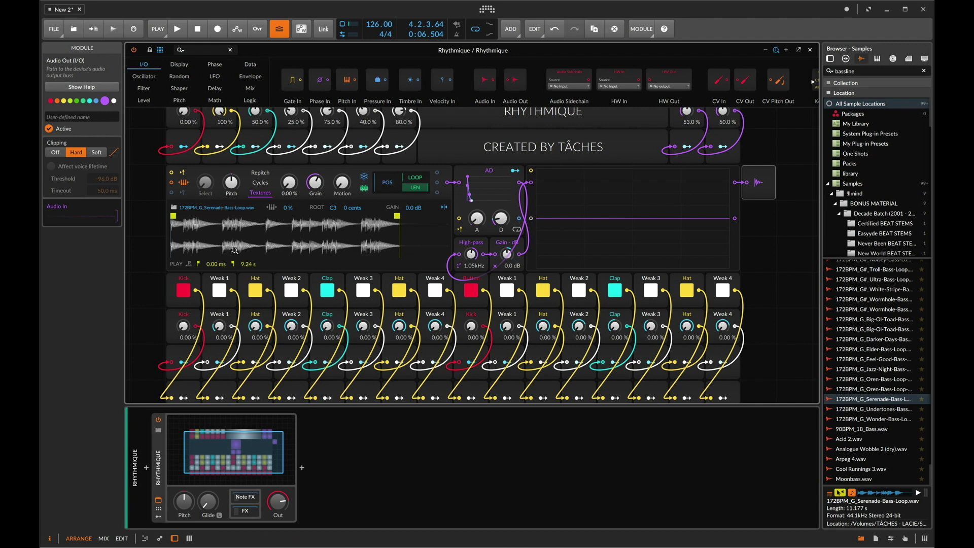
# Step: Close the grid editor and paste the looped note clip at bar 1 on the Rhythmique track
pyautogui.click(810, 55)
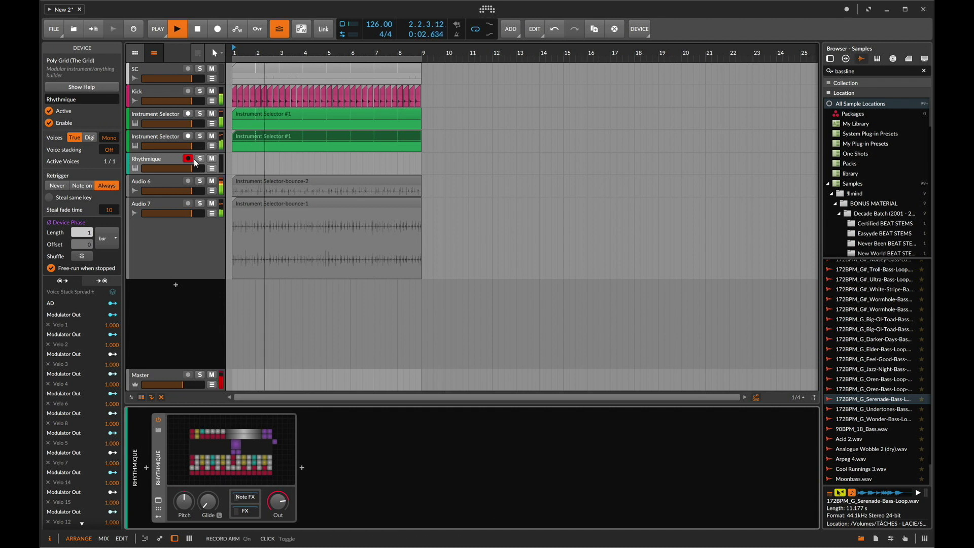
pyautogui.hotkey('ctrl', 'v')
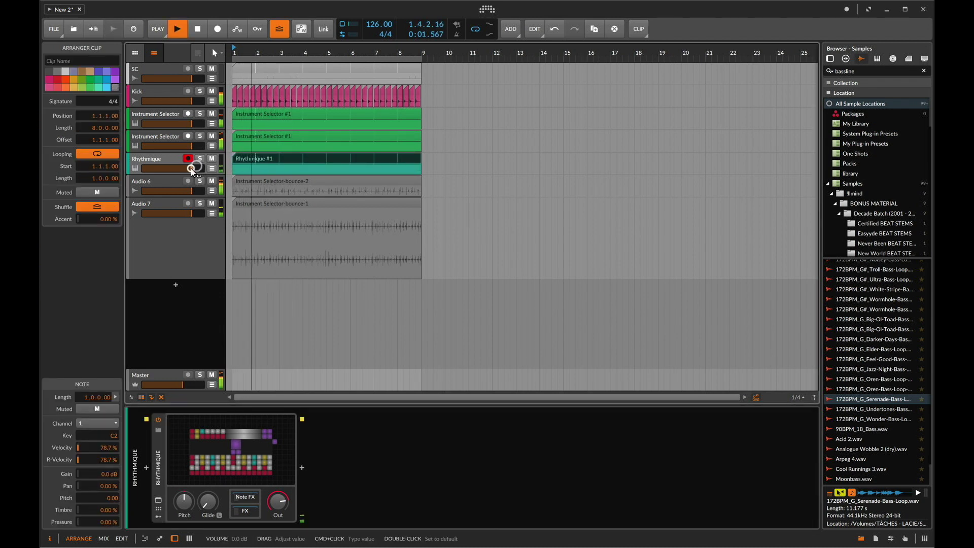
pyautogui.click(193, 170)
# Step: Reopen the Rhythmique patch, set Longer and Louder to 100% and Weak 1 to 49%, and lengthen the AD envelope's decay
pyautogui.click(231, 449)
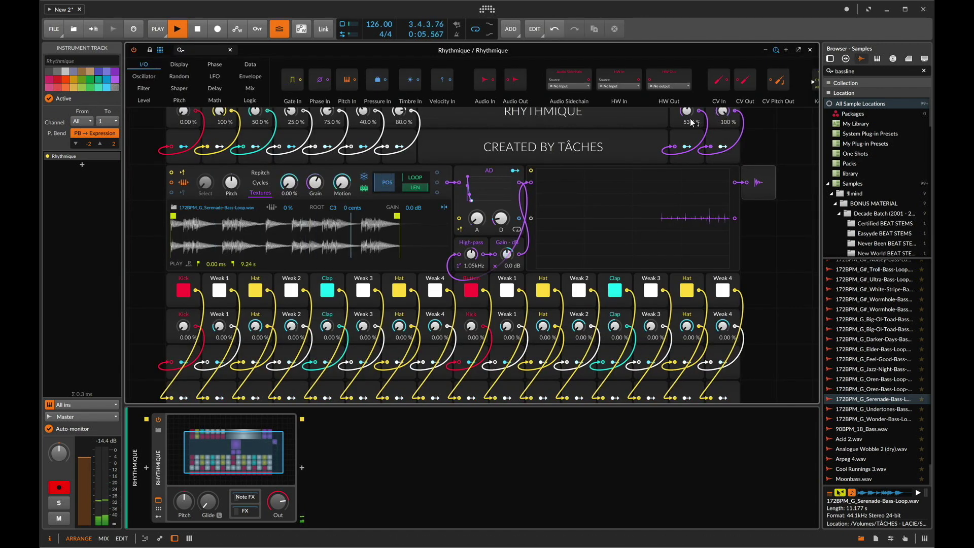
pyautogui.scroll(1, 362, 215)
pyautogui.scroll(1, 361, 211)
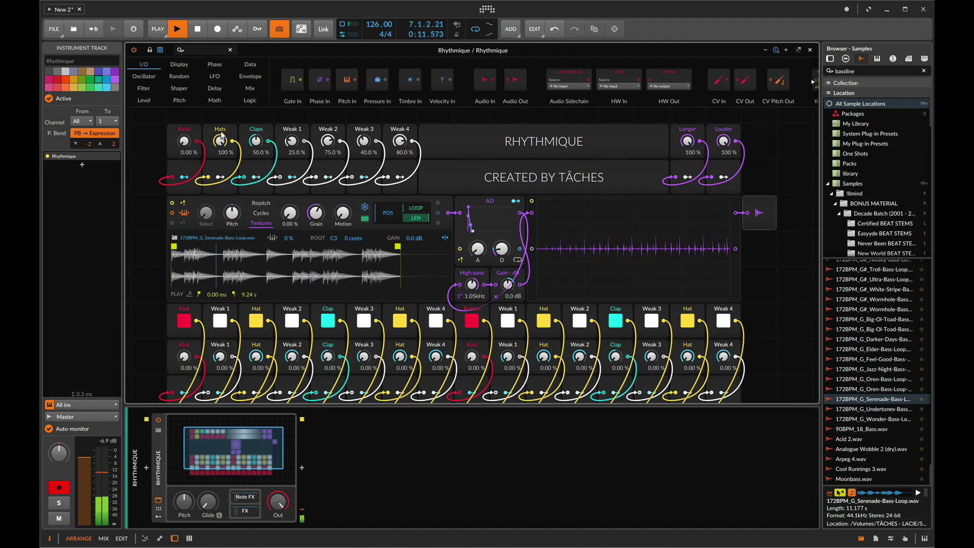
pyautogui.moveTo(292, 147); pyautogui.dragTo(292, 143)
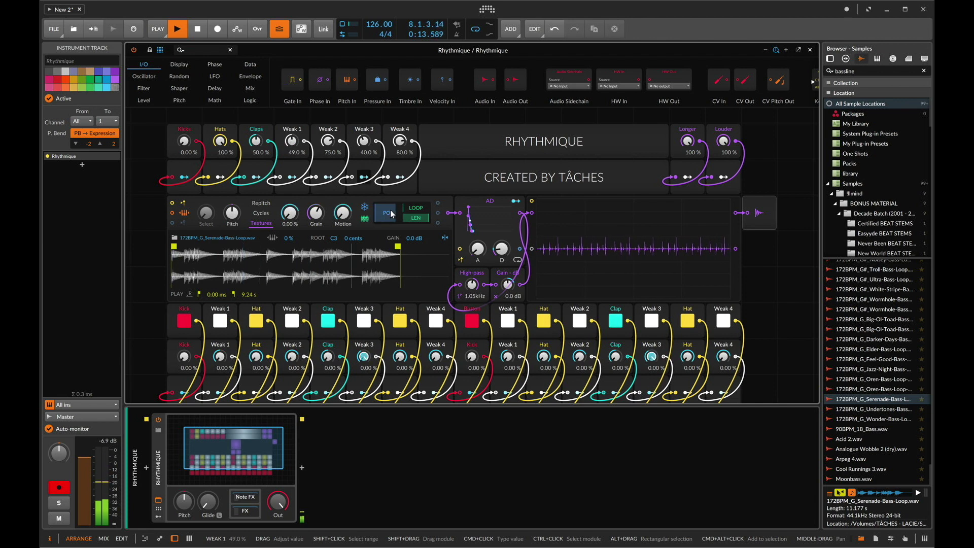
pyautogui.moveTo(501, 248)
pyautogui.moveTo(501, 248); pyautogui.dragTo(501, 240)
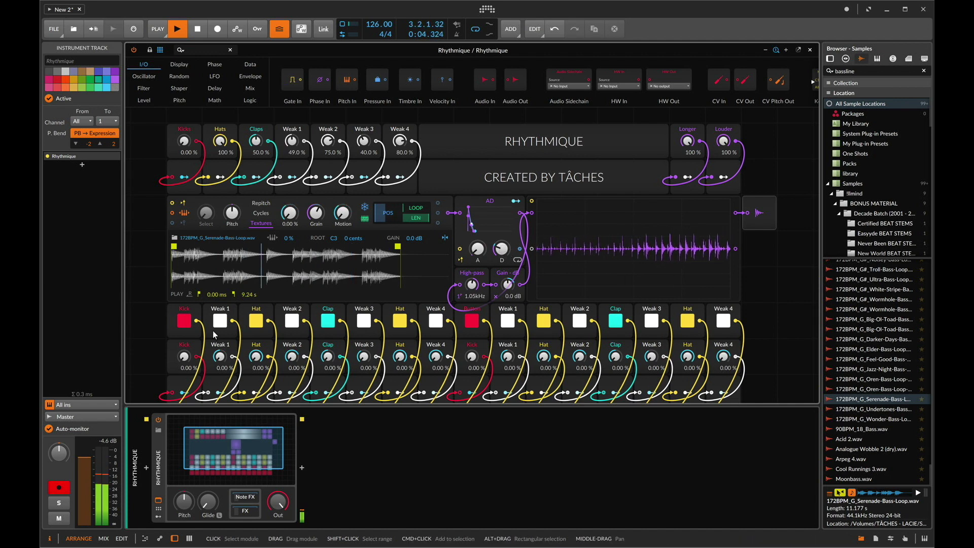
# Step: Insert an Instrument Selector before Rhythmique by searching devices for "selec", and move the Rhythmique device inside it
pyautogui.click(146, 467)
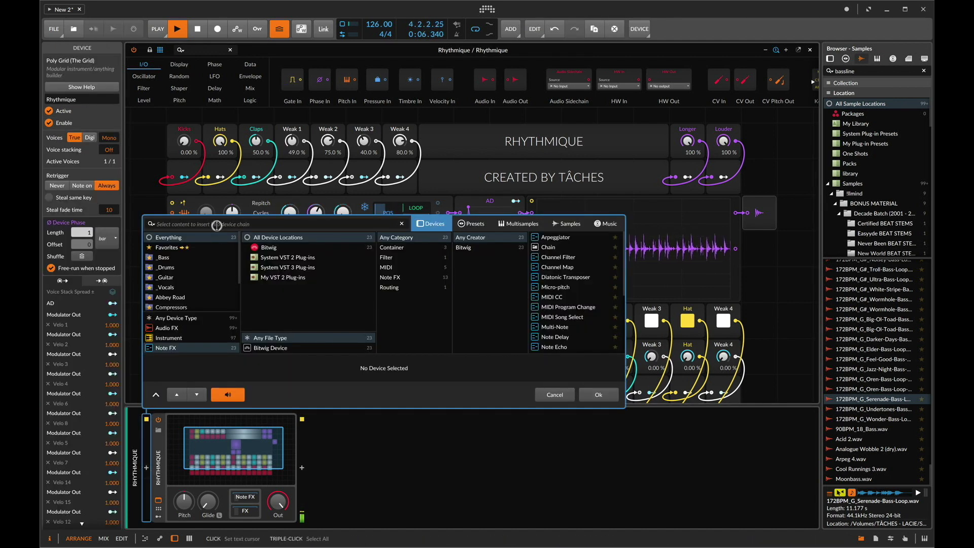
pyautogui.write('selec')
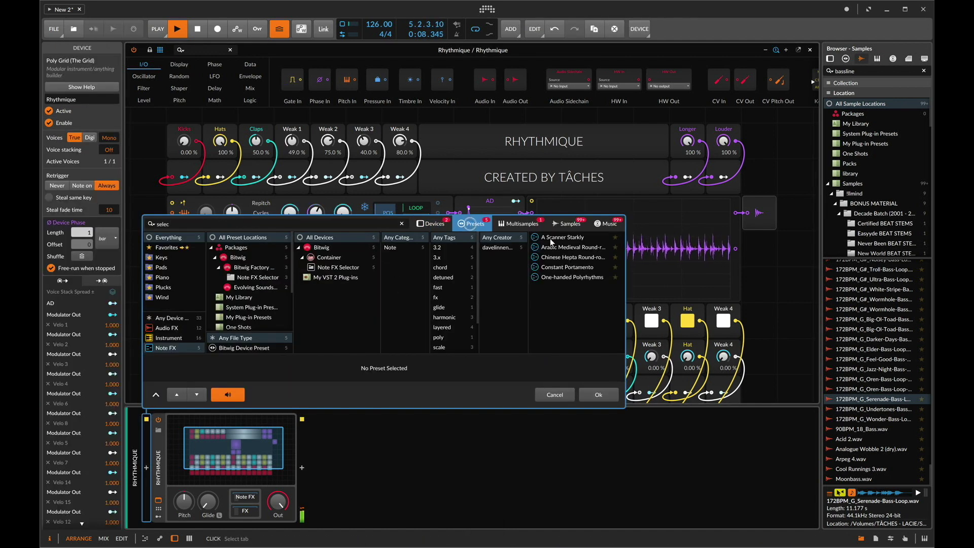
pyautogui.click(176, 318)
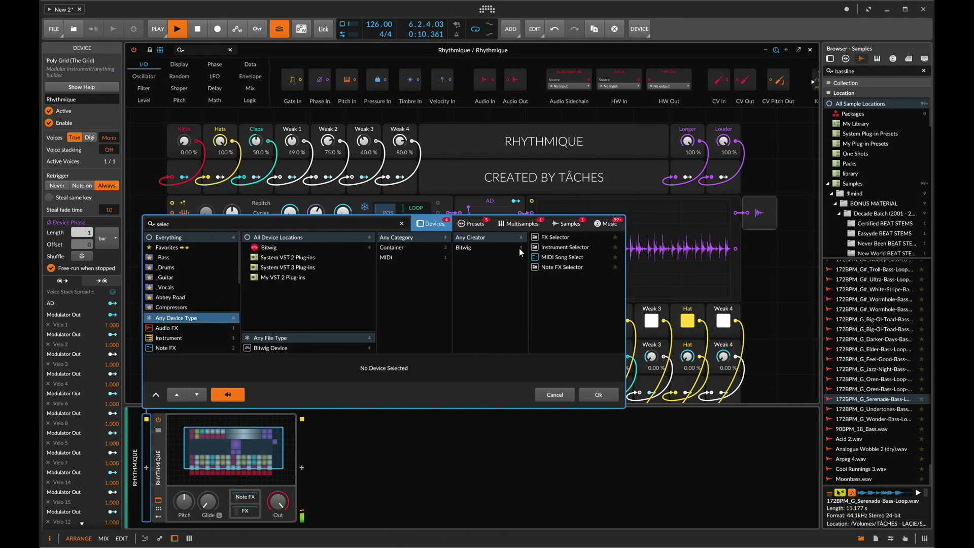
pyautogui.doubleClick(561, 247)
pyautogui.click(292, 422)
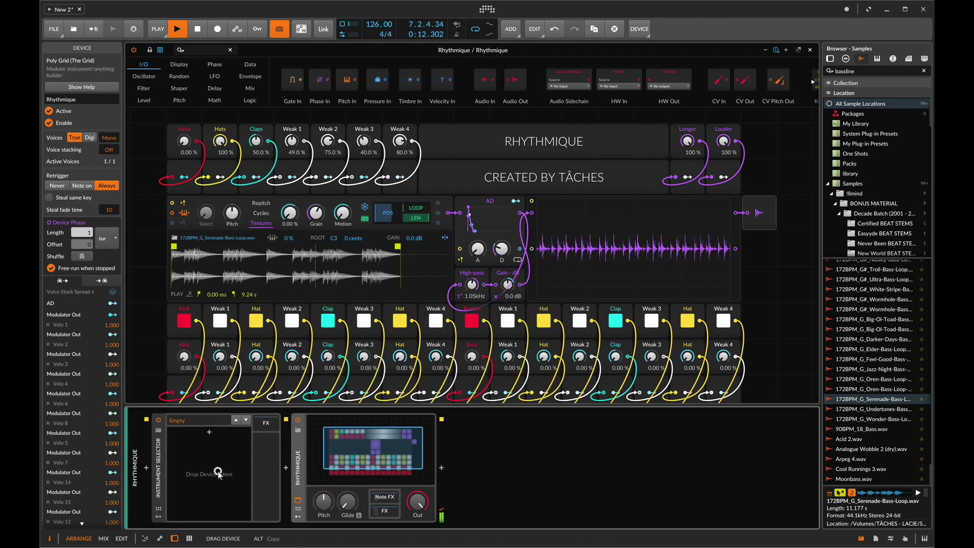
pyautogui.moveTo(218, 473); pyautogui.dragTo(199, 437)
# Step: Duplicate the Rhythmique layer and set the copy's Weak 1 to 34%, Weak 2 to 84.5%, Weak 3 to 26% and Weak 4 to 89.5%
pyautogui.press('super+d')
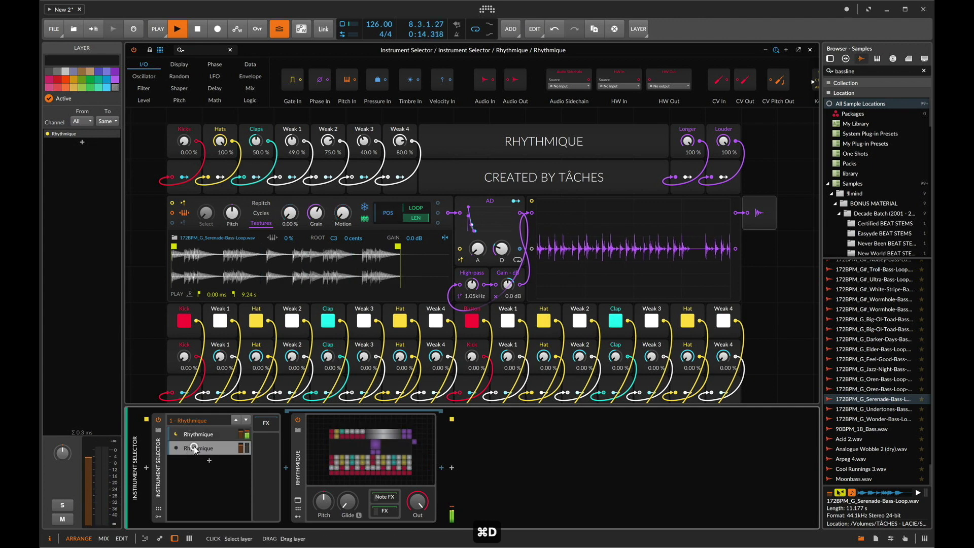
pyautogui.click(373, 449)
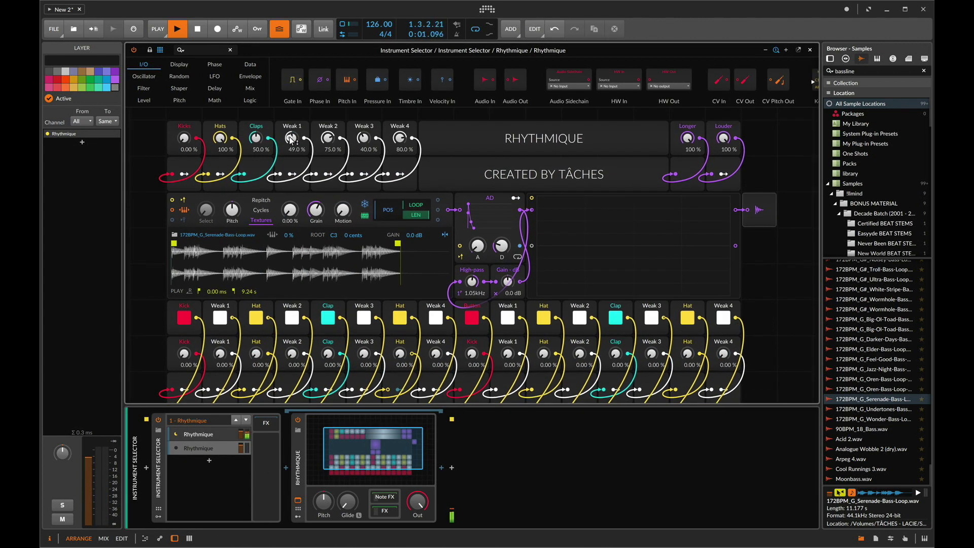
pyautogui.moveTo(292, 140); pyautogui.dragTo(400, 133)
# Step: Duplicate the second Rhythmique layer and set the copy's Weak 1 to 79.5%, Weak 2 to 53%, Weak 3 to 3% and Weak 4 to 59.5%
pyautogui.click(197, 448)
pyautogui.press('super+d')
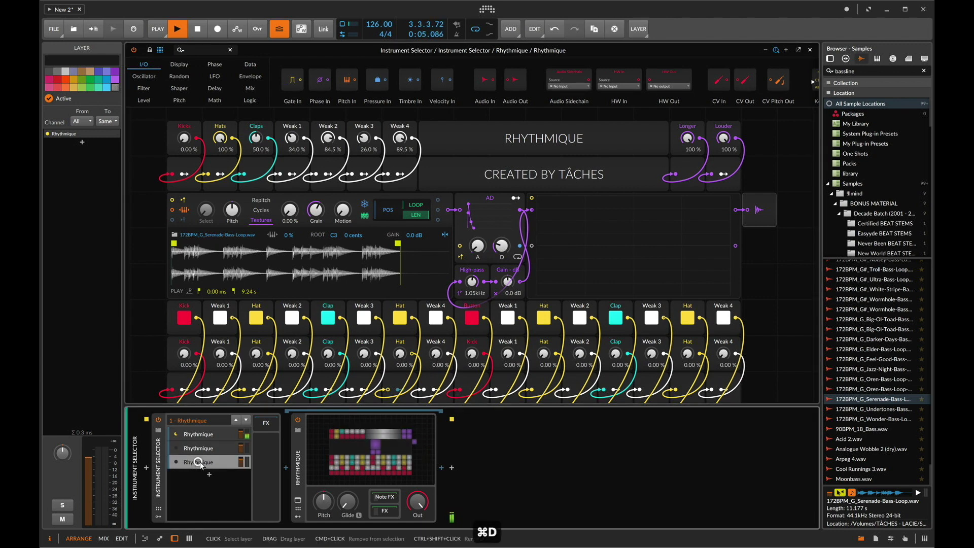
pyautogui.click(373, 449)
pyautogui.moveTo(292, 140); pyautogui.dragTo(399, 150)
# Step: Set the Instrument Selector's mode to Round-robin, stop playback and close the grid editor
pyautogui.click(161, 457)
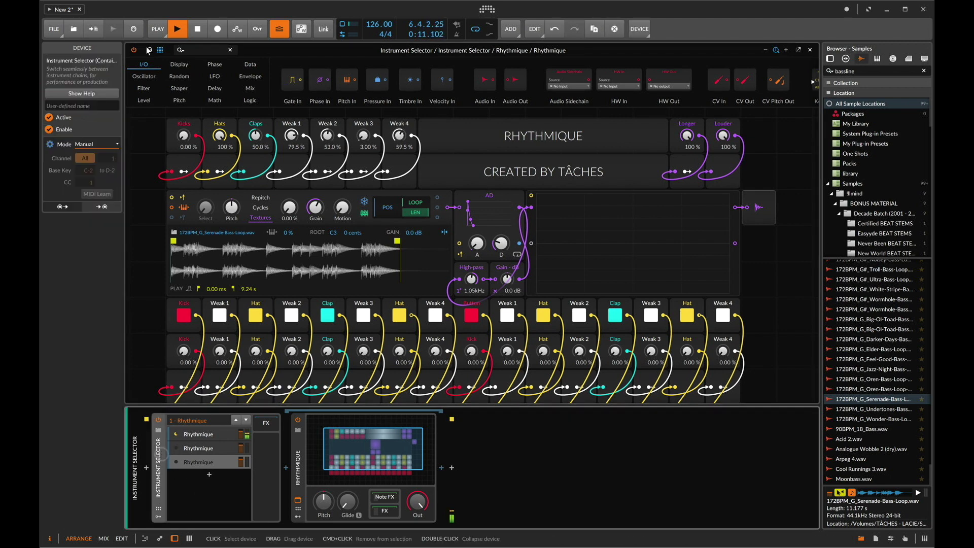
pyautogui.click(87, 144)
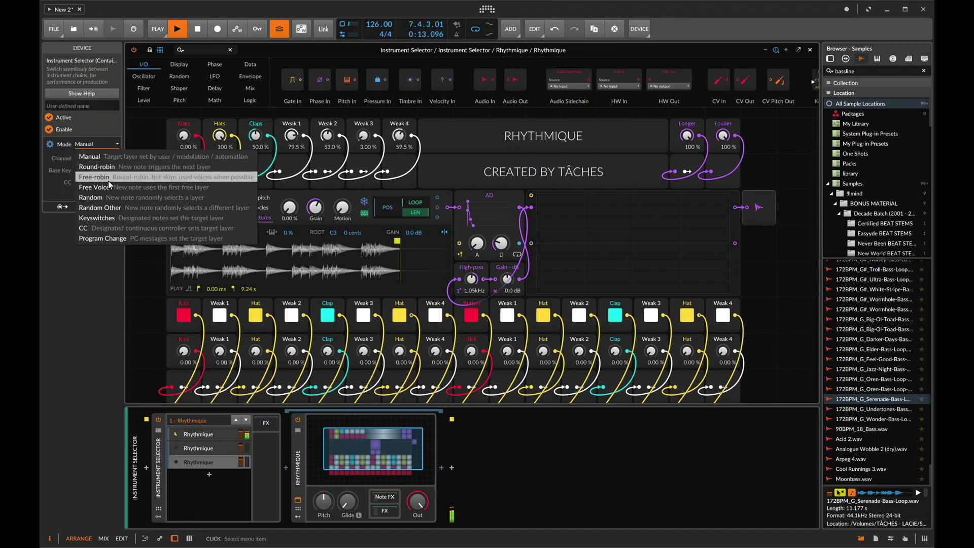
pyautogui.click(96, 166)
pyautogui.press('space')
pyautogui.click(810, 49)
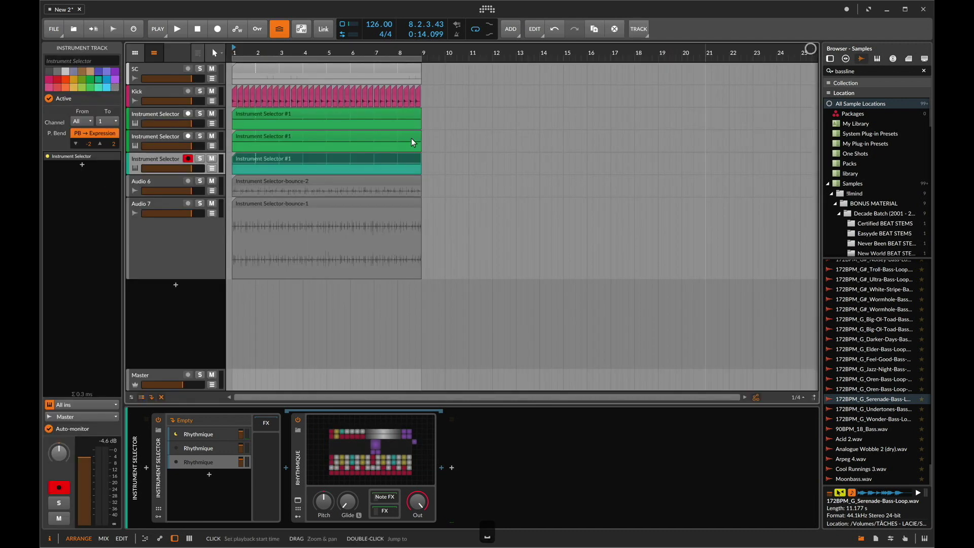
# Step: Play the arrangement with the new bass clip, and duplicate the third Instrument Selector track
pyautogui.click(255, 159)
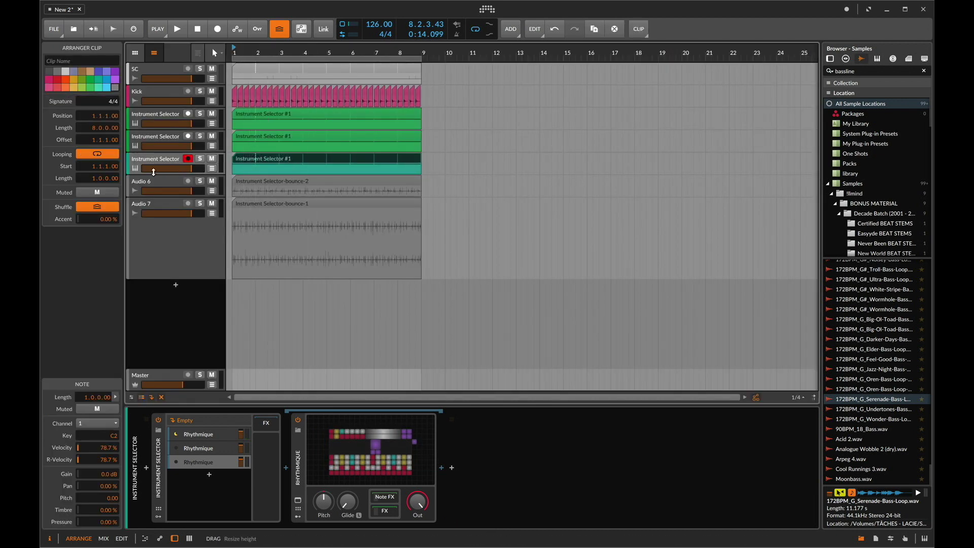
pyautogui.press('space')
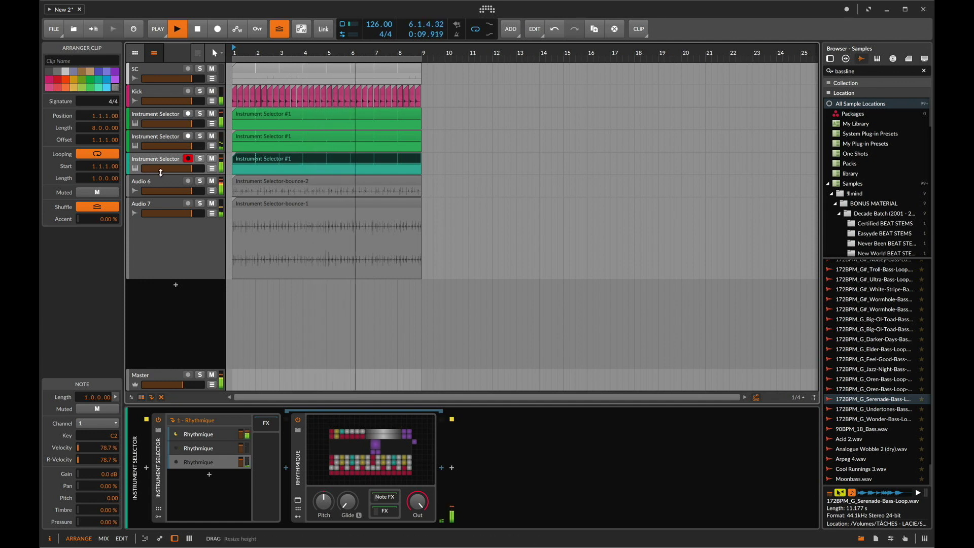
pyautogui.click(160, 159)
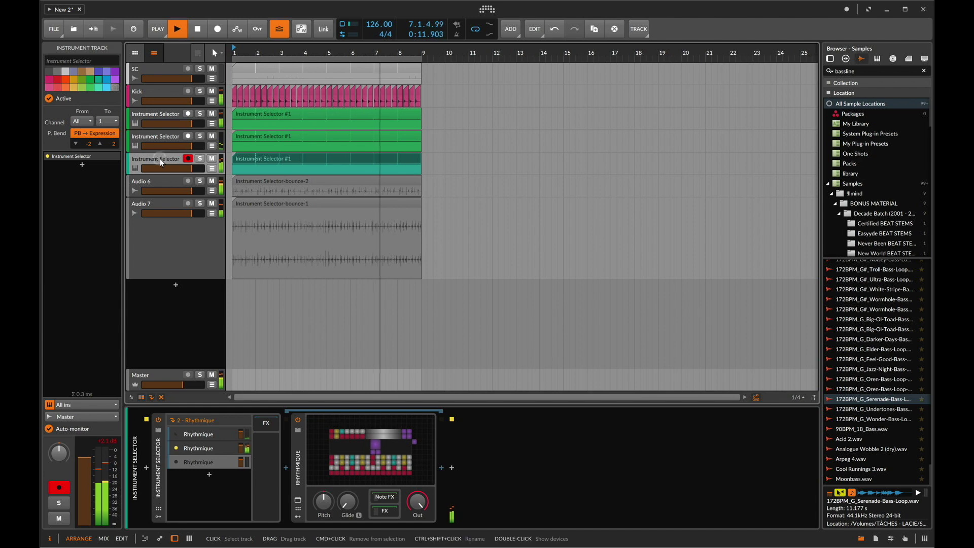
pyautogui.press('super+d')
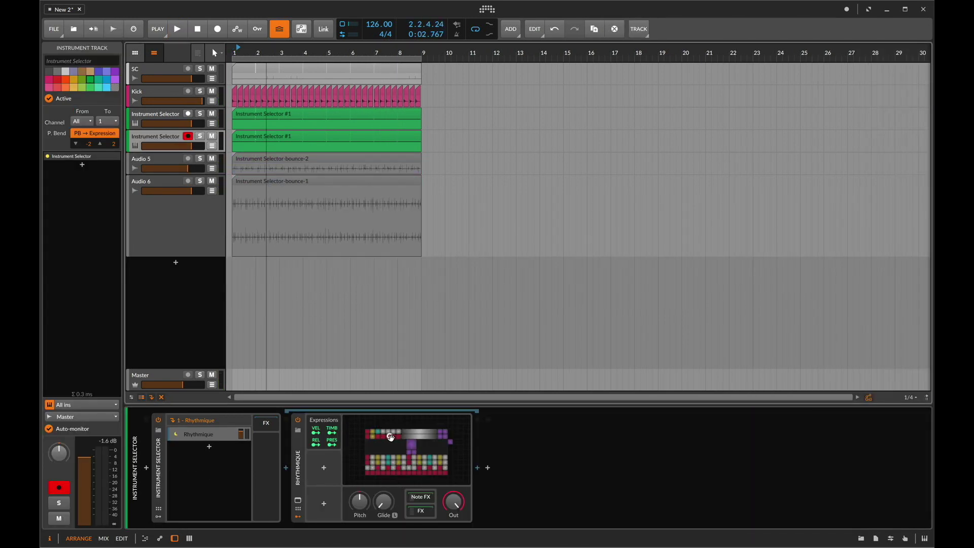
# Step: Open the Rhythmique patch on the second Instrument Selector track and look over its amount knobs, sampler and step rows
pyautogui.click(391, 437)
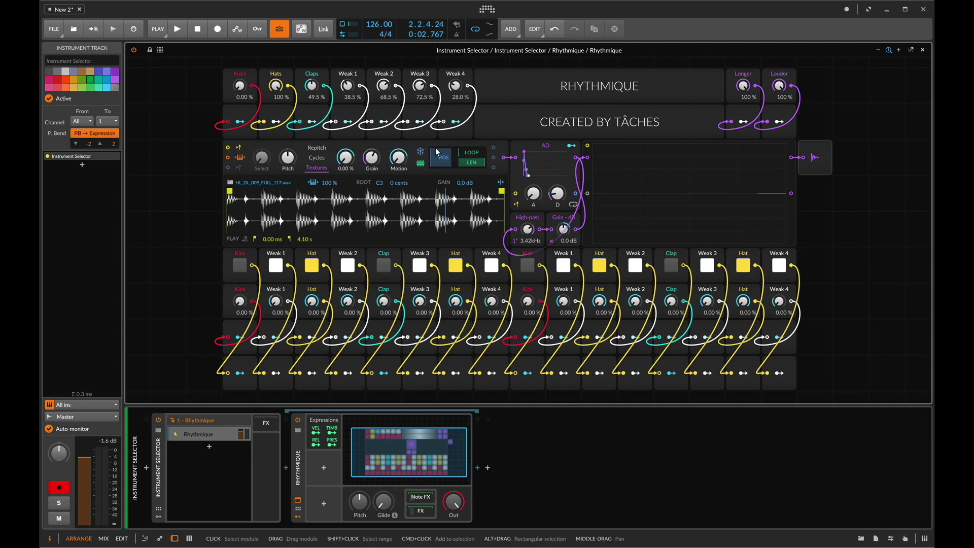
pyautogui.scroll(2, 435, 147)
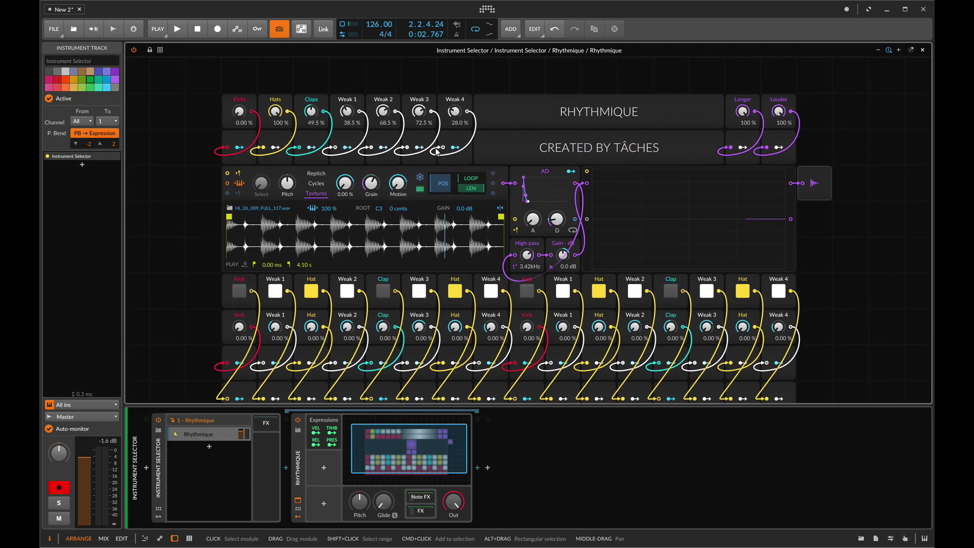
pyautogui.scroll(-2, 435, 148)
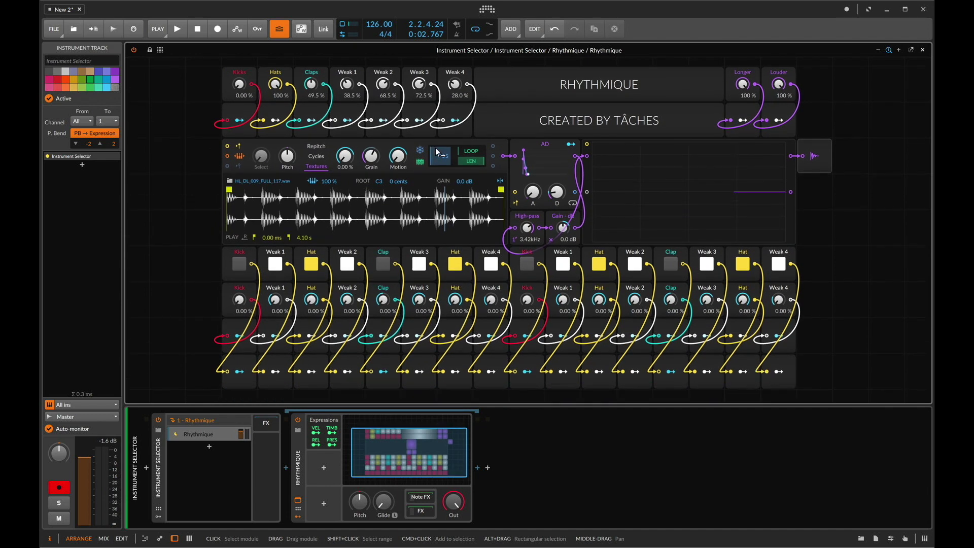
pyautogui.scroll(2, 435, 148)
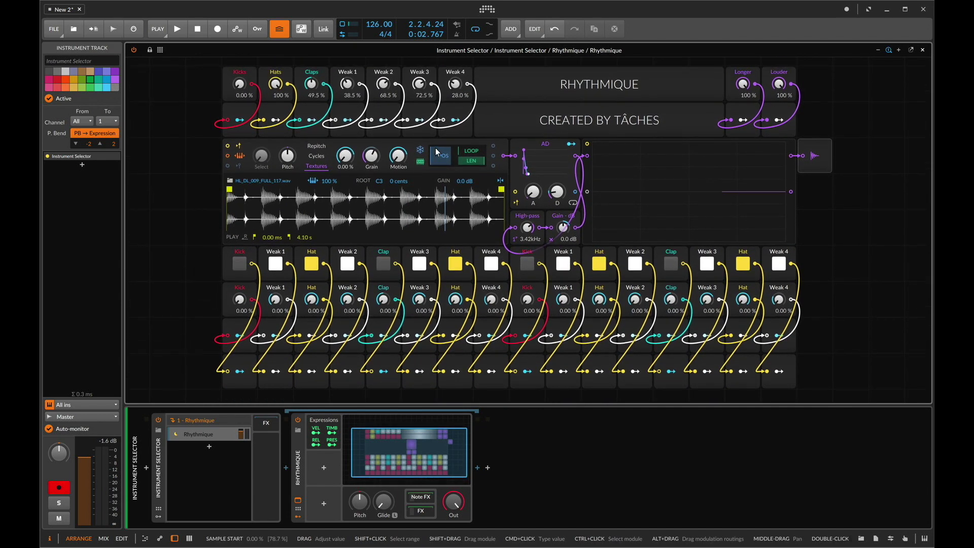
pyautogui.scroll(-1, 436, 147)
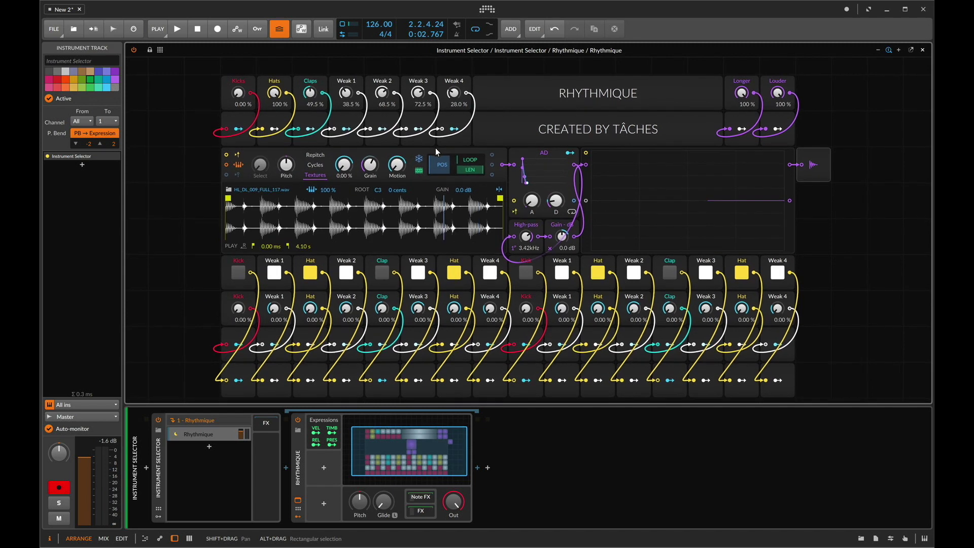